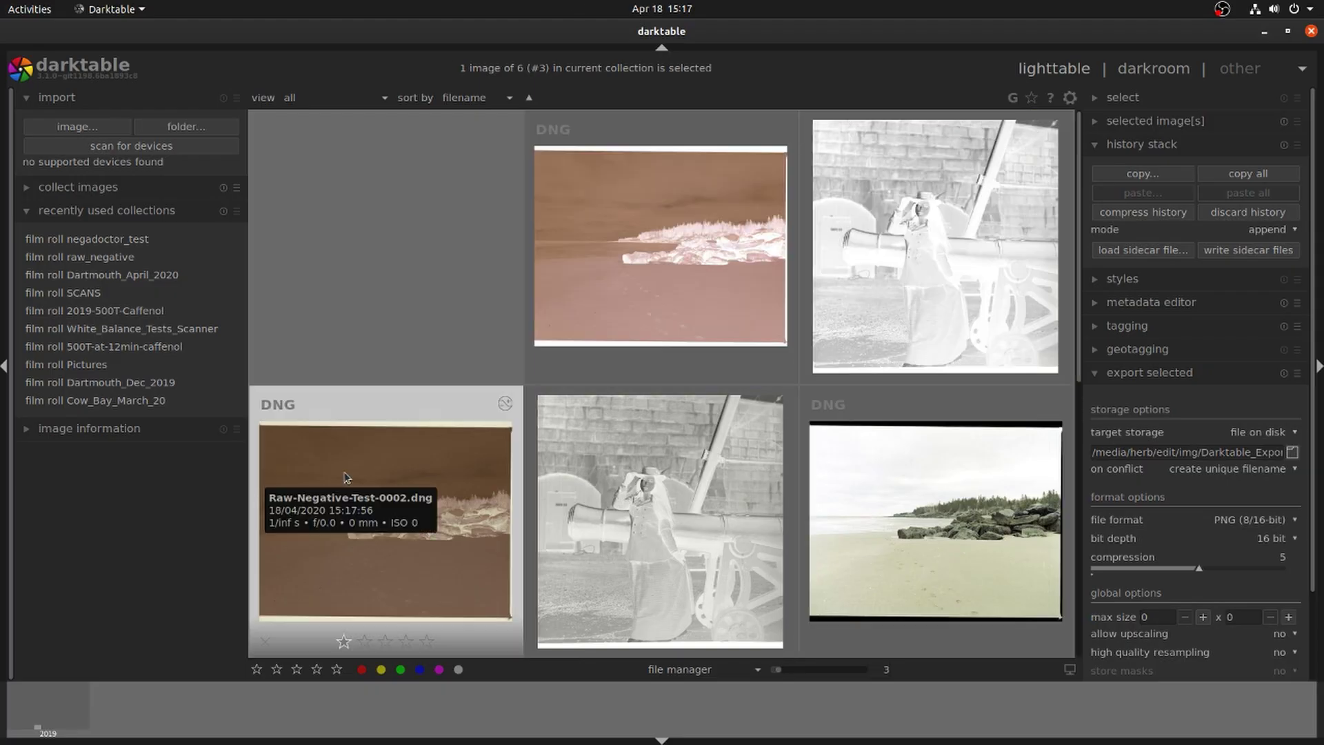
Open Raw-Negative-Test-0002.dng in the darkroom and activate the negadoctor module from the basic group.
double_click(347, 477)
left_click(1162, 218)
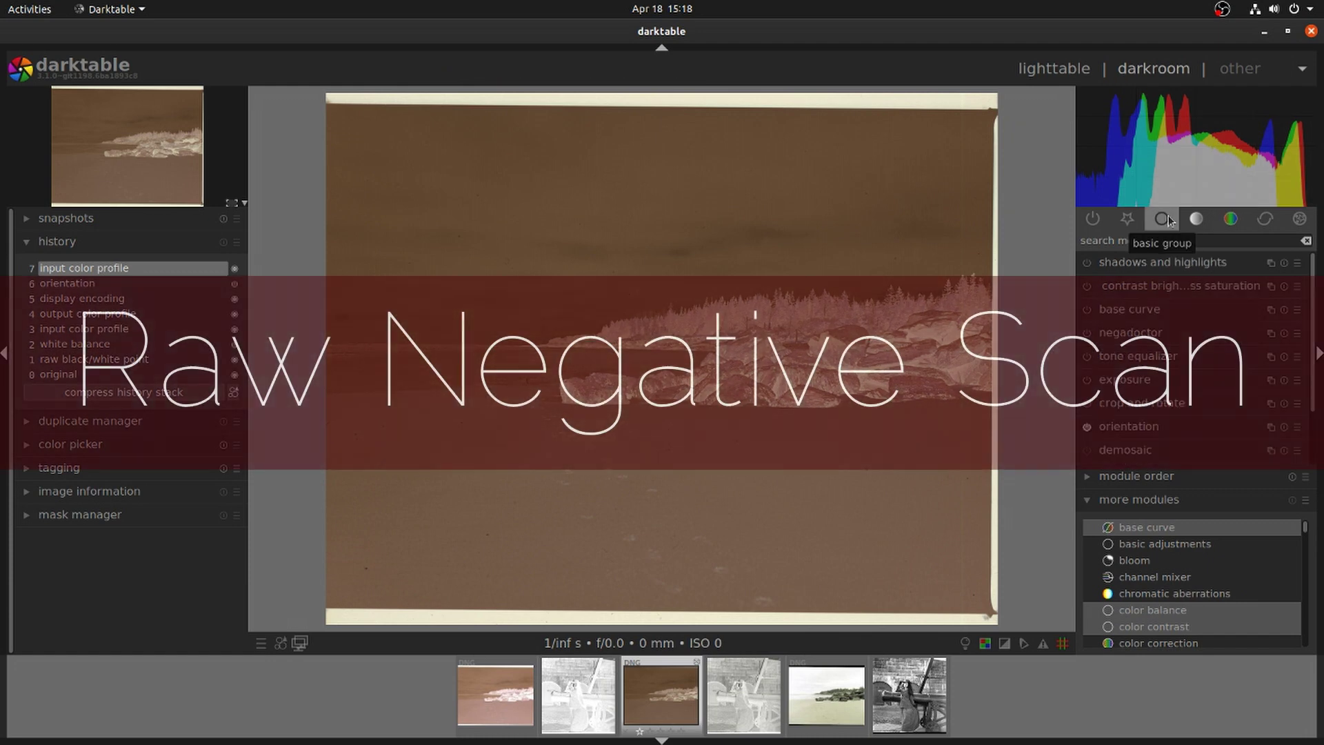
left_click_drag(1314, 306, 1313, 366)
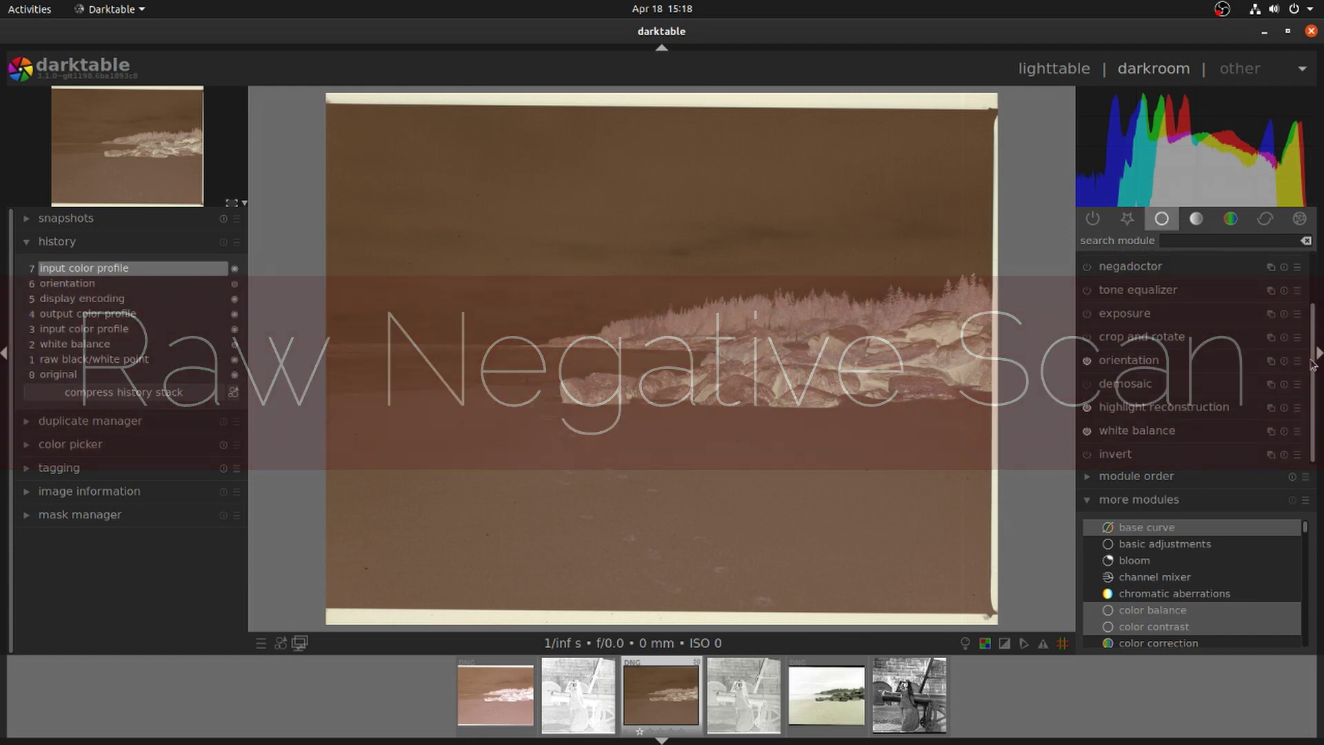
left_click(1116, 266)
Sample the film base color from the unexposed border along the photo's upper edge.
scroll(958, 95, "up", 3)
left_click(1296, 363)
left_click_drag(436, 103, 896, 134)
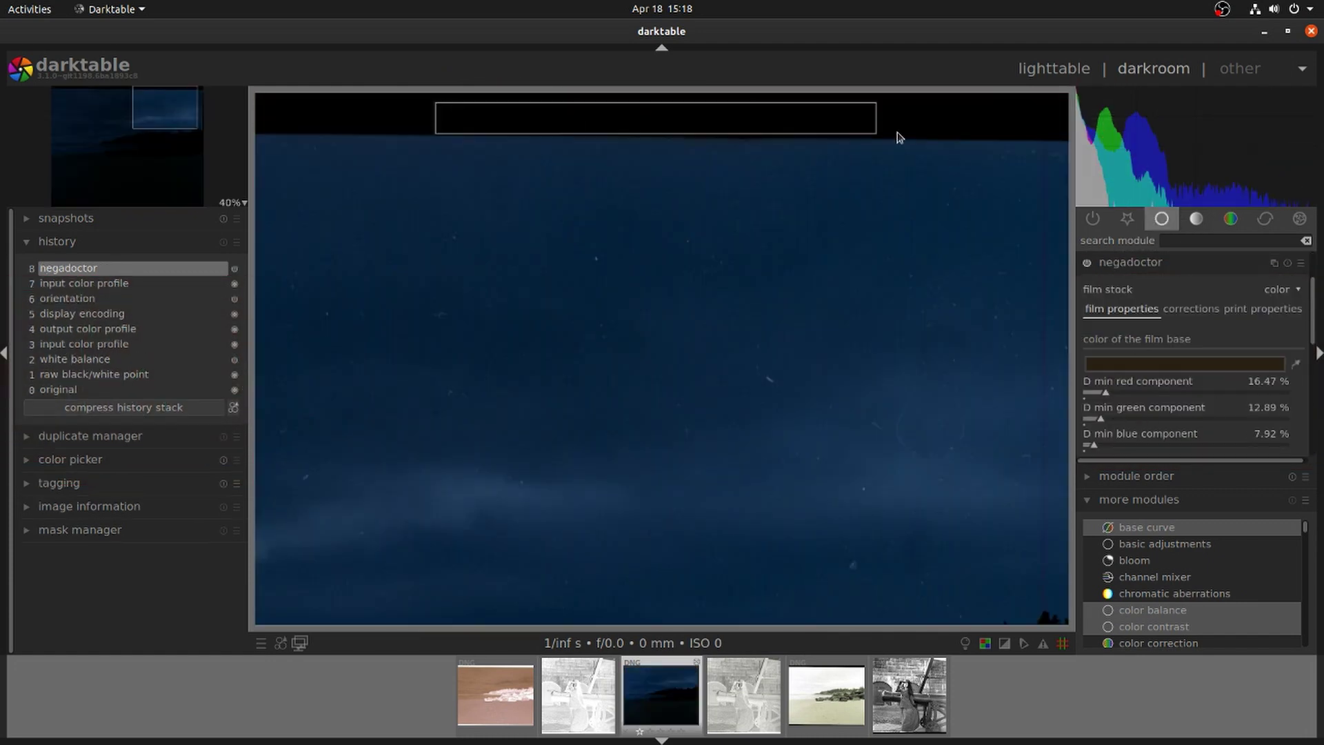
scroll(921, 359, "down", 3)
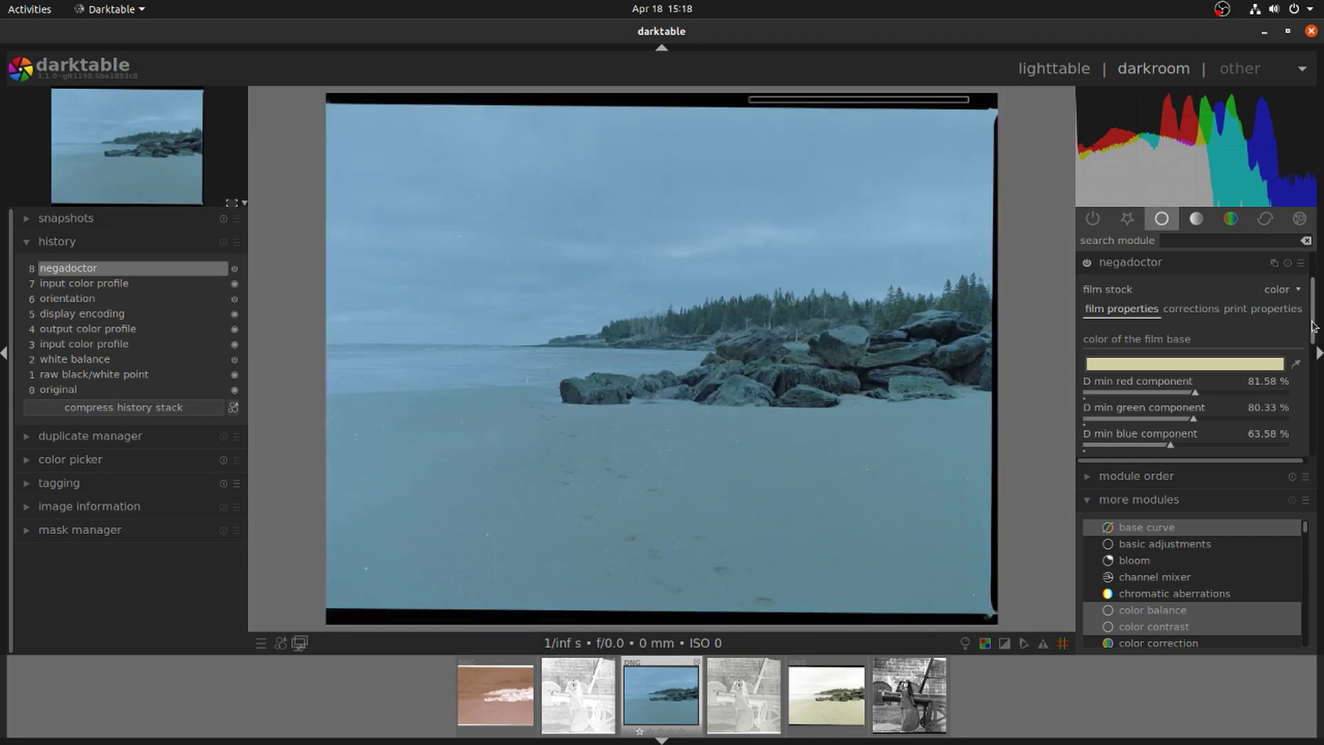
Set D min to 89.91 % red, 74.31 % green and 53.48 % blue, and D max to 1.62 dB.
scroll(1194, 344, "down", 3)
left_click_drag(1194, 342, 1157, 368)
left_click_drag(1195, 316, 1200, 316)
scroll(1165, 369, "down", 2)
left_click_drag(1151, 370, 1135, 370)
scroll(1136, 370, "up", 2)
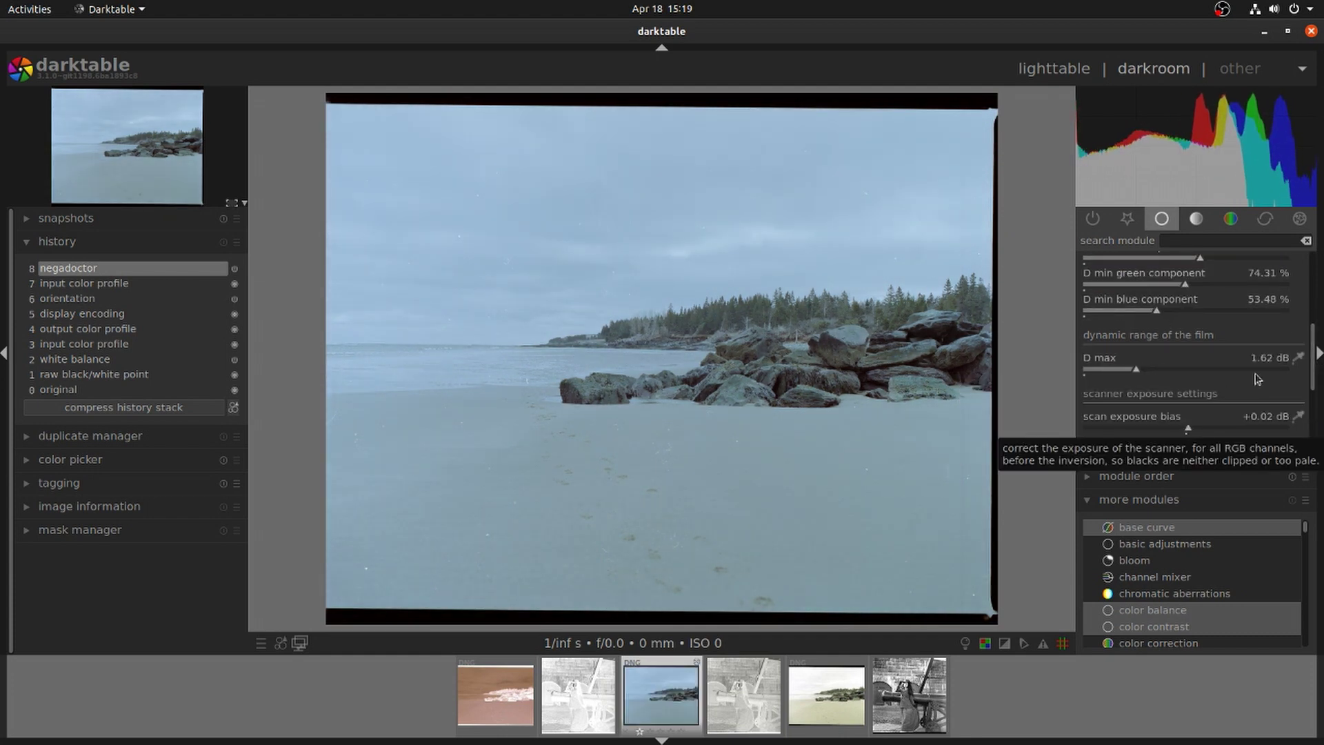
scroll(1196, 393, "up", 2)
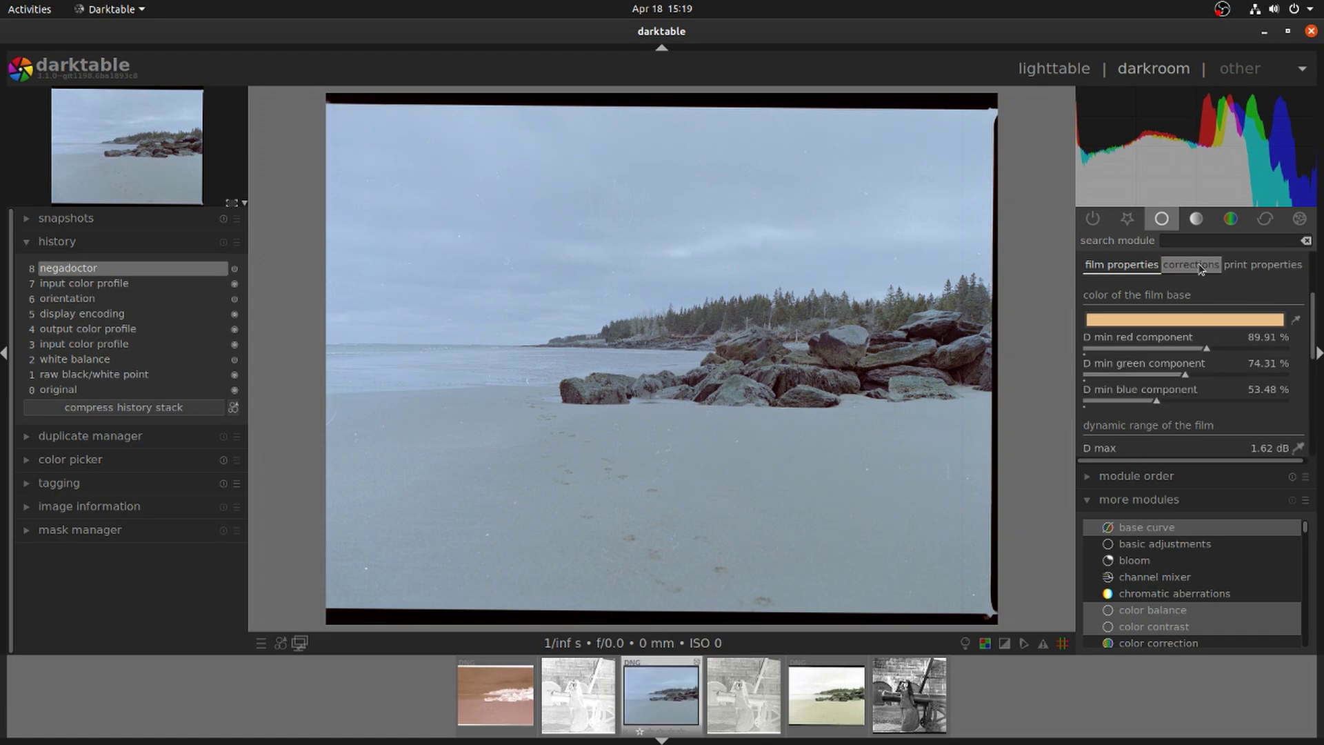
Sample the highlights white balance from the sky and set the illuminant gains to red 1.22, green 1.15 and blue 1.05.
left_click(1191, 264)
scroll(688, 255, "up", 2)
left_click(1294, 320)
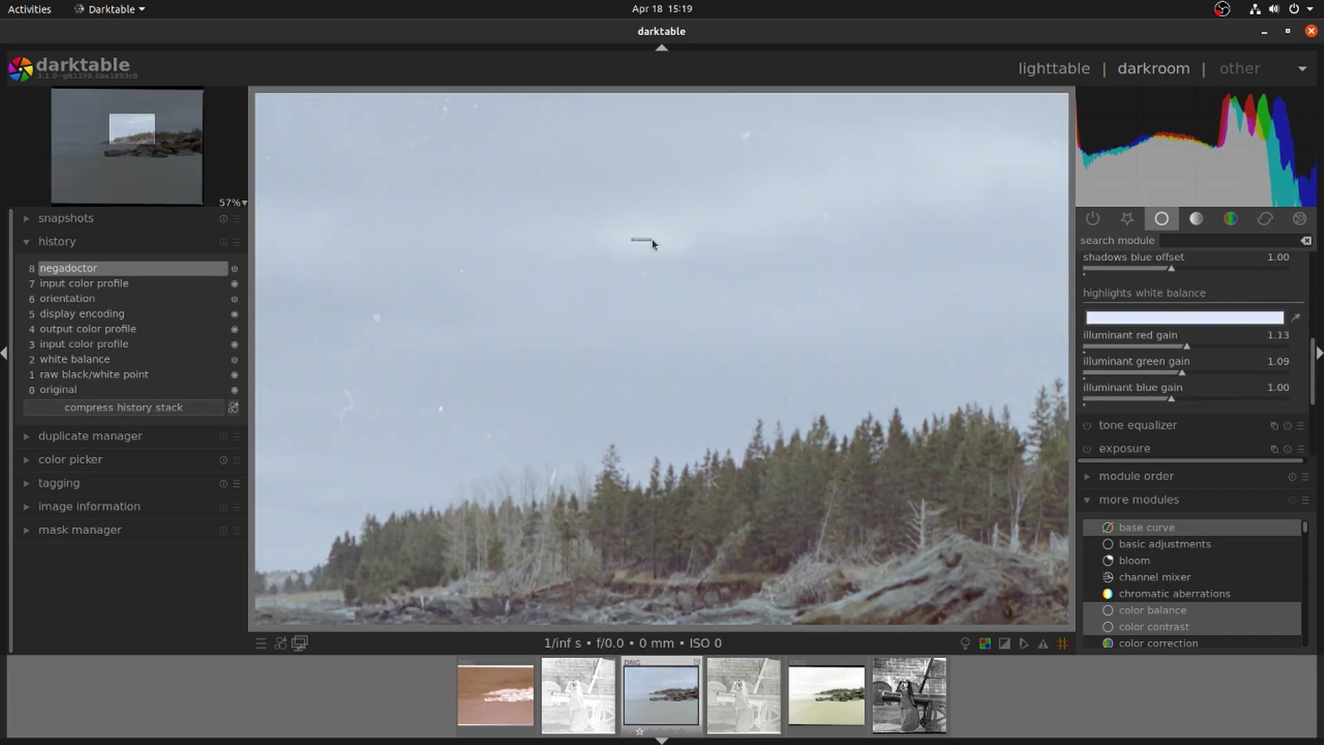
scroll(652, 239, "down", 2)
left_click_drag(1207, 346, 1176, 400)
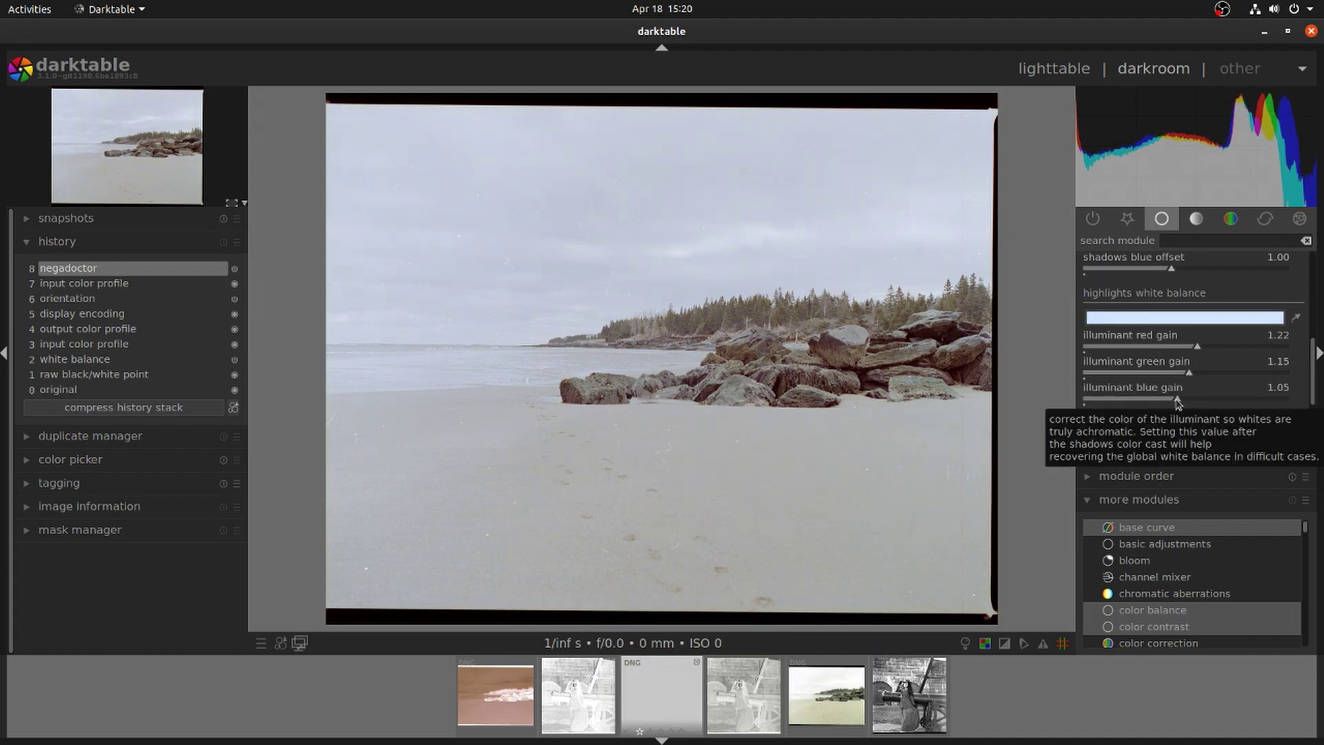
Correct the shadows color cast with a red offset of 1.03 and a green offset of 0.98.
scroll(1196, 445, "up", 3)
left_click_drag(1172, 352, 1175, 352)
scroll(864, 374, "up", 4)
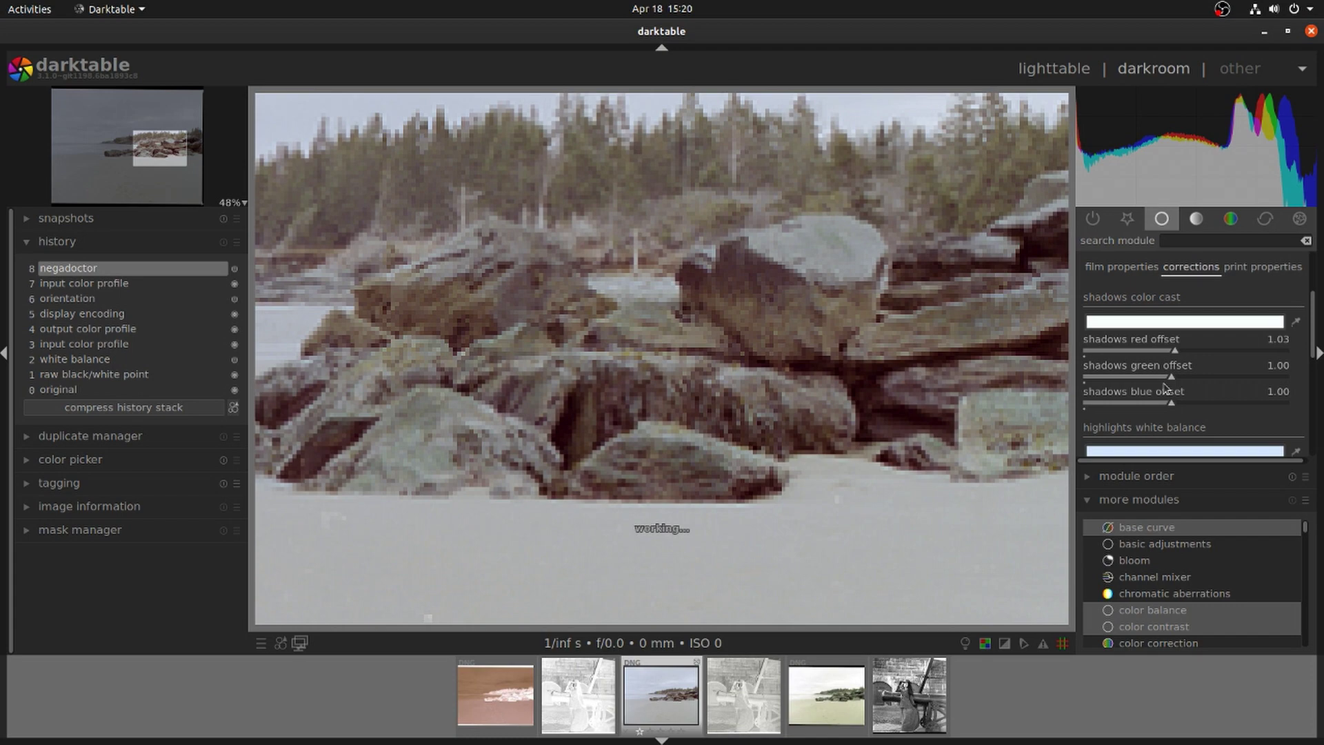
scroll(1166, 387, "down", 2)
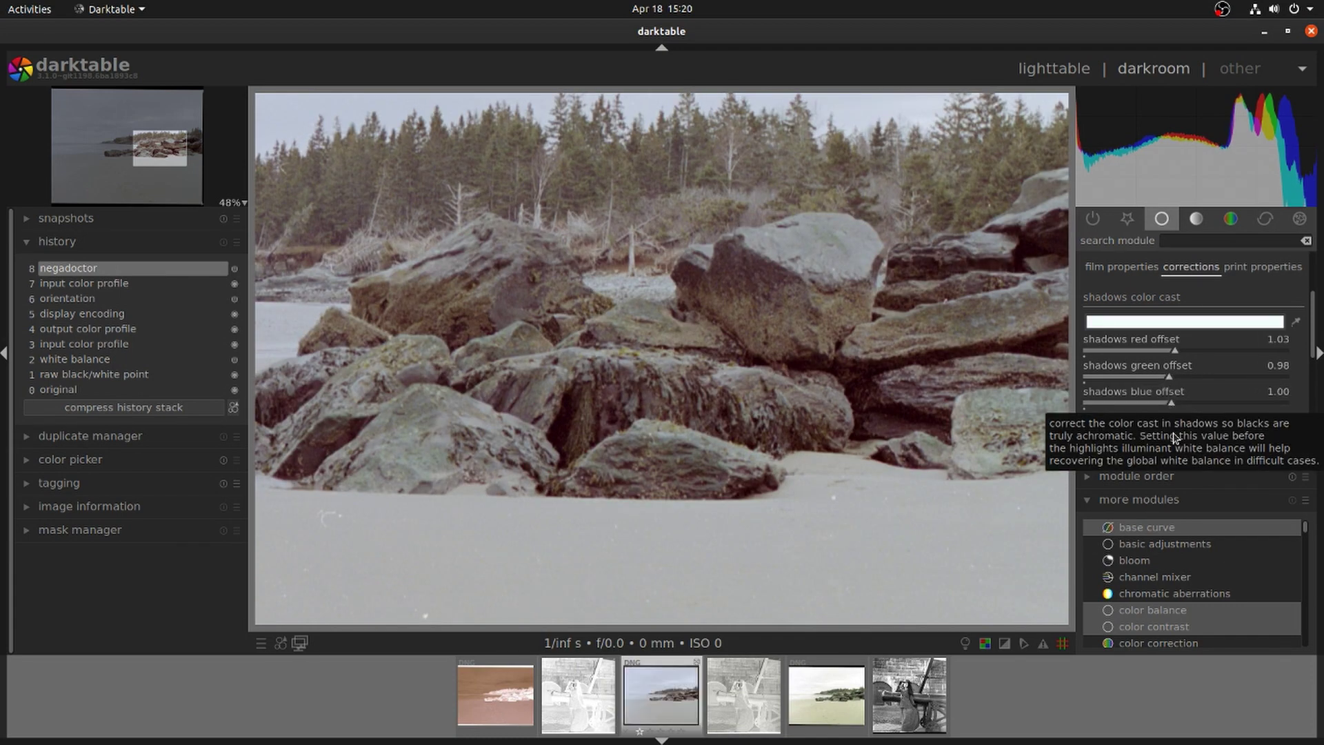
scroll(993, 322, "down", 4)
Set saturation to 0.23 and contrast to 0.08 in the contrast brightness saturation module.
left_click_drag(1315, 320, 1311, 253)
left_click(1122, 286)
left_click_drag(1184, 354, 1192, 353)
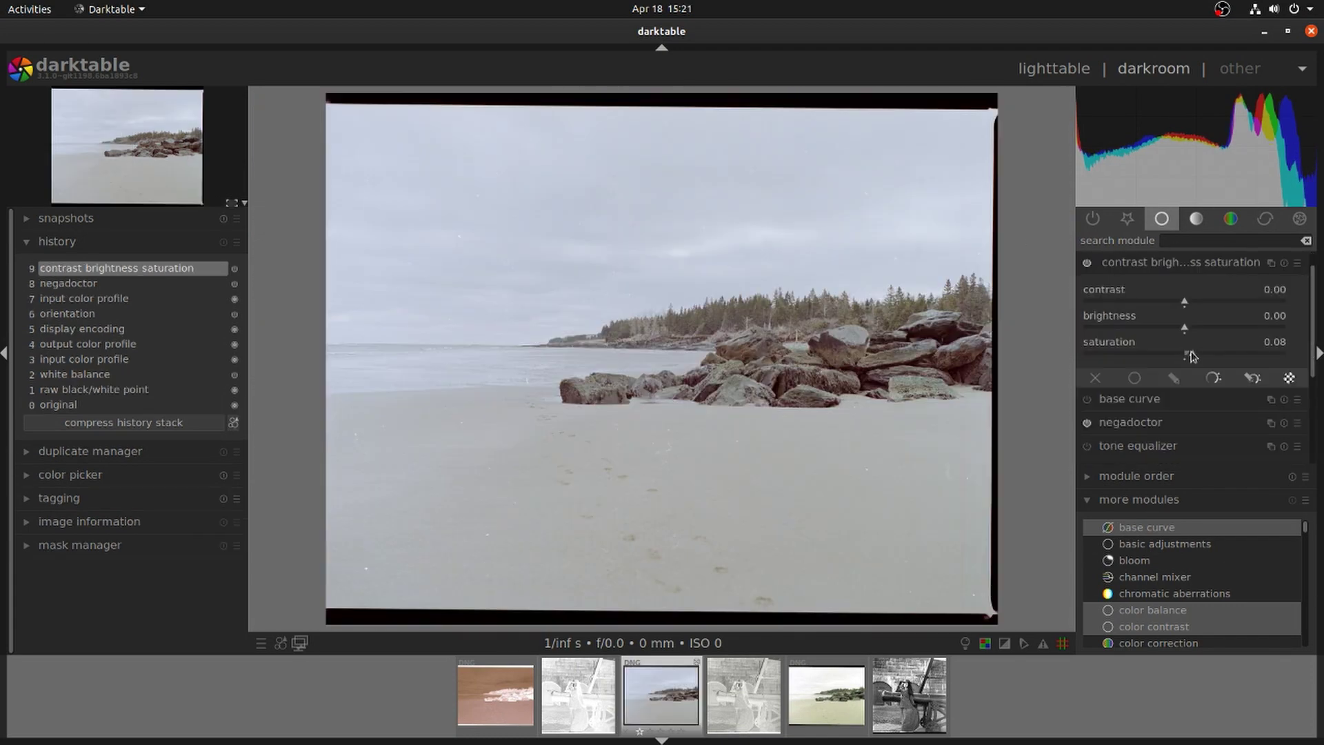
scroll(1192, 356, "up", 3)
left_click(1192, 301)
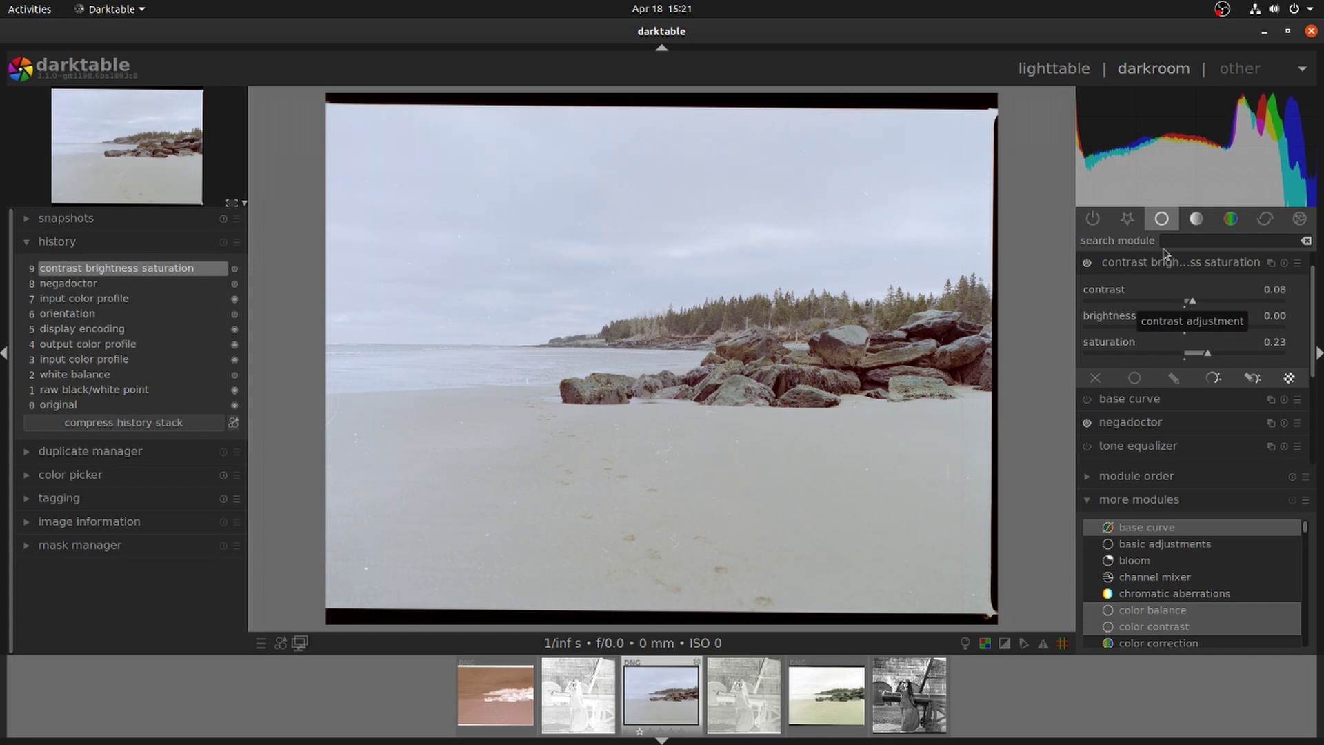
Switch to the raw inverted beach scan and set color contrast to 0.87 green vs magenta and 0.92 blue vs yellow.
left_click(826, 693)
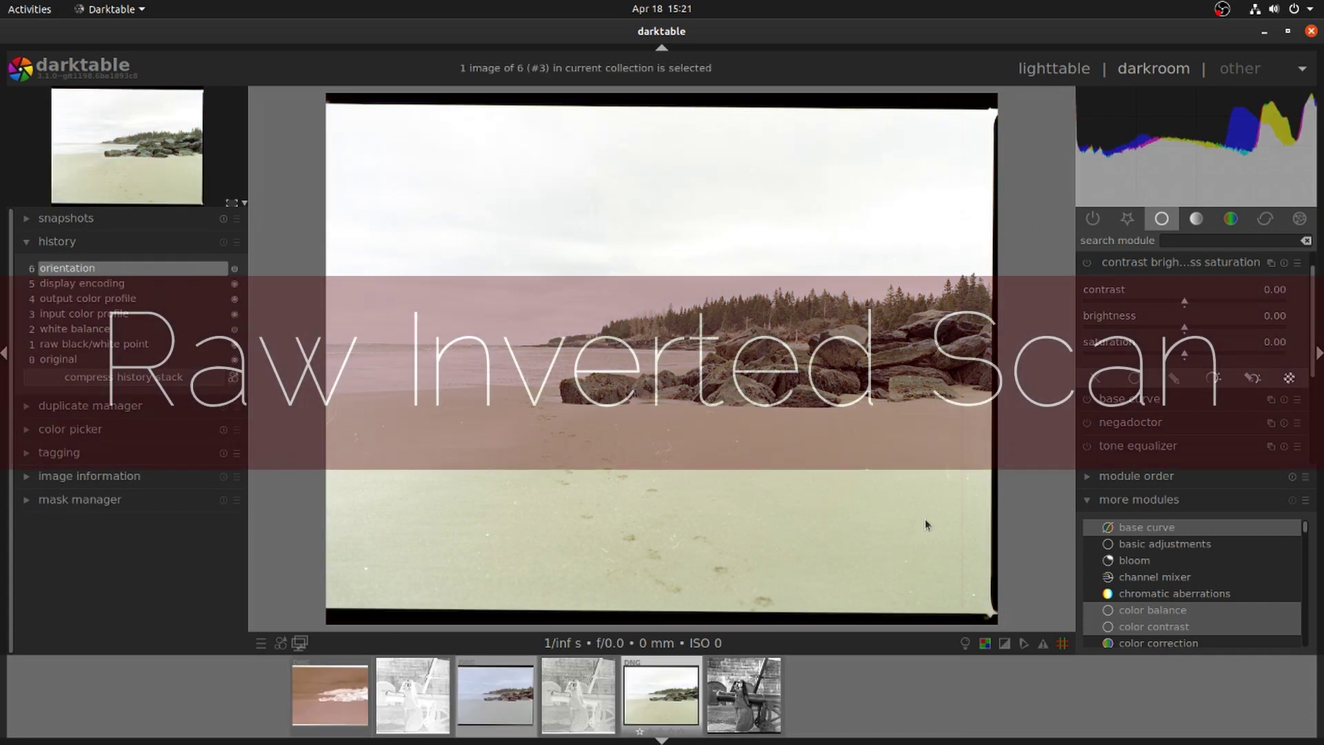
left_click(1230, 218)
scroll(1148, 311, "up", 1)
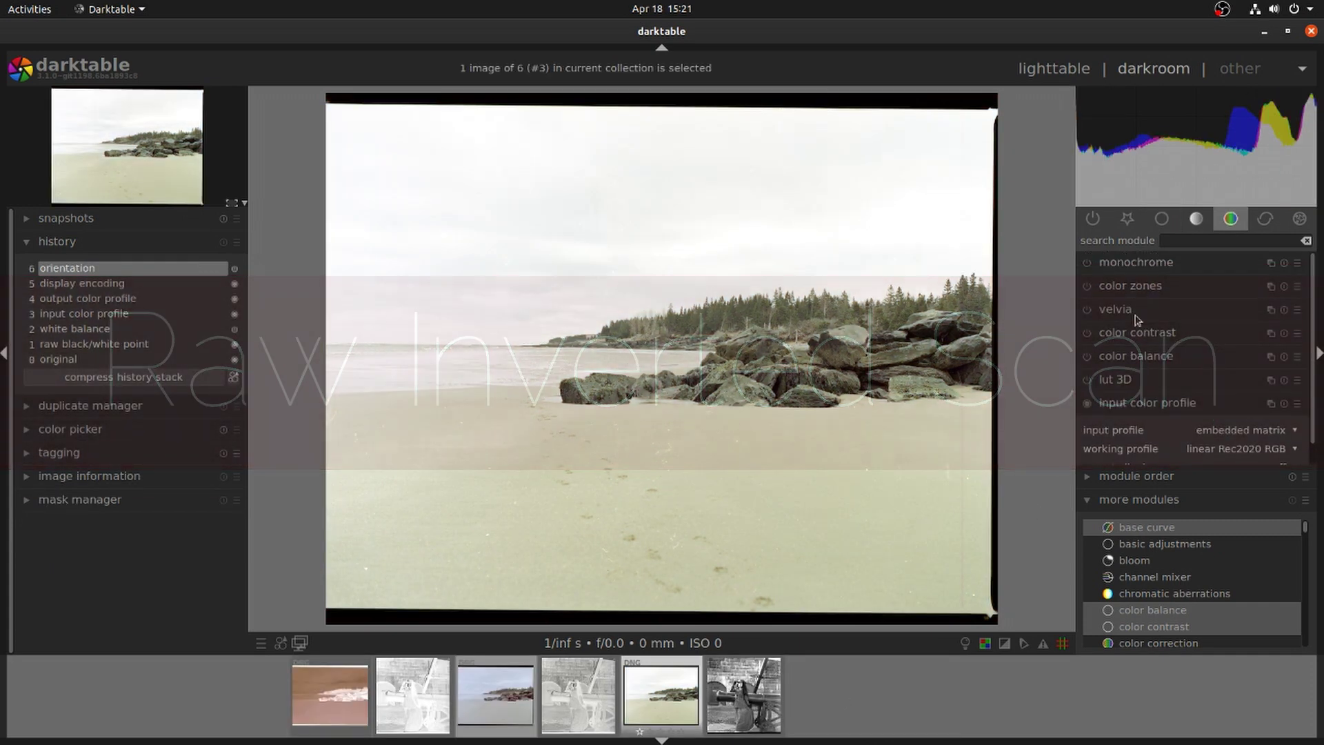
left_click(1137, 327)
left_click_drag(1125, 333, 1121, 362)
left_click(1118, 360)
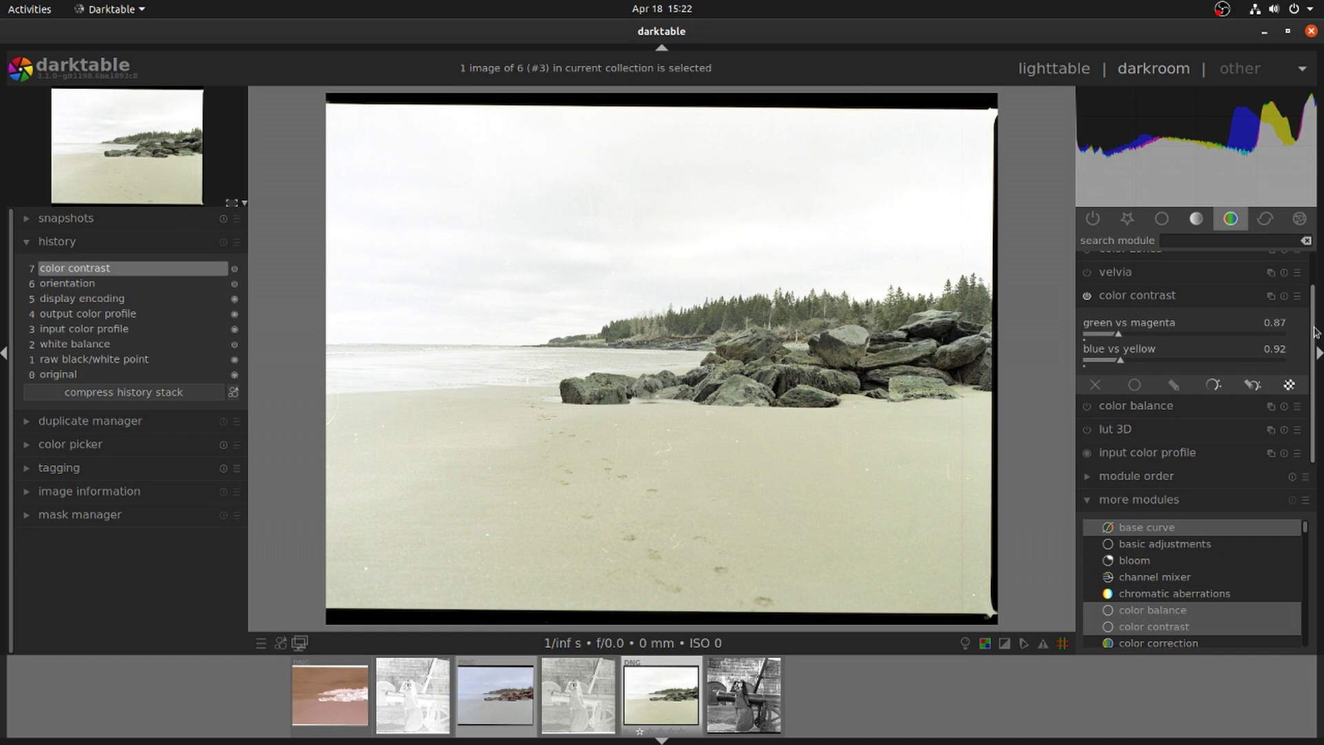
Try the velvia module on the inverted beach scan.
left_click_drag(1315, 333, 1314, 289)
left_click(1087, 309)
Darken the inverted beach scan with the exposure module.
left_click(1161, 219)
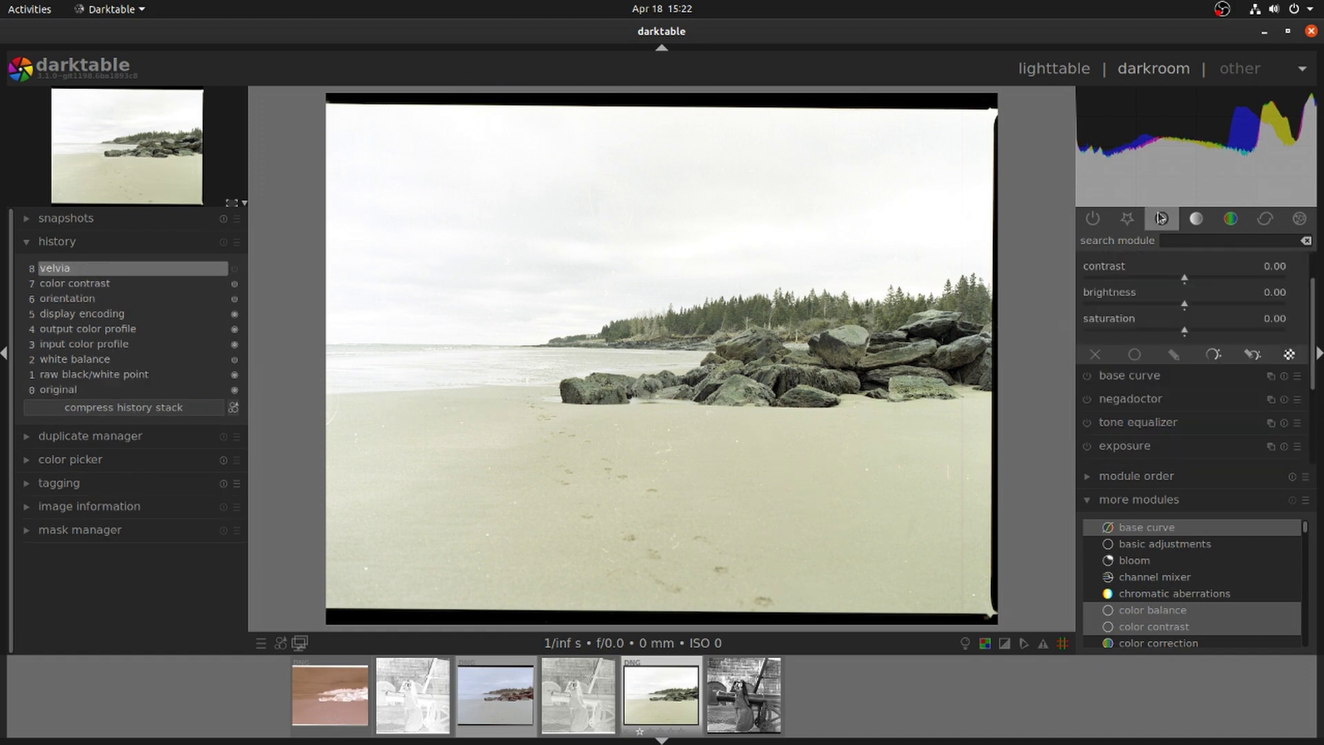
scroll(1150, 384, "down", 3)
left_click(1153, 345)
left_click_drag(1177, 322, 1197, 356)
Set contrast to 0.10, brightness to -0.07 and saturation to 0.14 in the contrast brightness saturation module.
scroll(1165, 325, "up", 3)
left_click(1159, 287)
left_click(1197, 353)
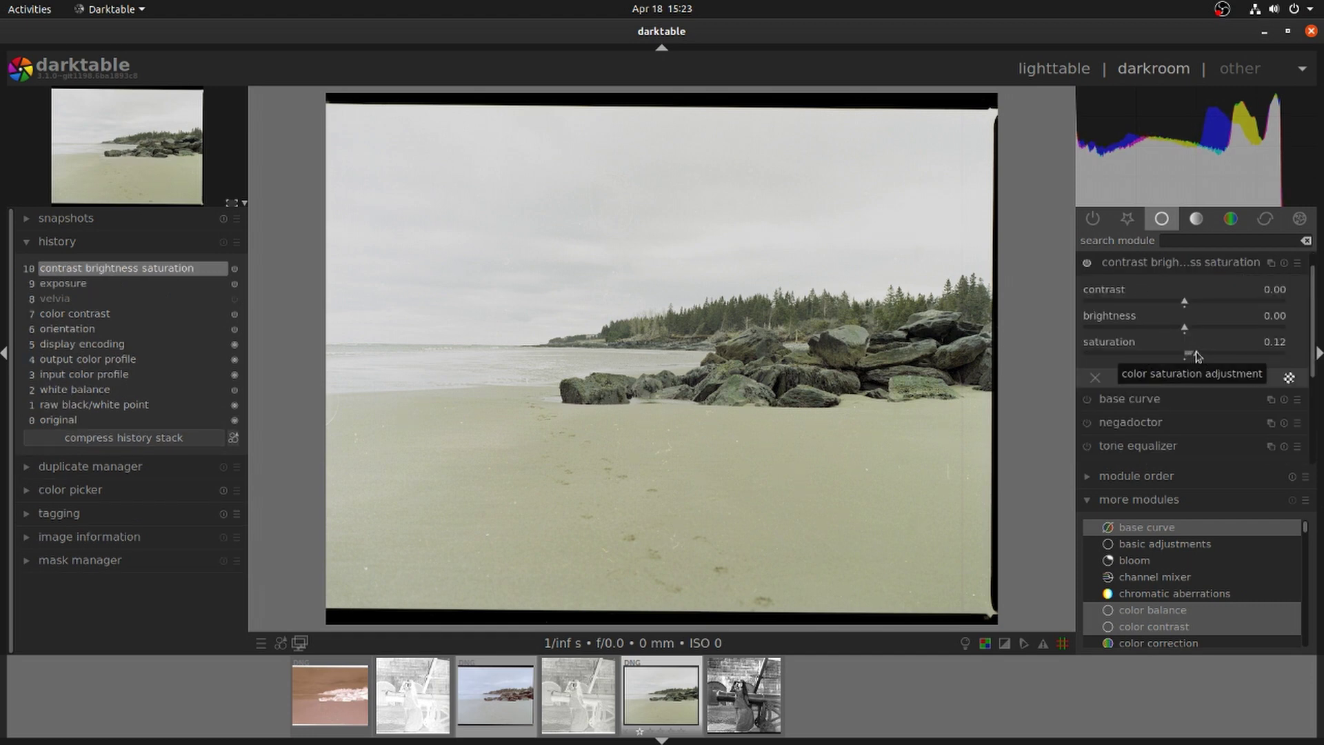
left_click(1195, 301)
left_click(1175, 328)
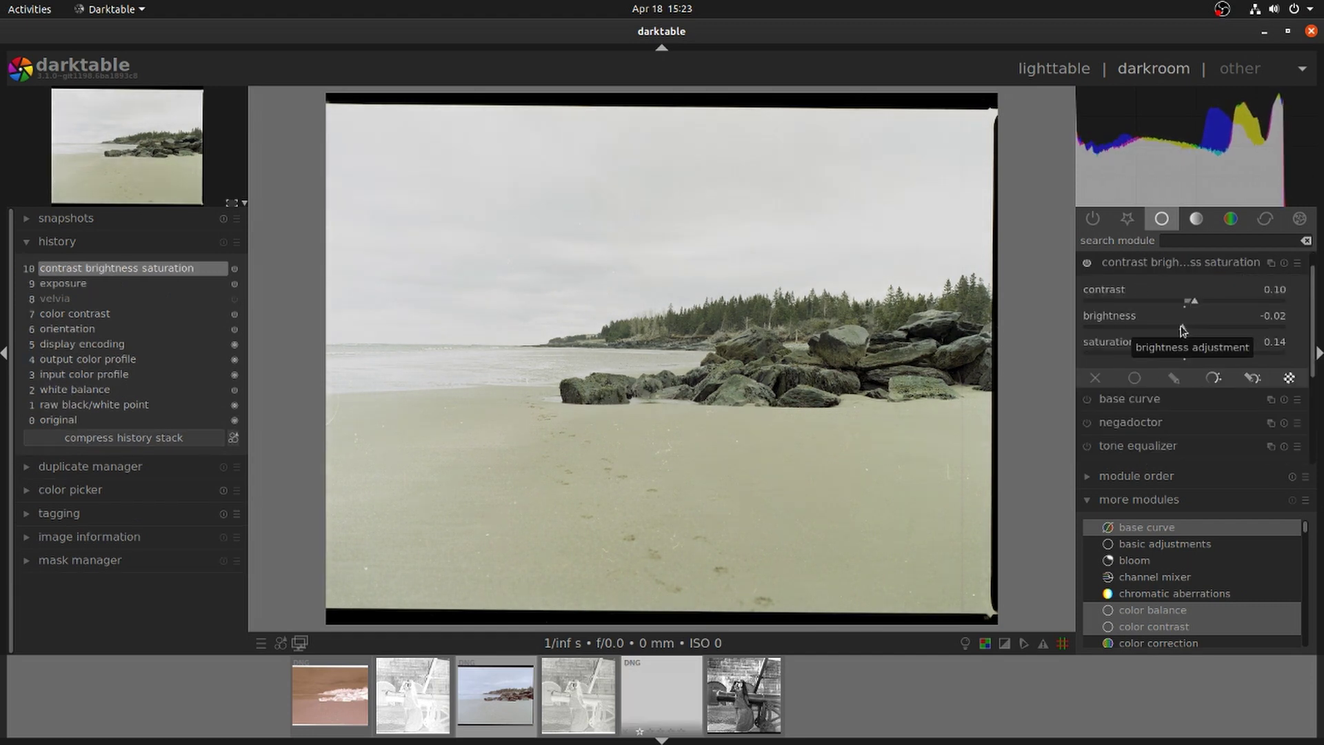
left_click(1179, 326)
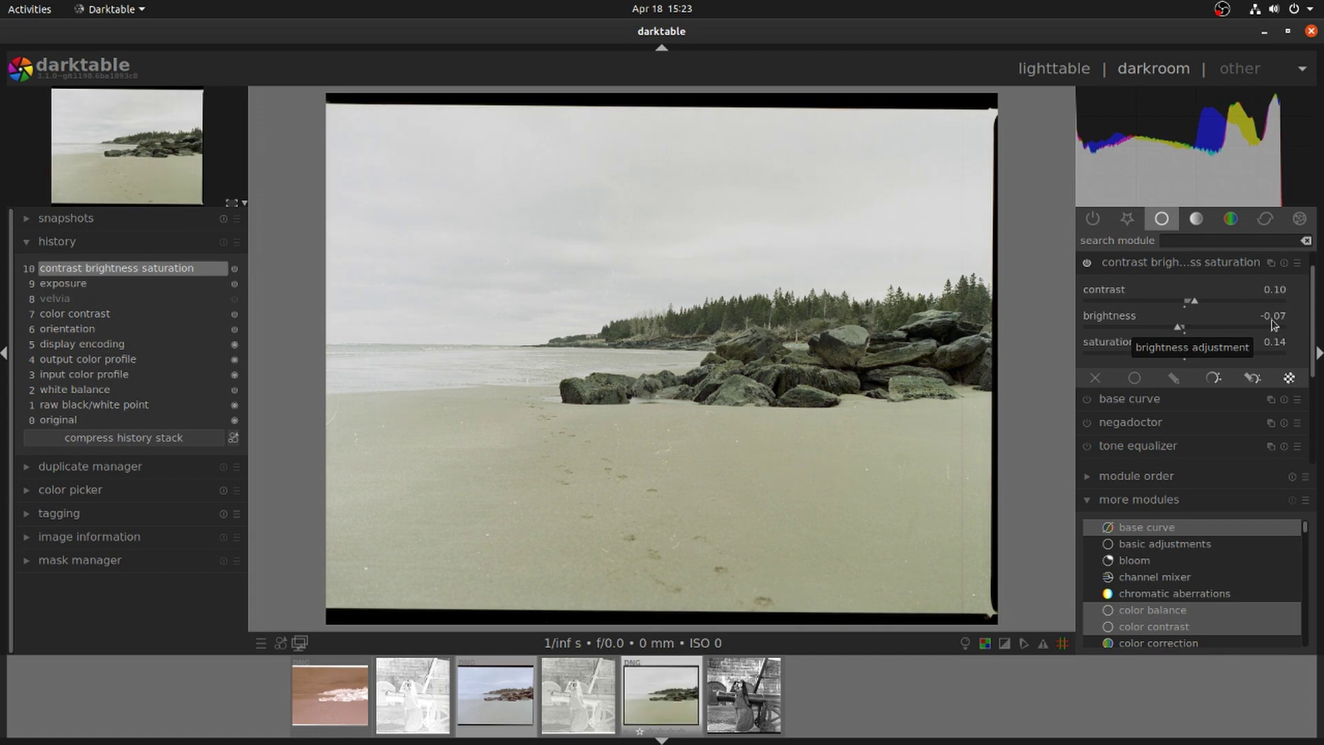
Set blue vs yellow to 0.90 in the color contrast module.
left_click(1230, 219)
left_click(1119, 375)
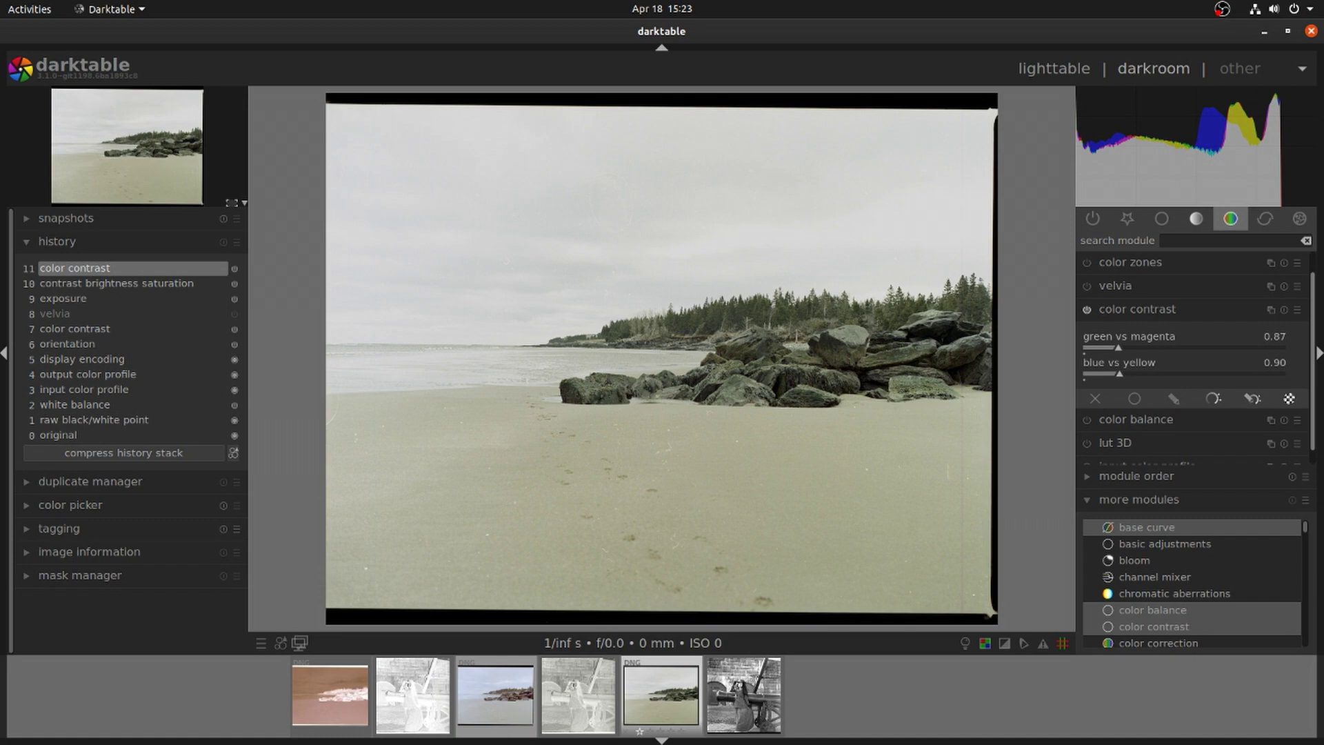
Switch to the raw positive beach scan and sample negadoctor's film base color from the border above the sky.
left_click(333, 673)
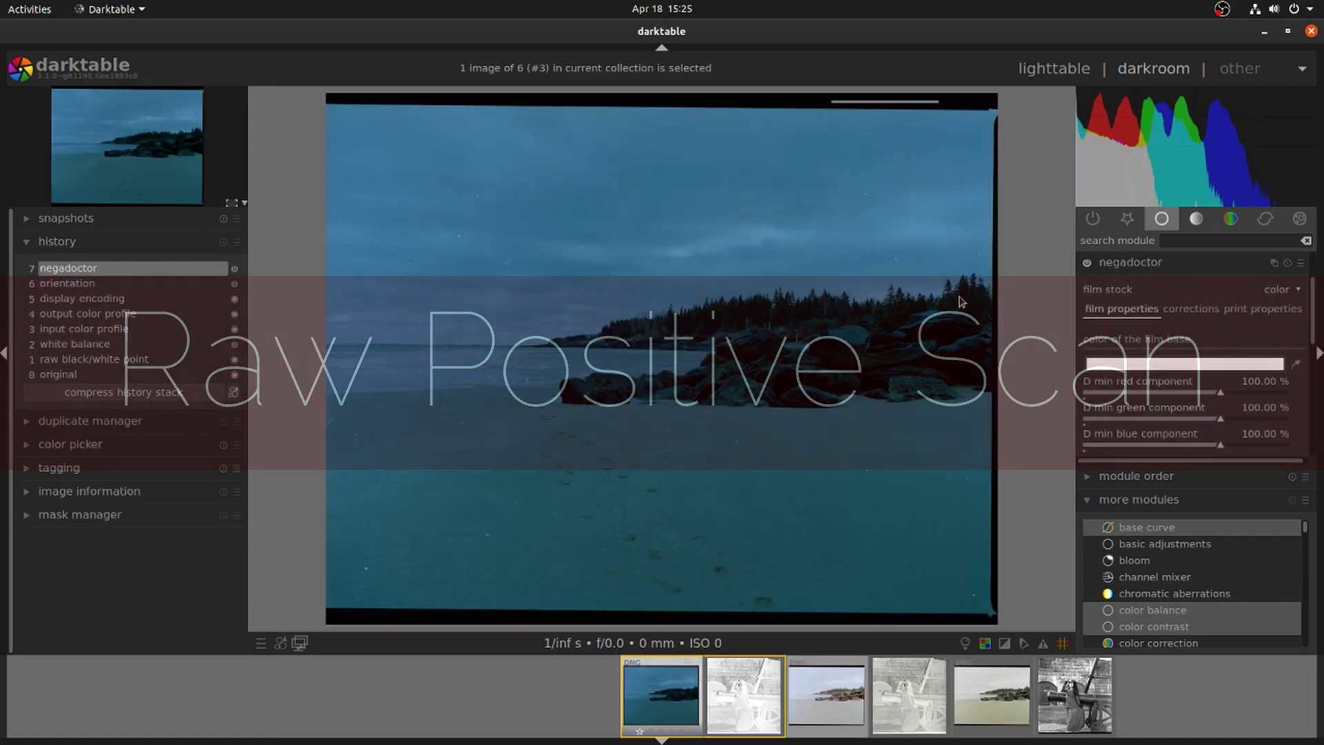
scroll(962, 301, "up", 2)
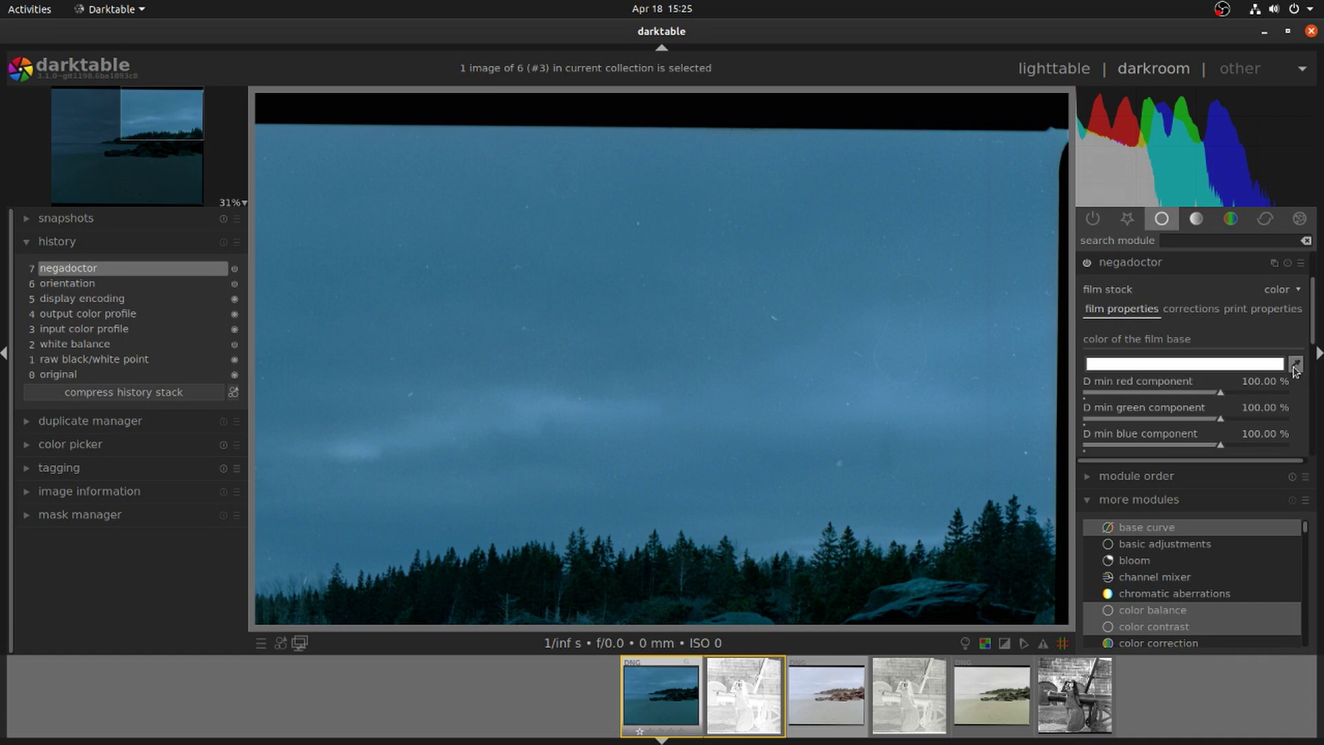
left_click(1294, 369)
left_click_drag(263, 101, 1067, 120)
scroll(867, 384, "down", 3)
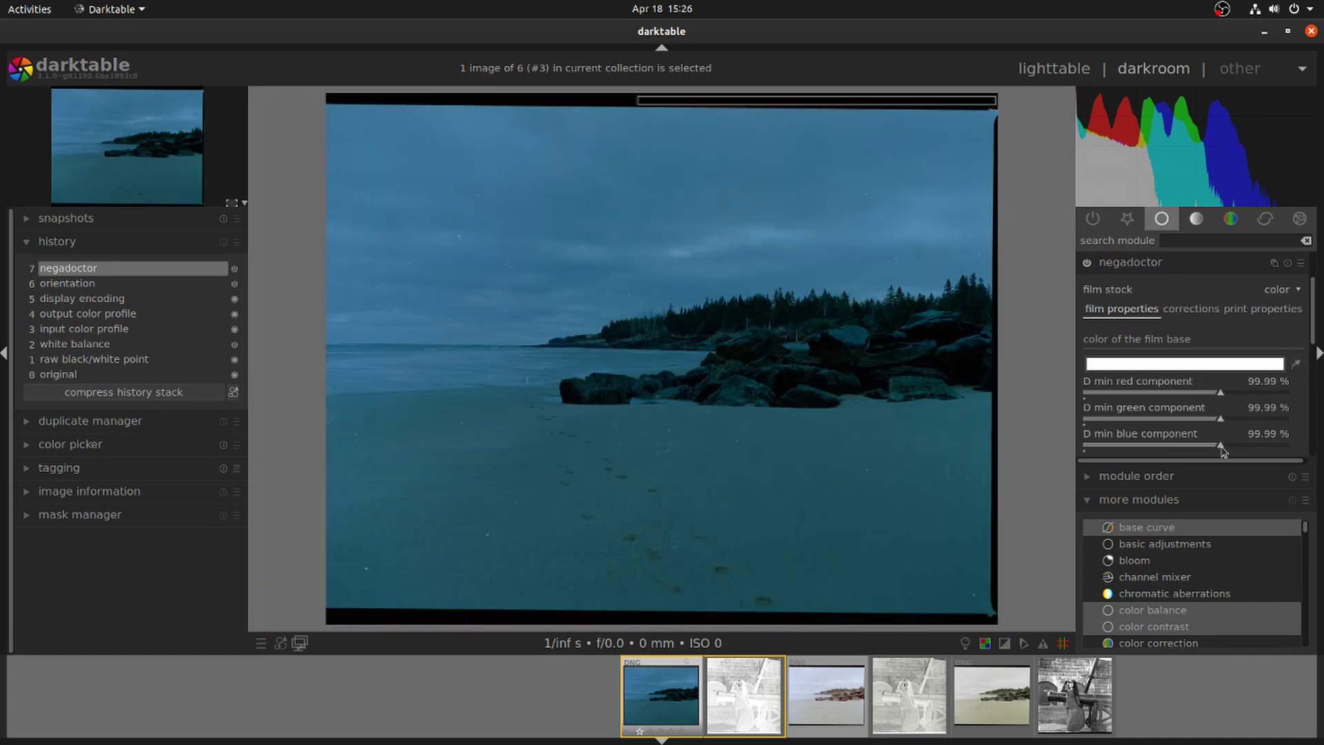
Set D min green to 78.37 %, D min blue to 67.56 %, D max to 0.90 dB and scan exposure bias to -0.19 dB.
left_click_drag(1222, 451, 1191, 418)
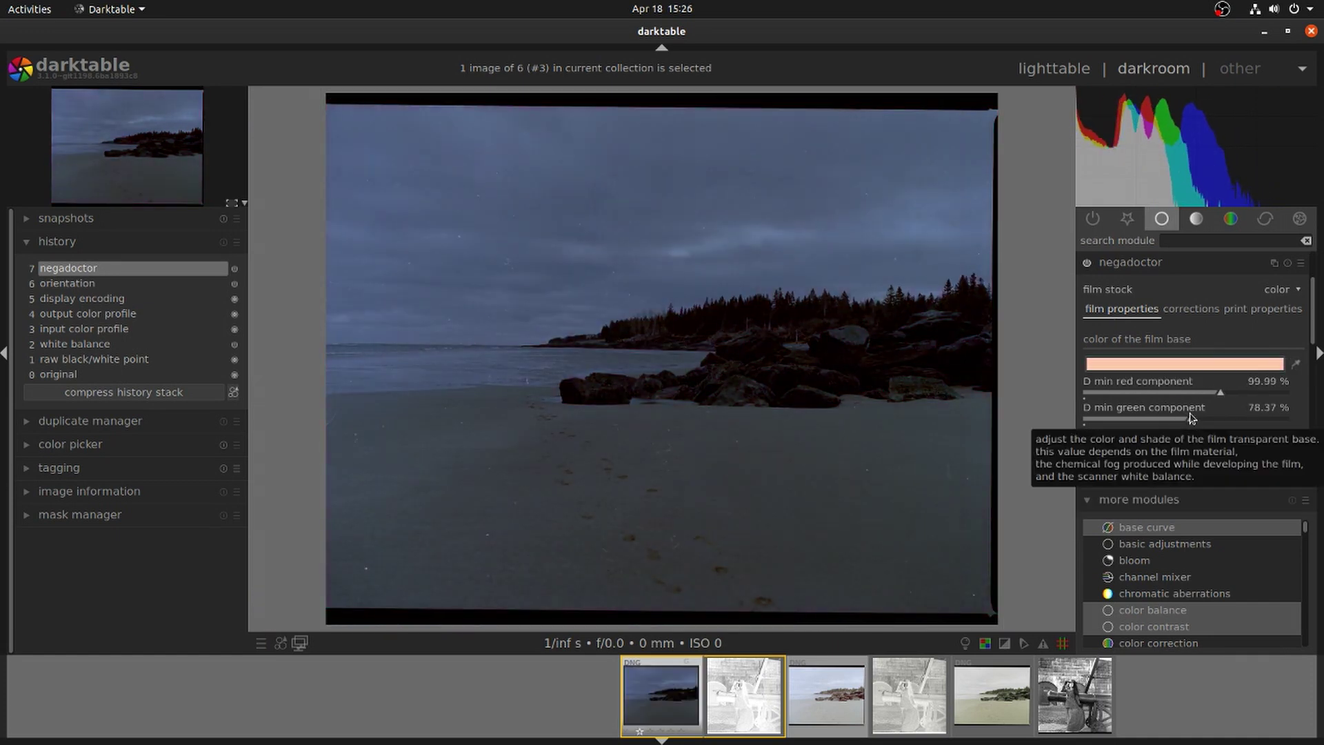
left_click_drag(1315, 316, 1314, 343)
left_click_drag(1152, 421, 1111, 419)
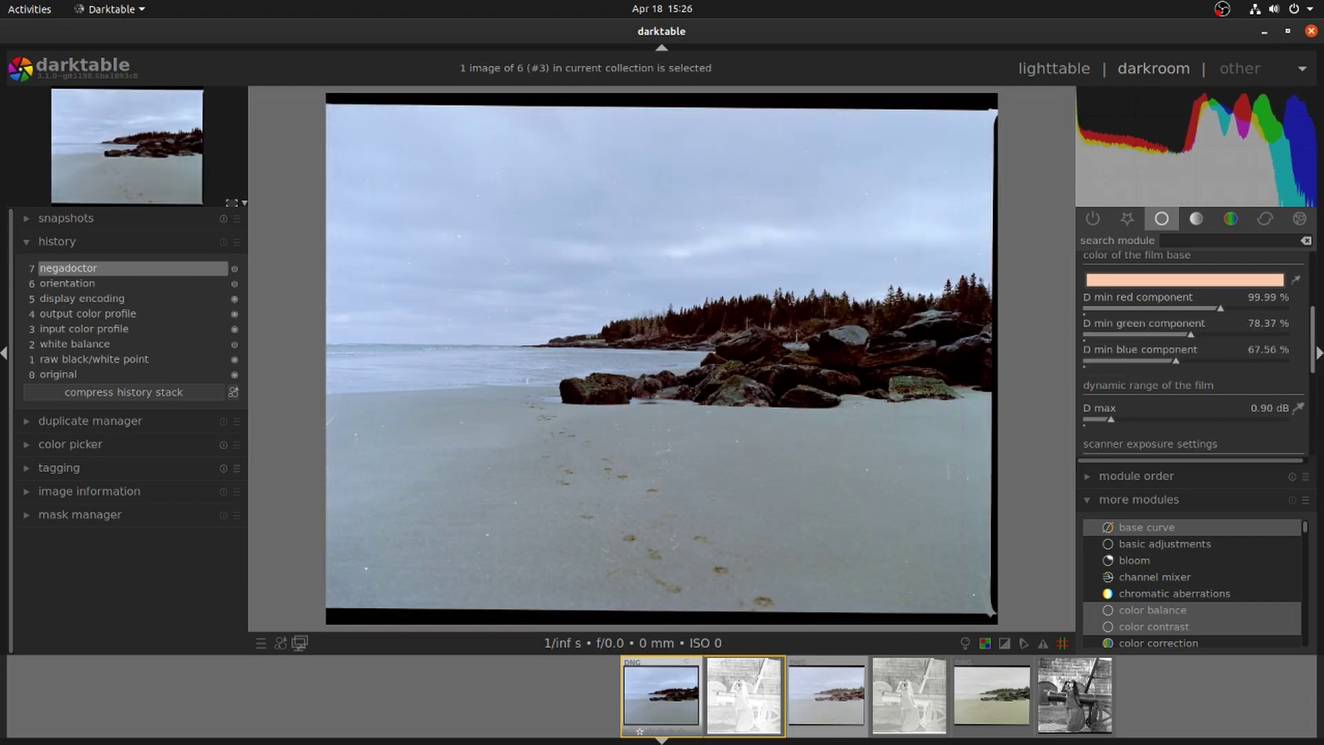
left_click_drag(1313, 348, 1313, 402)
left_click_drag(1196, 324, 1169, 323)
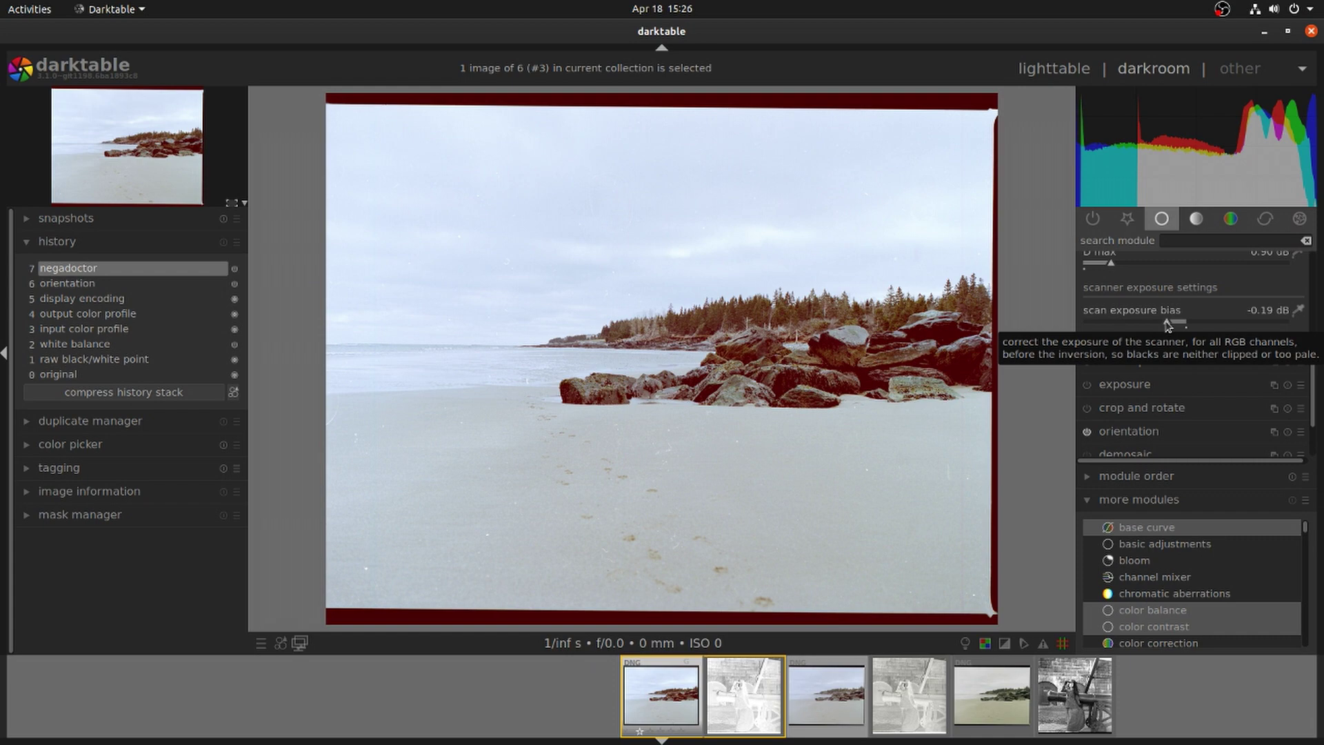
Fine-tune the film base color to D min red 94.09 %, green 83.60 % and blue 66.08 %.
scroll(1234, 387, "up", 4)
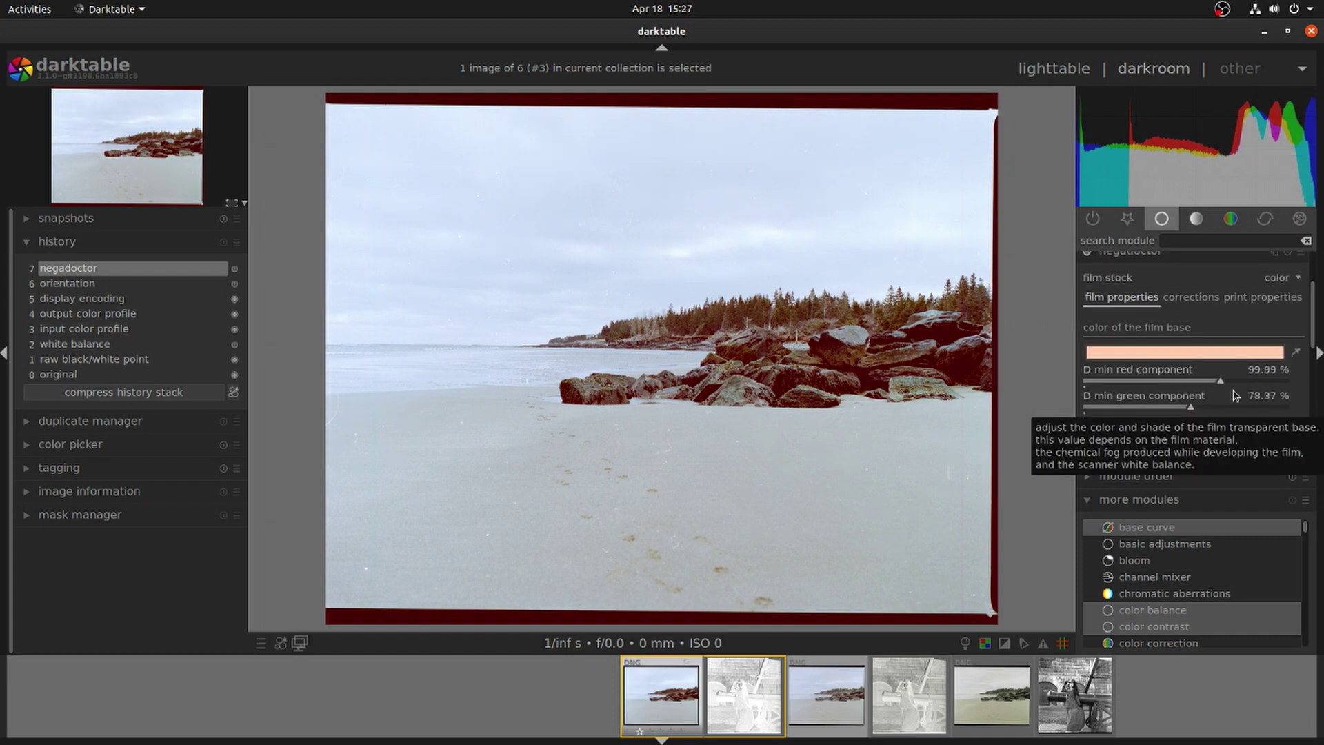
left_click_drag(1190, 408, 1199, 408)
scroll(788, 317, "up", 3)
scroll(1145, 380, "down", 5)
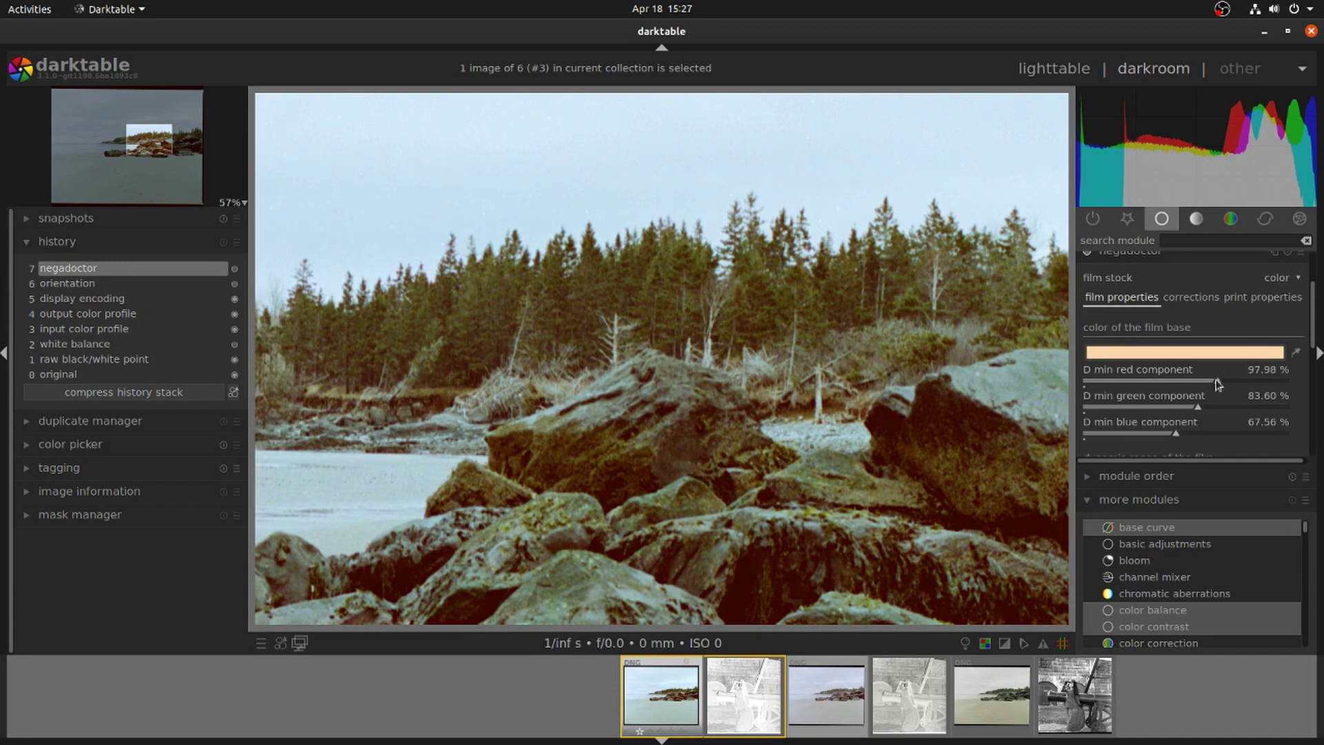
scroll(885, 387, "down", 1)
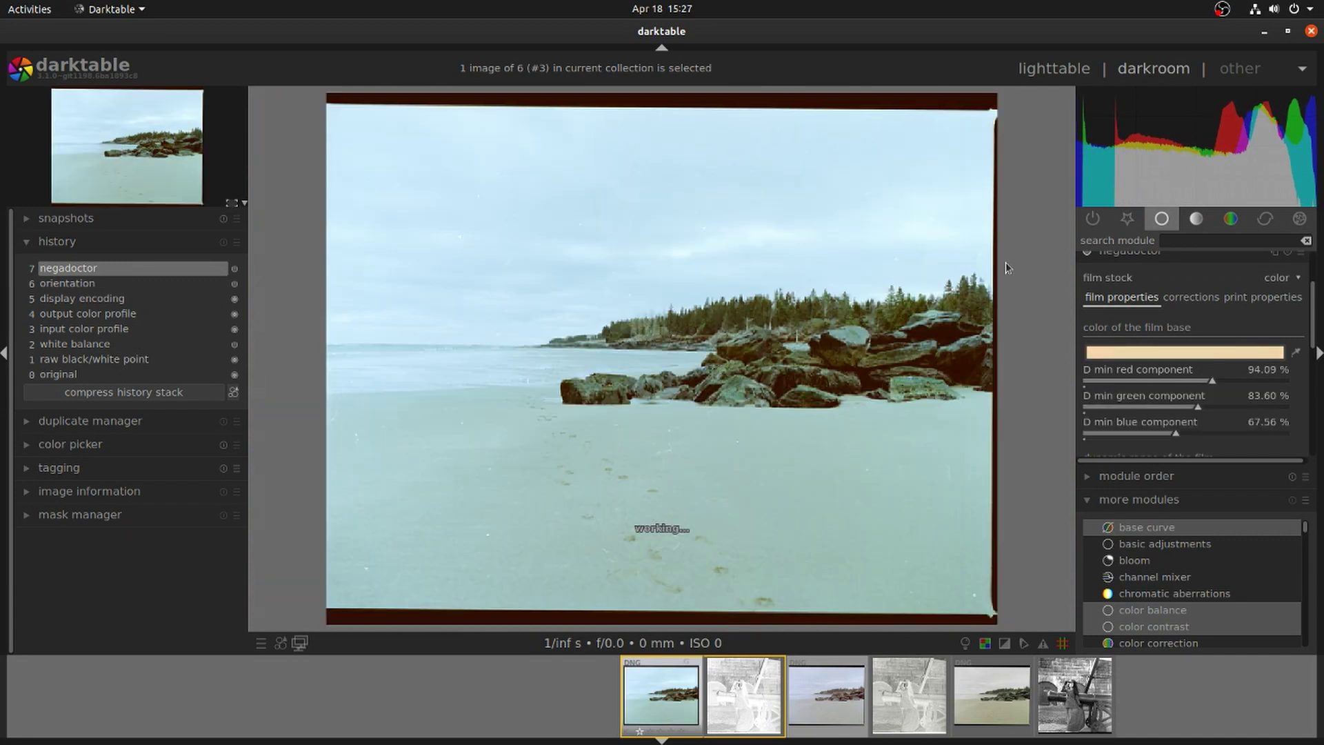
scroll(1175, 434, "down", 2)
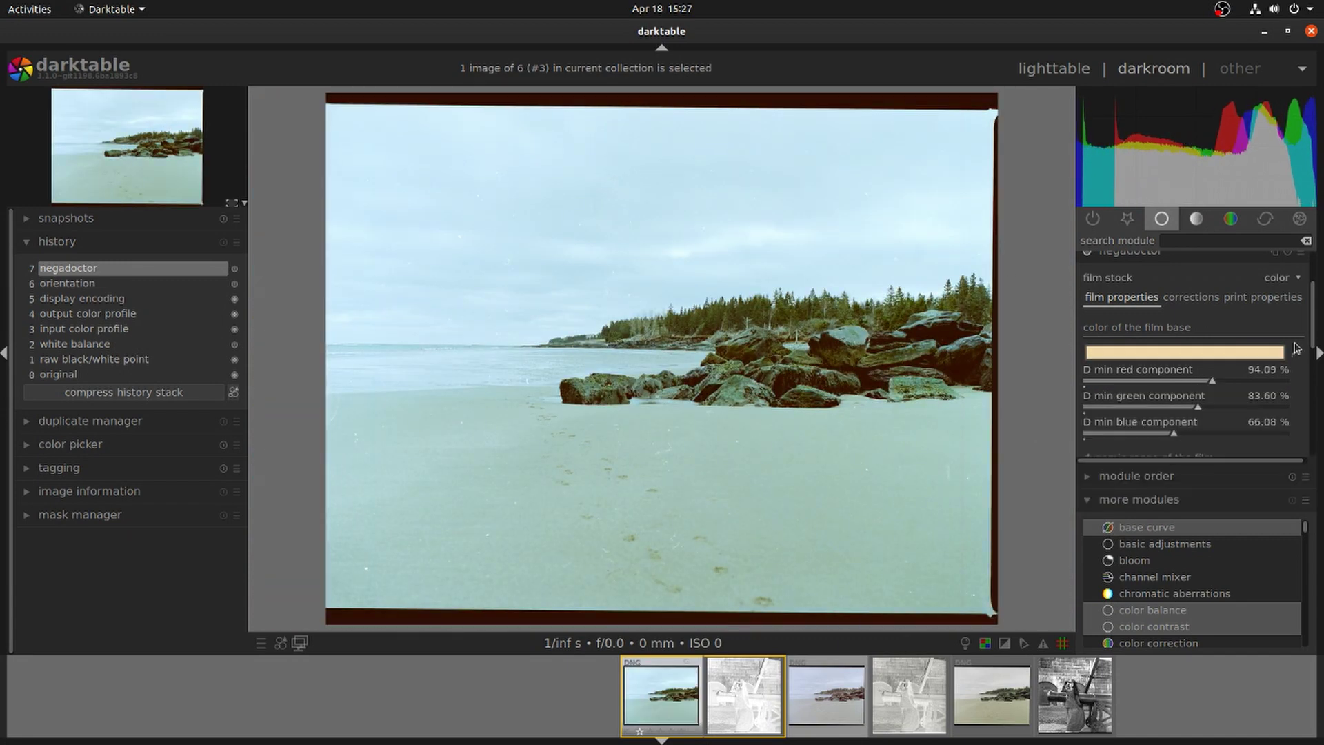
Sample the highlights white balance from the sky and set the illuminant gains to red 1.18, green 1.06 and blue 1.08.
left_click(1191, 353)
left_click_drag(1312, 328, 1313, 375)
scroll(665, 275, "up", 5)
left_click(1296, 308)
left_click_drag(708, 187, 752, 194)
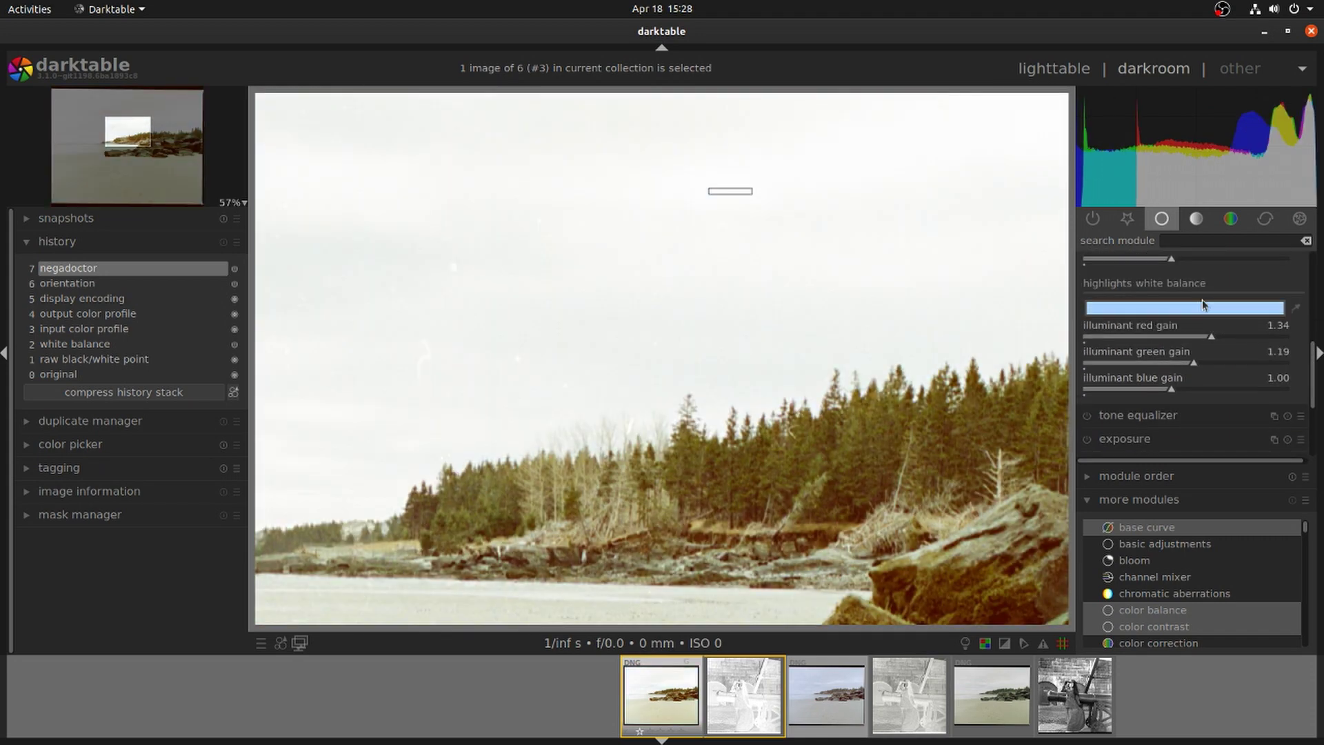
scroll(982, 366, "down", 1)
left_click_drag(1212, 339, 1178, 365)
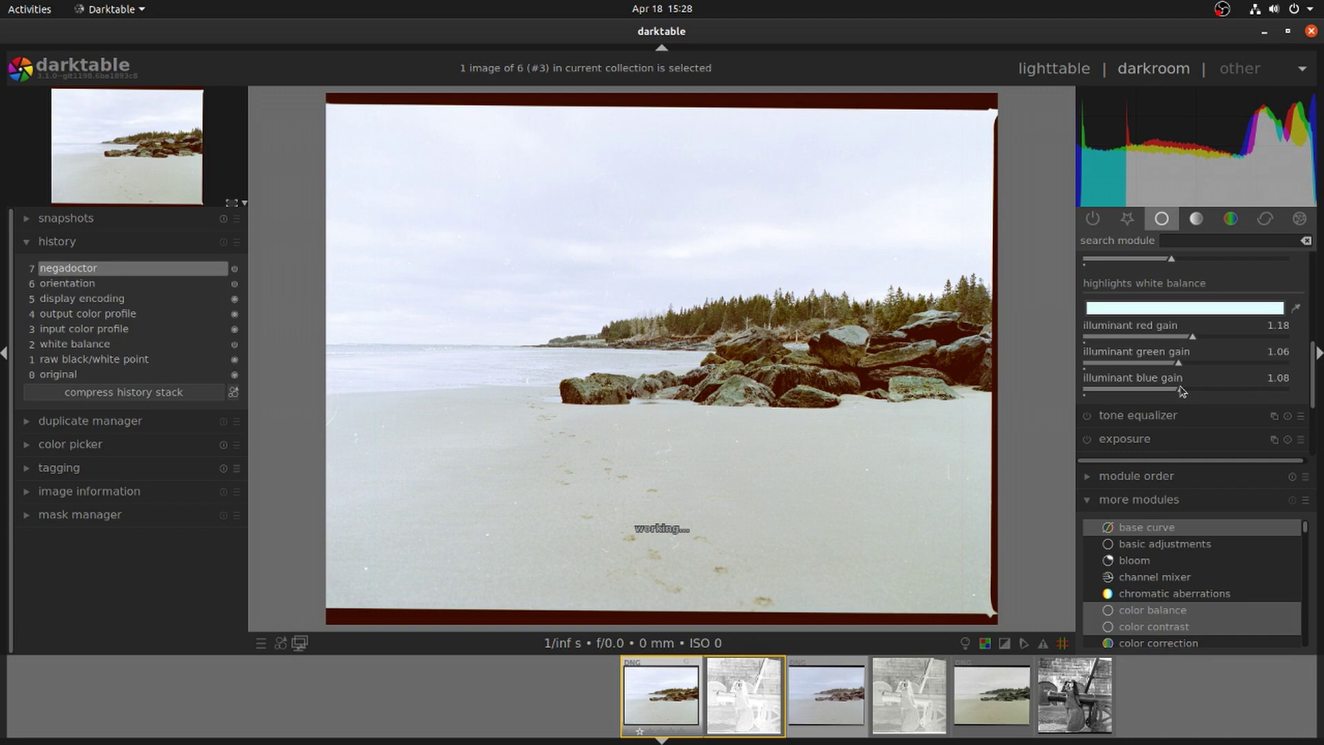
Sample the shadows color cast from the dark area among the rocks.
scroll(906, 341, "up", 1)
left_click_drag(1313, 375, 1314, 315)
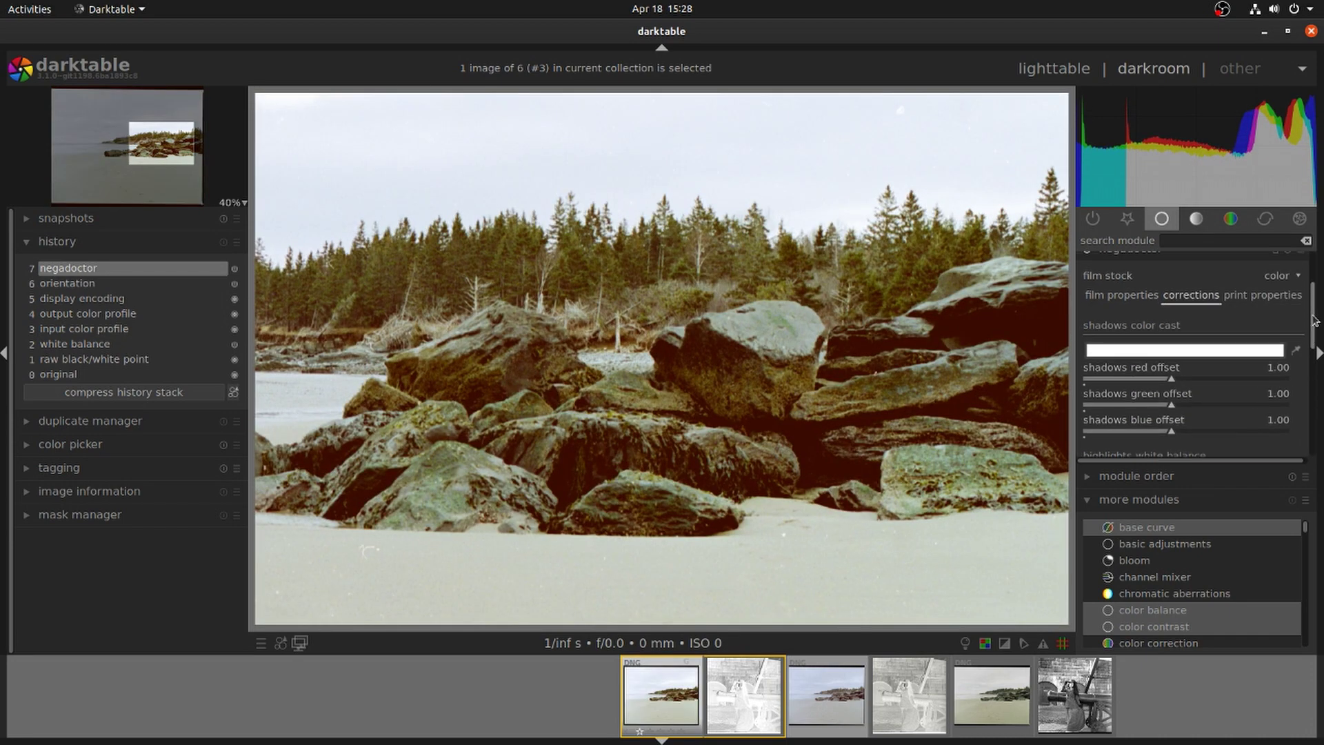
left_click(1296, 351)
left_click(950, 319)
left_click_drag(952, 322, 995, 332)
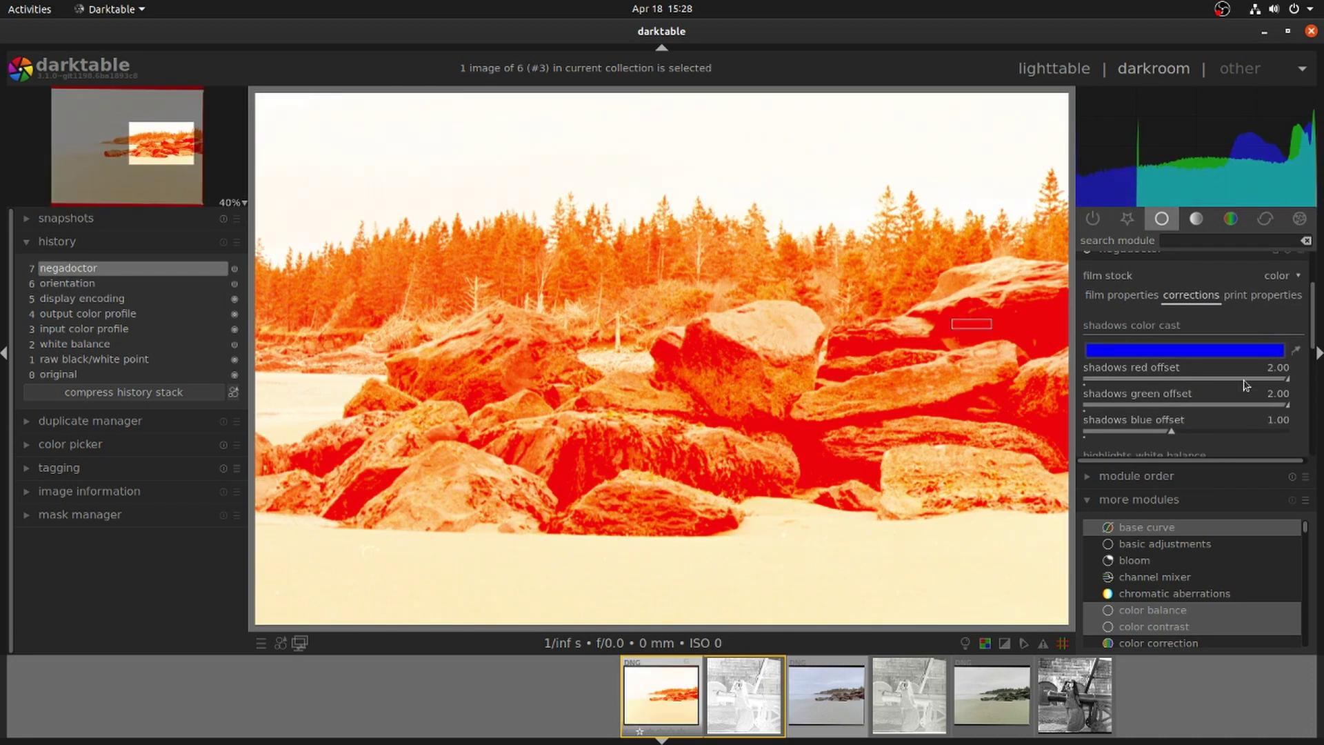
Set the shadows red offset to 0.56 and the shadows green offset to 0.39.
left_click_drag(1244, 382, 1120, 379)
left_click_drag(1256, 405, 1099, 405)
scroll(903, 359, "down", 3)
scroll(904, 358, "up", 2)
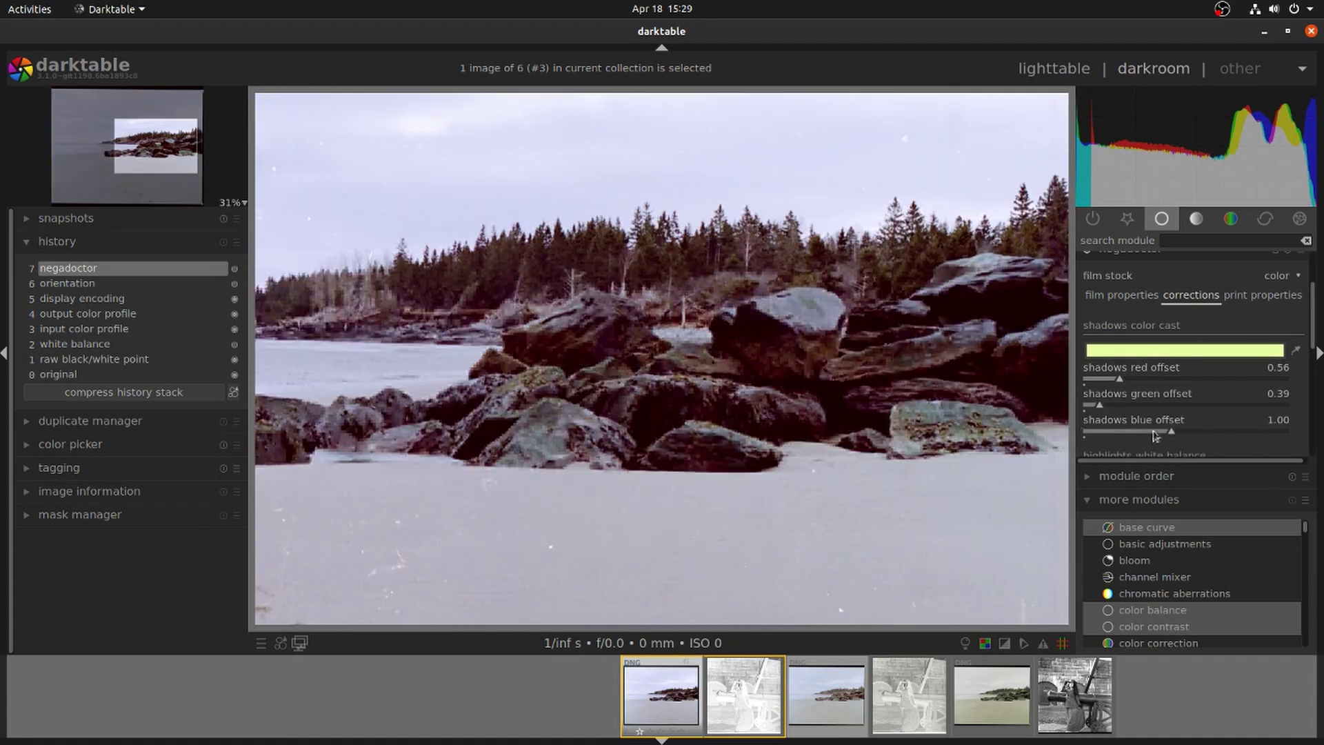
Set the shadows blue offset to 0.35 and try a shadows green offset of 0.43, checking the rocks and trees.
left_click_drag(1170, 432, 1095, 432)
scroll(929, 396, "down", 3)
scroll(929, 395, "up", 1)
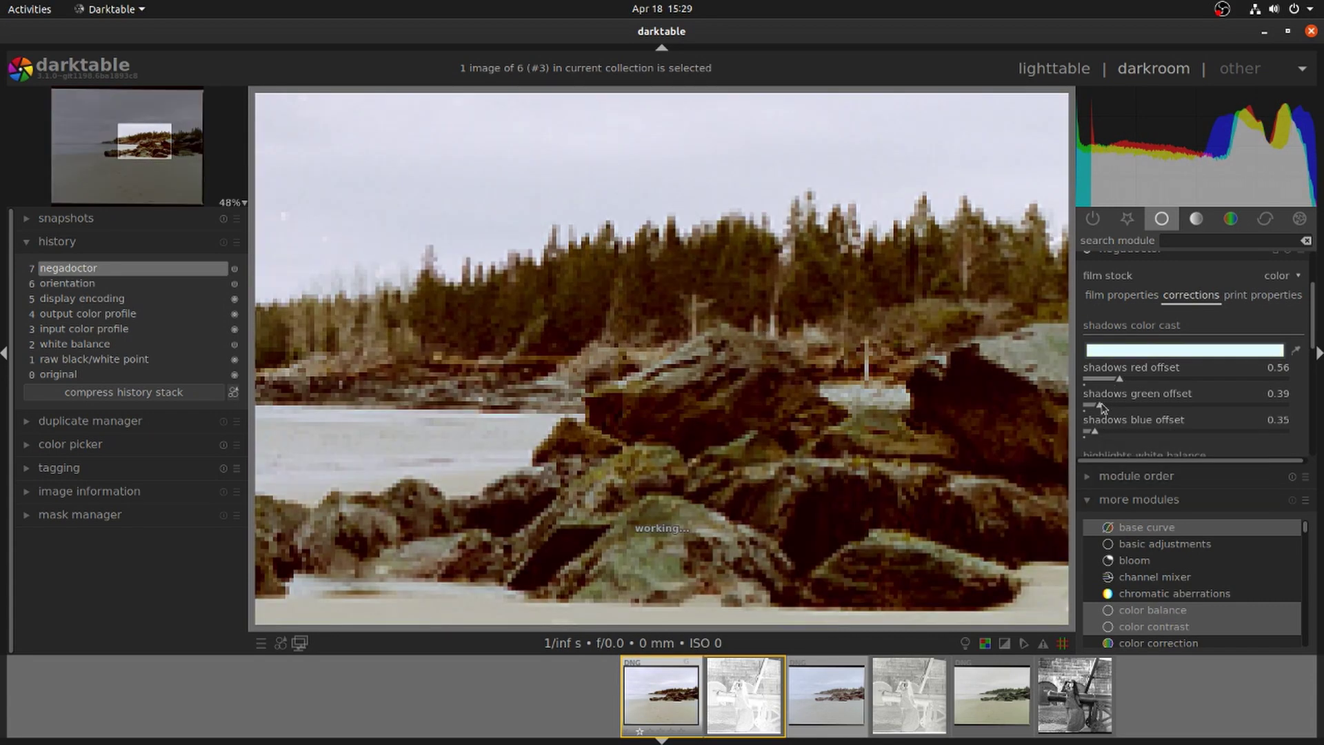
scroll(1101, 407, "up", 2)
scroll(984, 215, "down", 1)
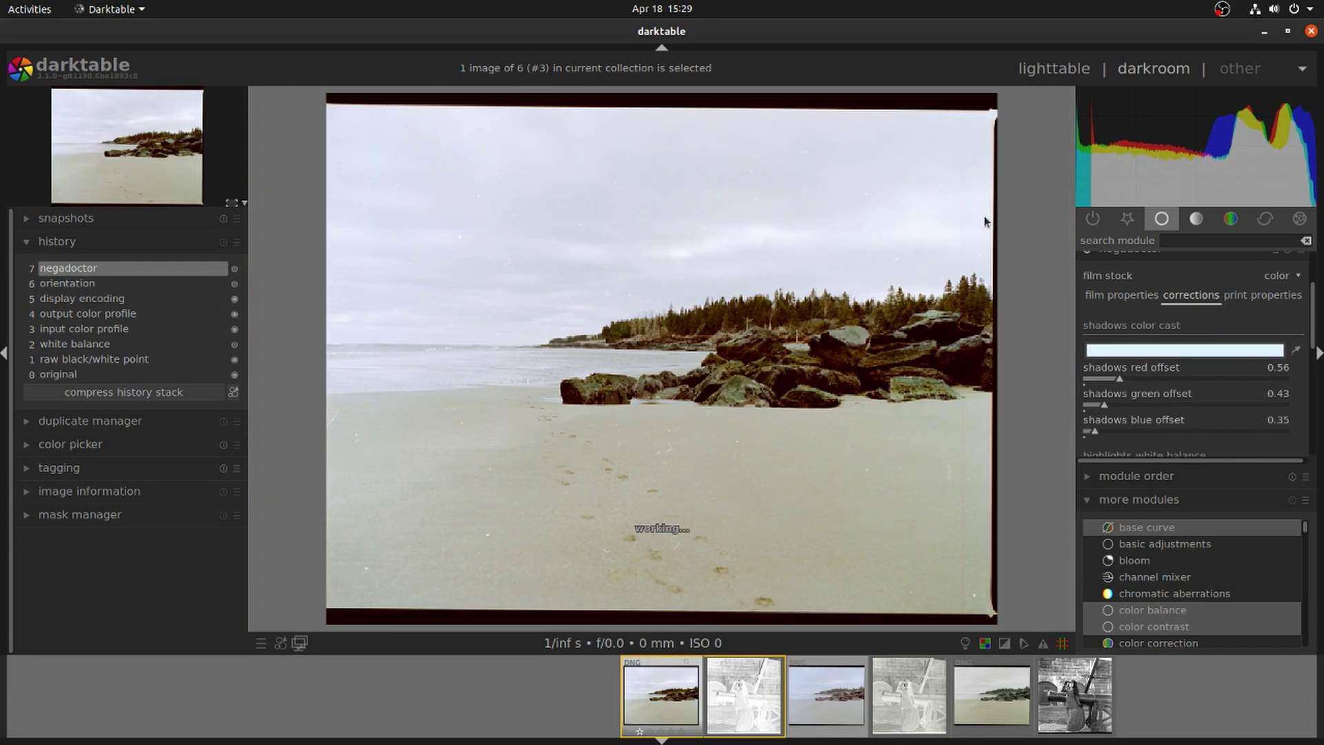
scroll(1102, 405, "down", 2)
scroll(896, 365, "up", 1)
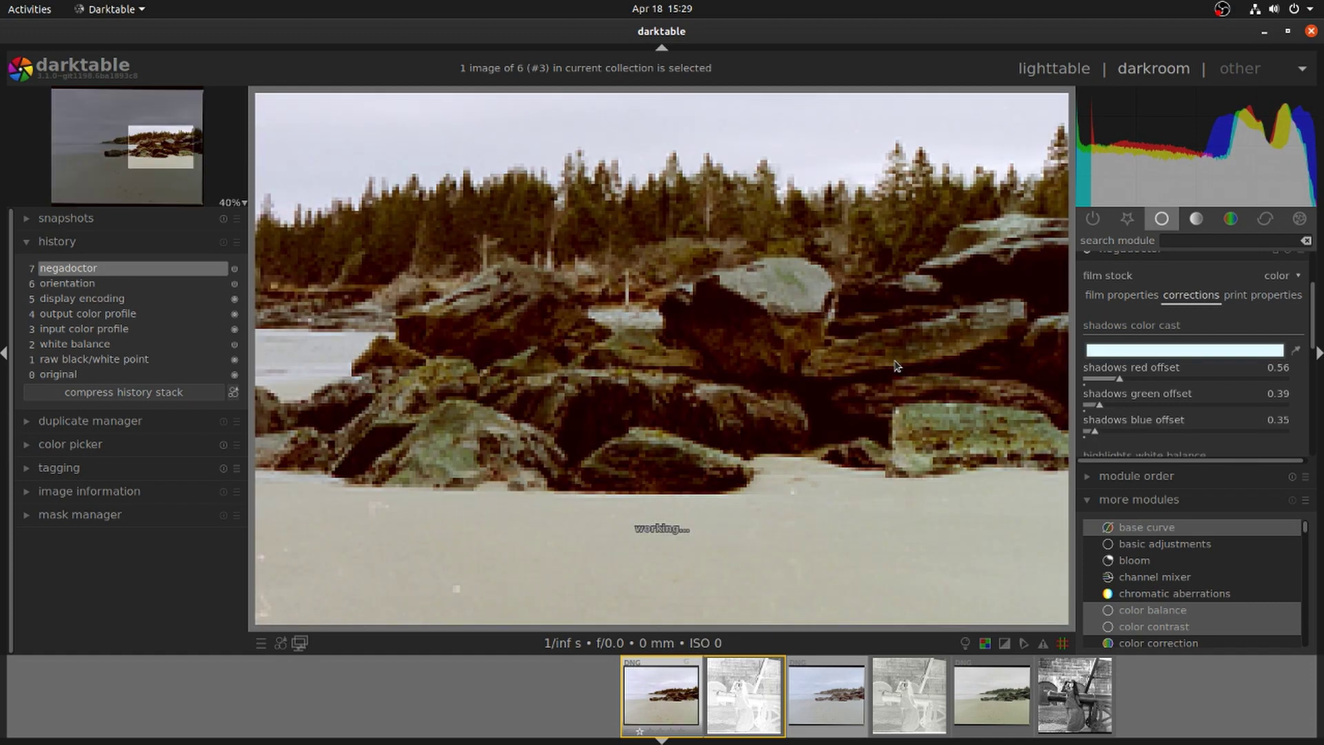
scroll(899, 363, "down", 1)
Neutralize the shadows color cast with the white swatch so that all three shadows offsets are 1.00.
left_click(1184, 349)
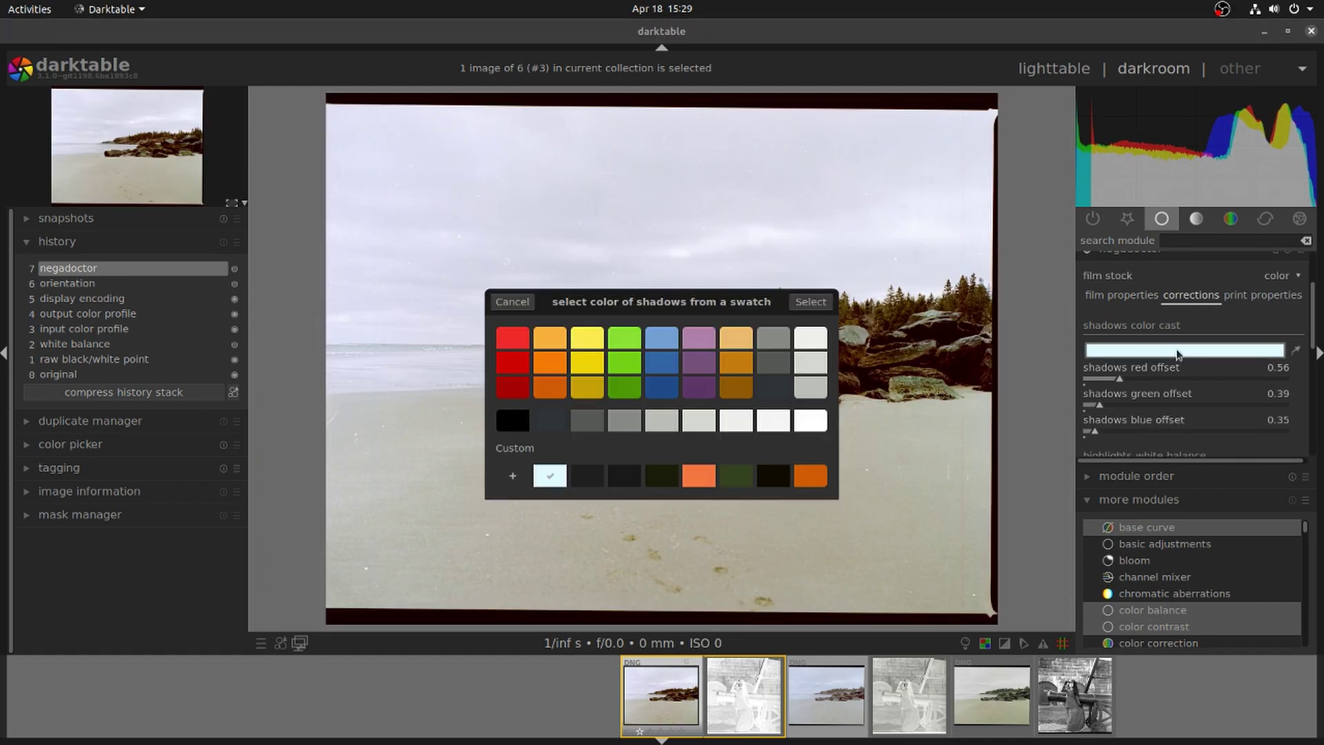
left_click(771, 444)
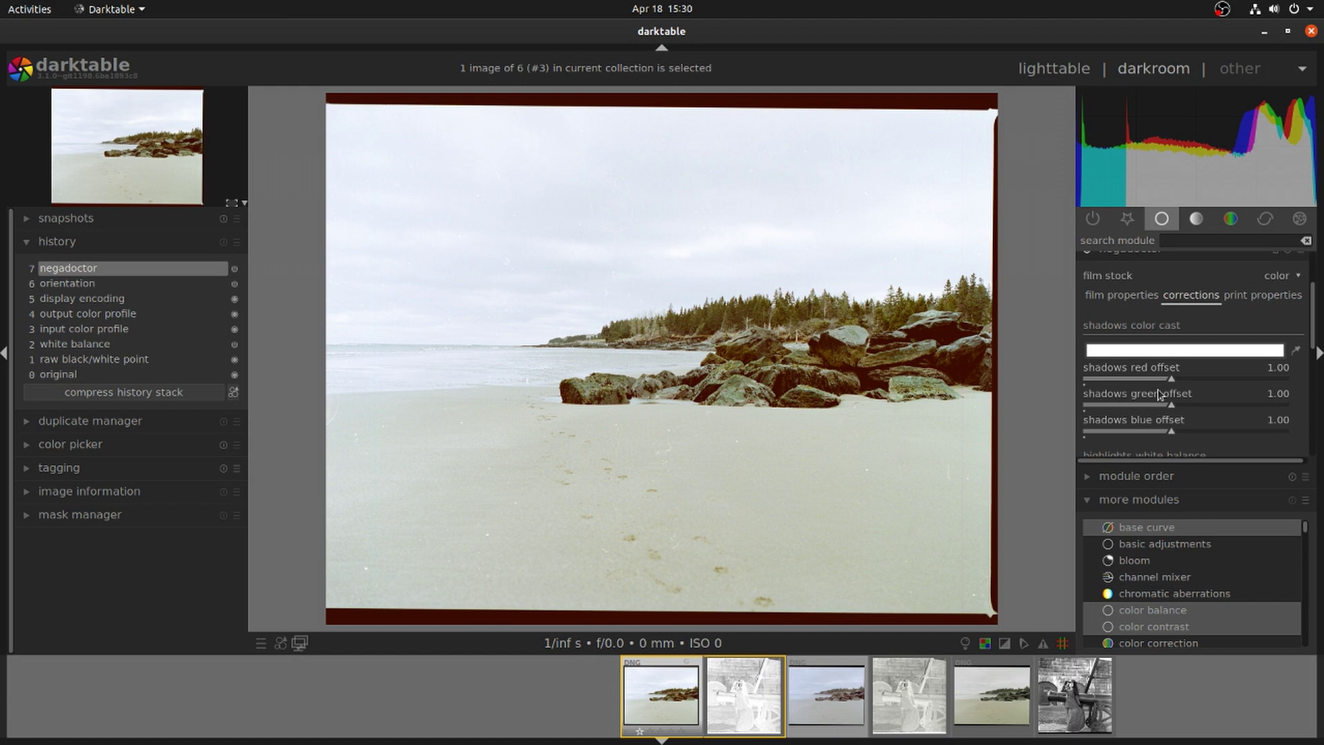
Adjust contrast brightness saturation to saturation 0.22, brightness -0.16 and contrast 0.07.
scroll(1311, 317, "up", 3)
left_click(1179, 284)
left_click(1206, 354)
left_click(1177, 329)
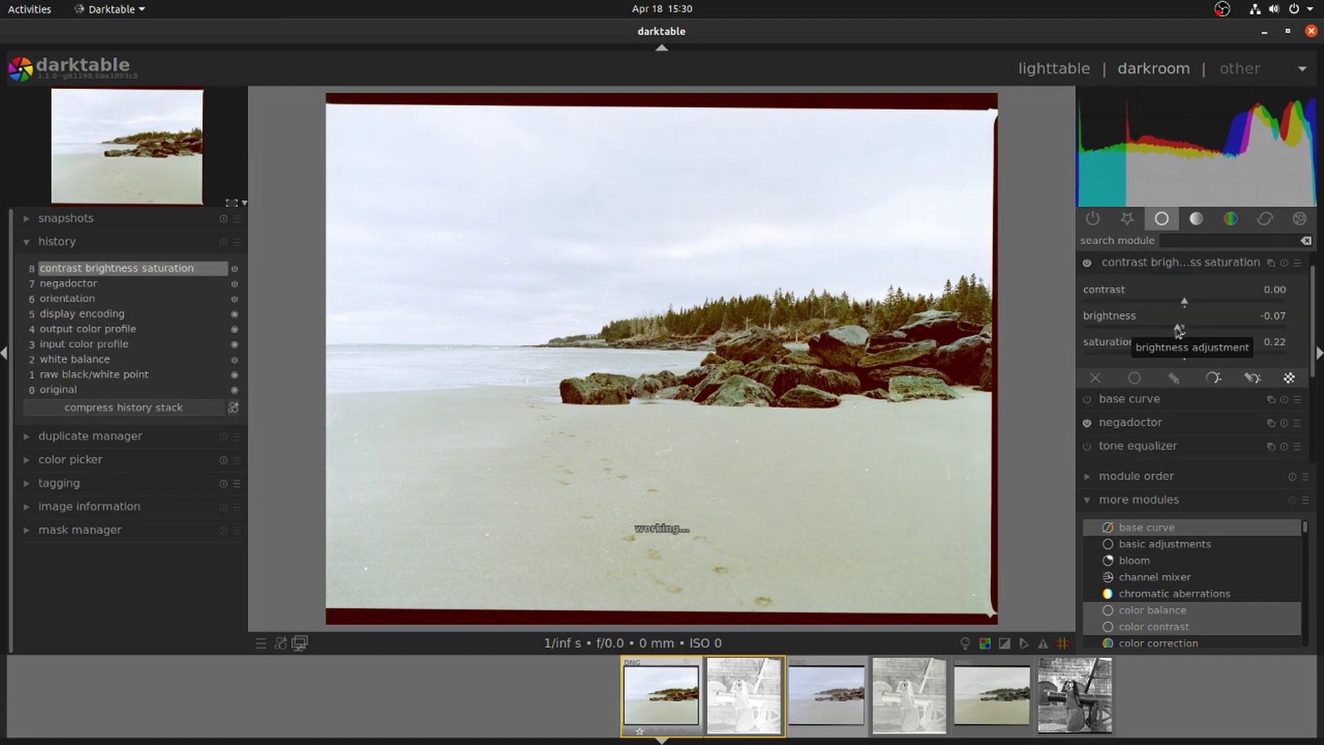
left_click_drag(1177, 330, 1191, 304)
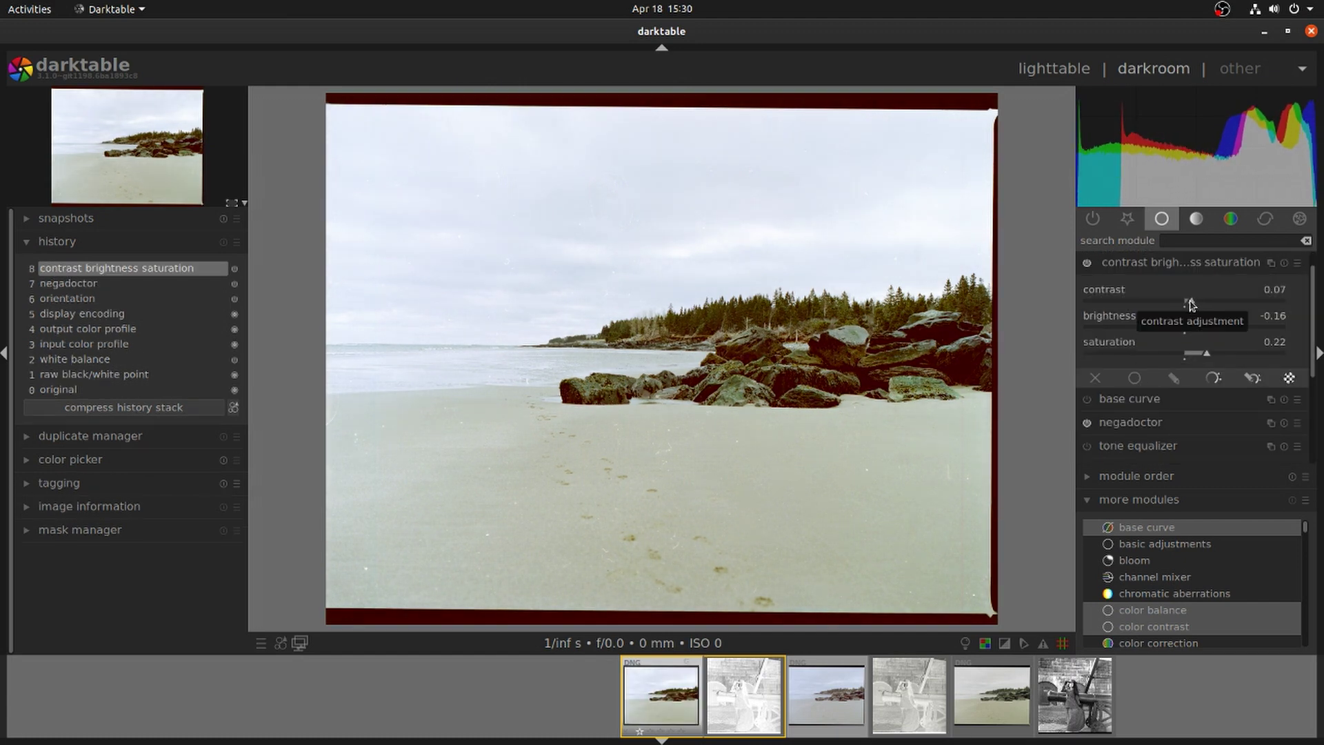
Enable the exposure correction and set the exposure to 0.04 EV.
scroll(1188, 317, "down", 4)
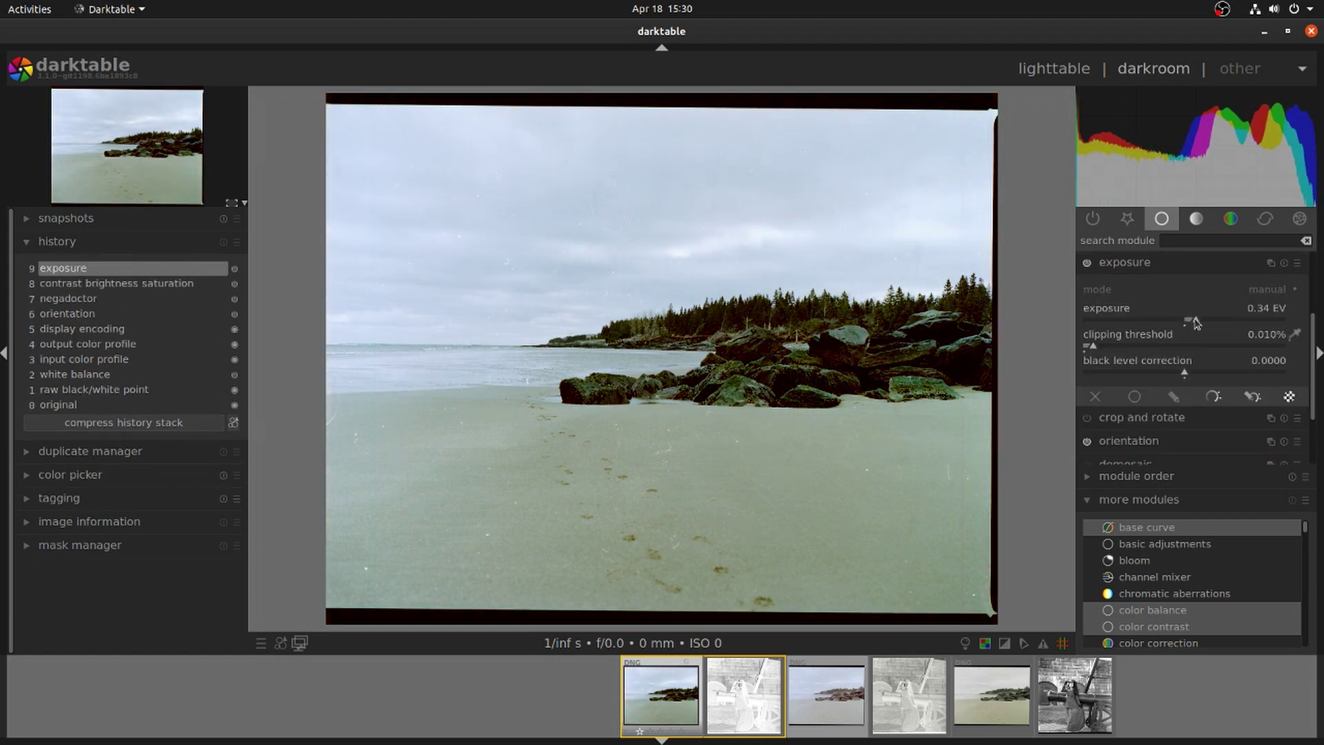
left_click(1190, 320)
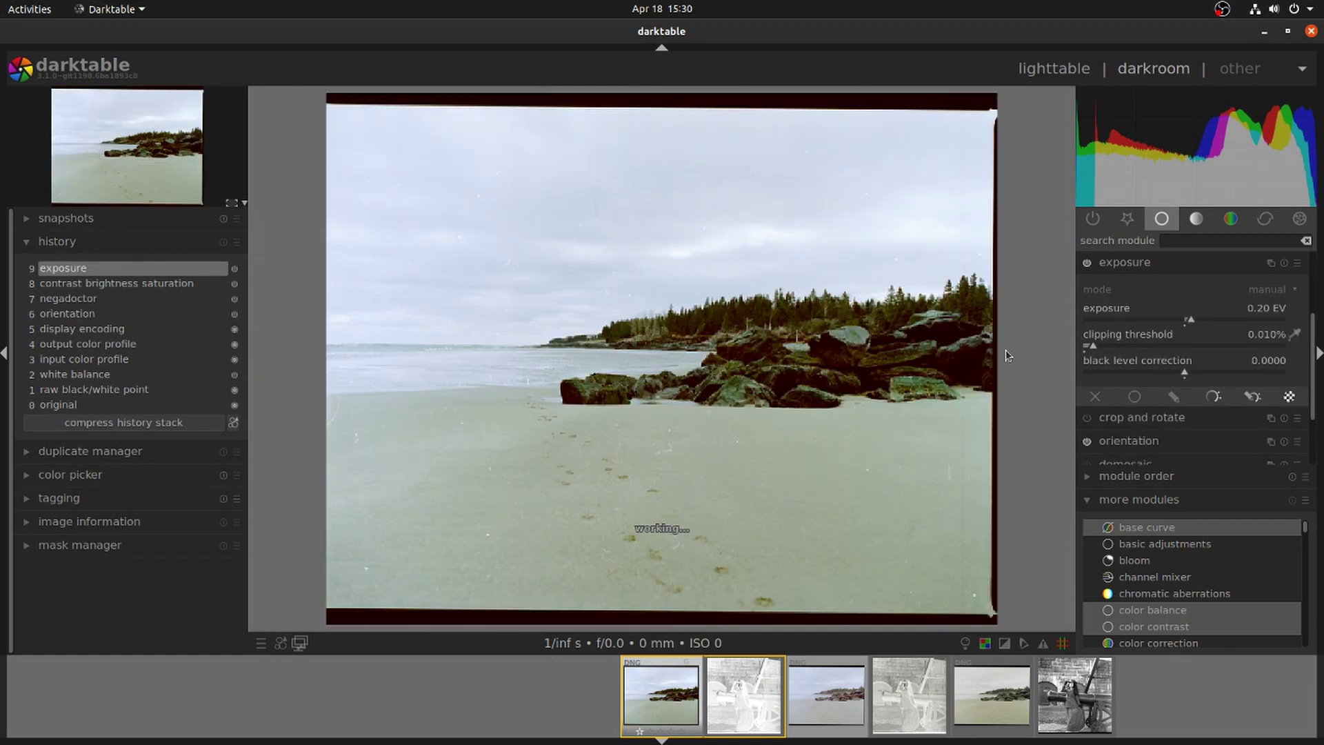
left_click(1187, 321)
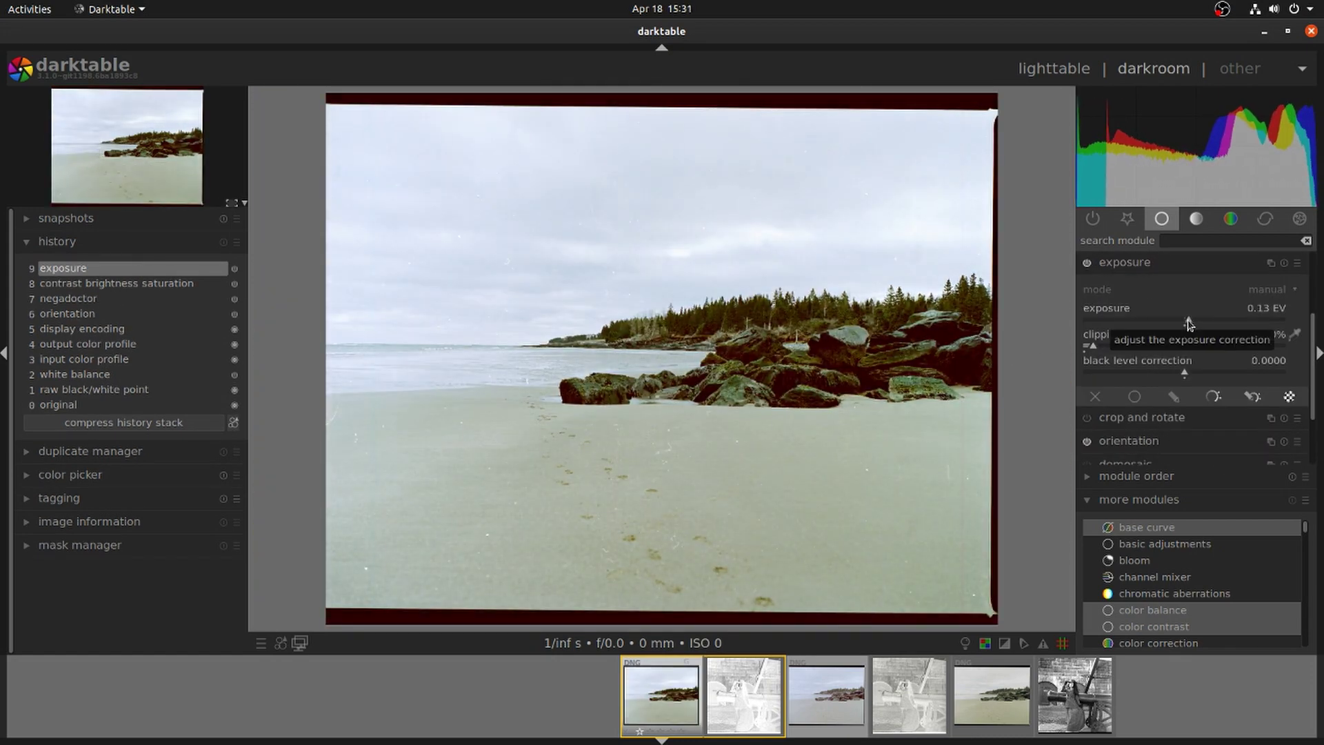
left_click(1186, 322)
Blend the exposure correction uniformly over the image using the darken blend mode.
left_click(1134, 397)
scroll(1272, 423, "down", 9)
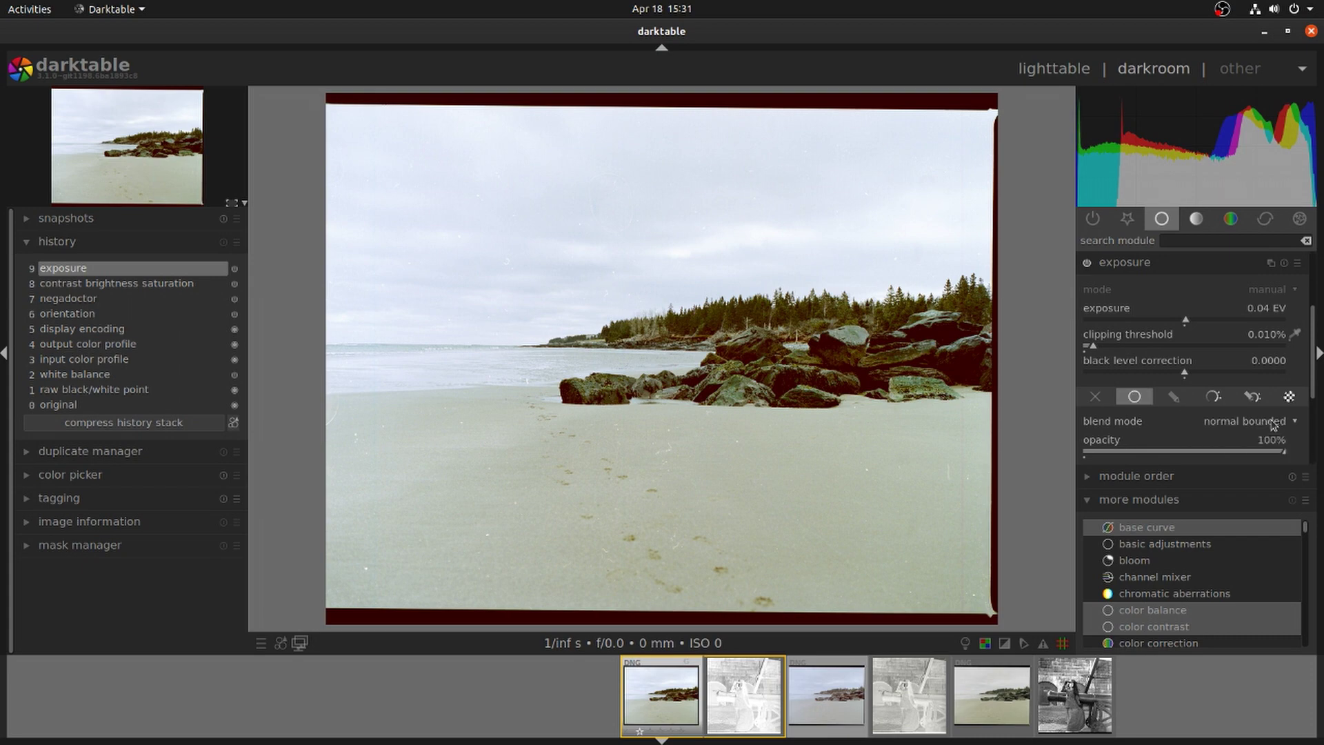
scroll(1273, 422, "up", 6)
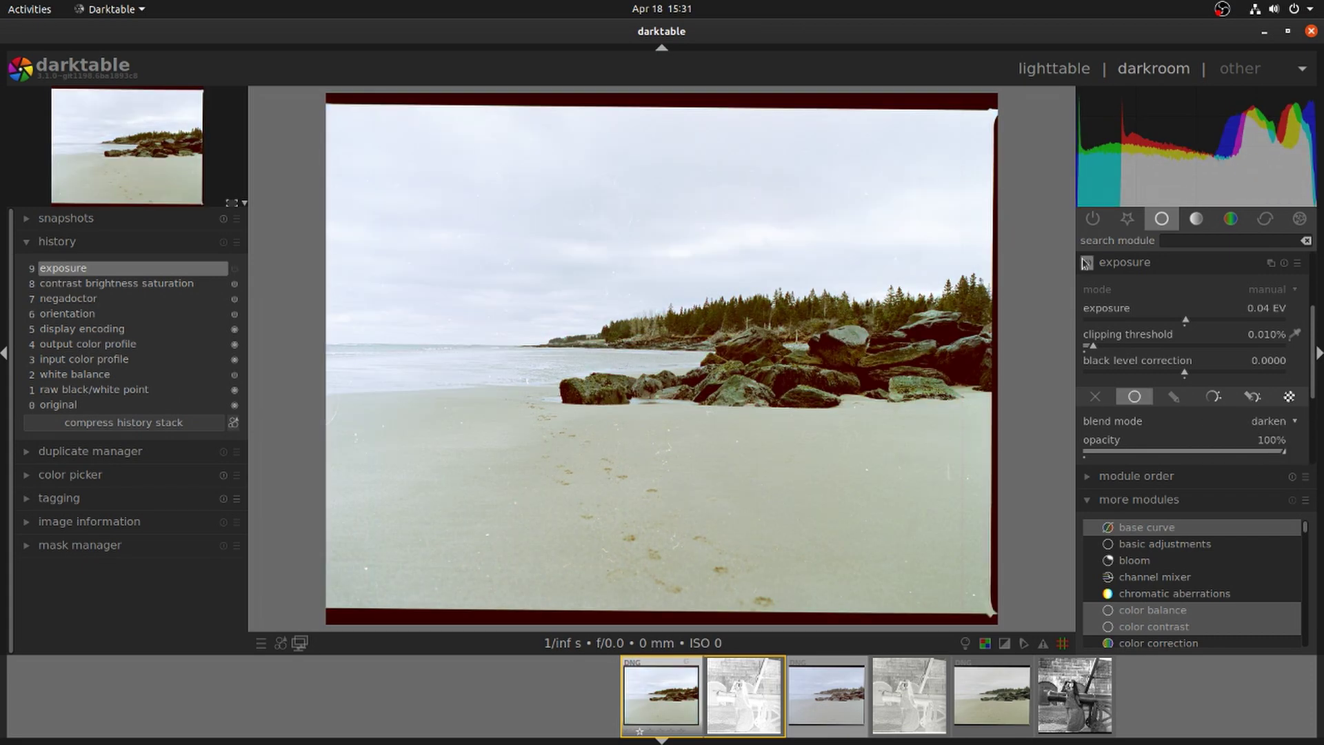
scroll(1269, 427, "up", 1)
scroll(1269, 426, "down", 2)
scroll(1269, 426, "up", 1)
Lower the opacity of the exposure correction's blending while checking the trees and rocks.
left_click(1251, 453)
left_click_drag(1250, 452, 1136, 452)
scroll(812, 379, "up", 3)
left_click_drag(661, 233, 724, 424)
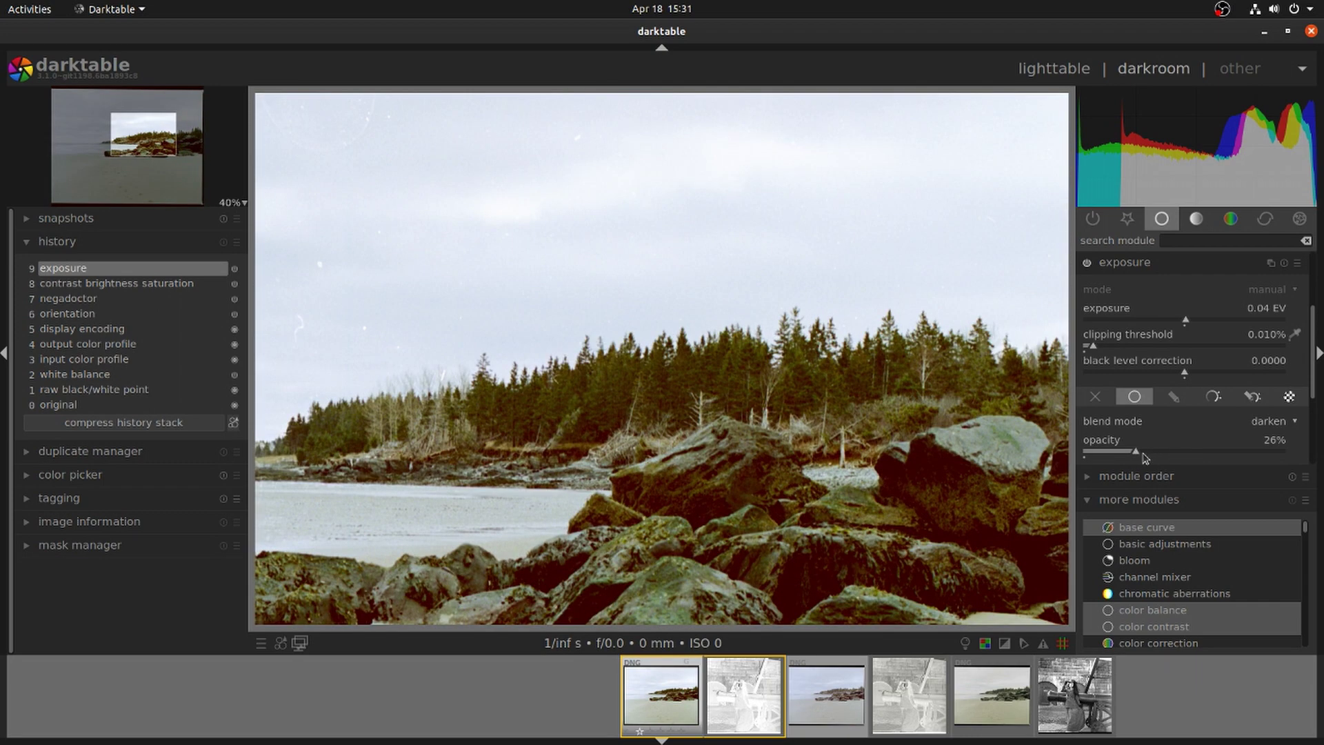
left_click_drag(1136, 453, 1188, 452)
scroll(1009, 259, "down", 3)
Open the second beach scan and neutralize its shadows color cast and highlights white balance with the white swatches.
left_click(836, 693)
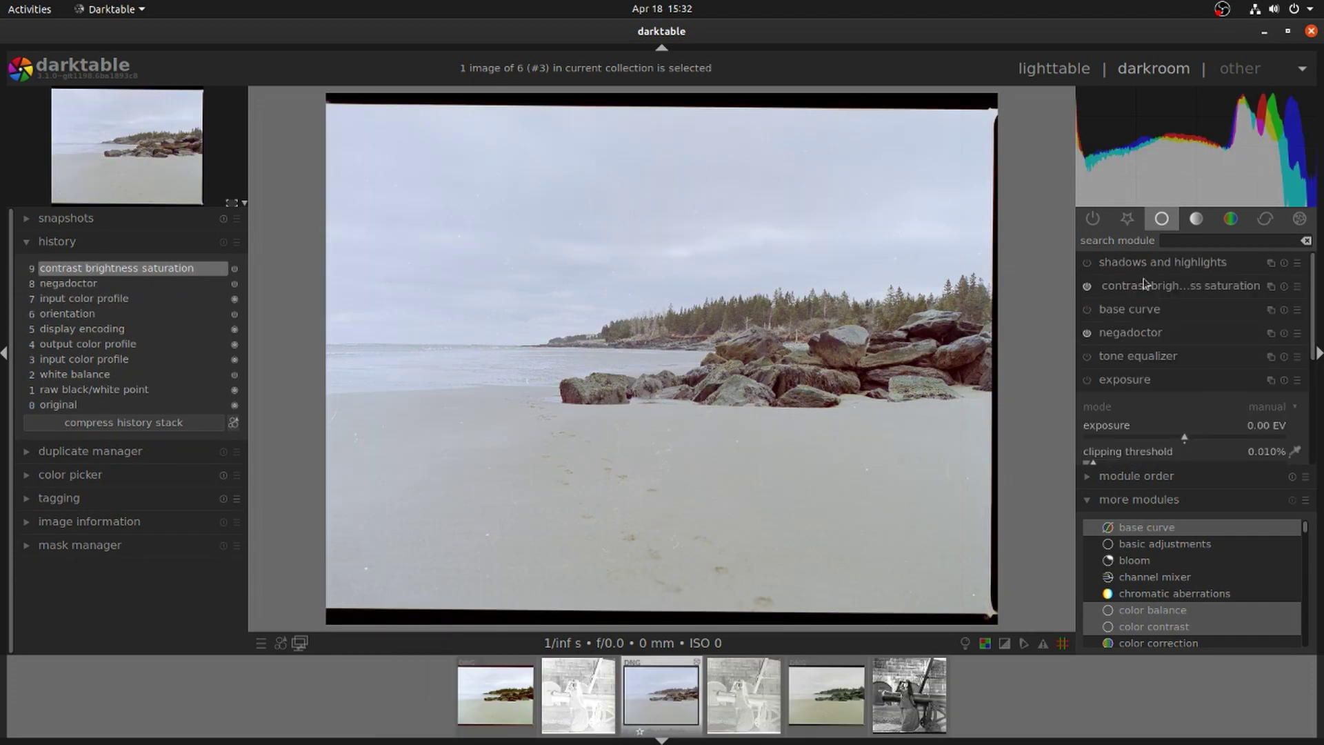
left_click_drag(1313, 326, 1314, 351)
left_click(1235, 297)
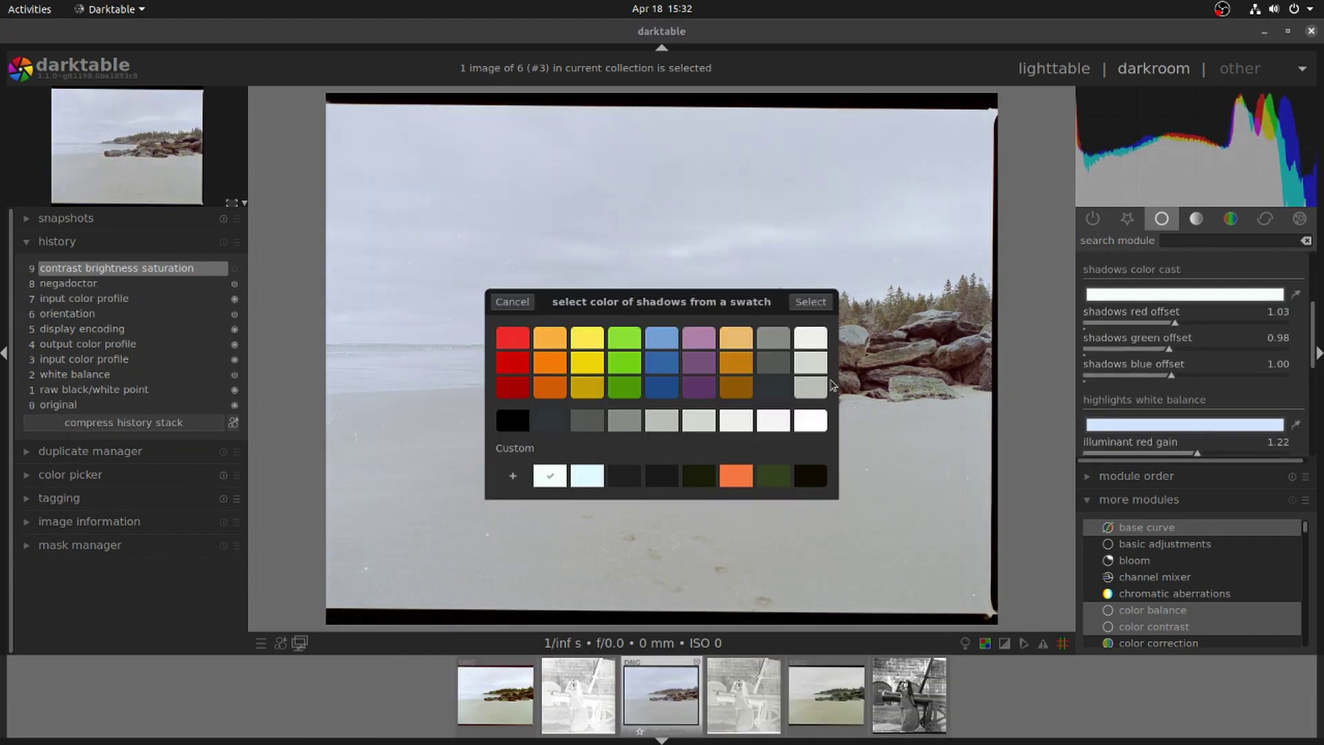
left_click(809, 420)
left_click(819, 302)
scroll(1313, 325, "down", 2)
left_click(1185, 343)
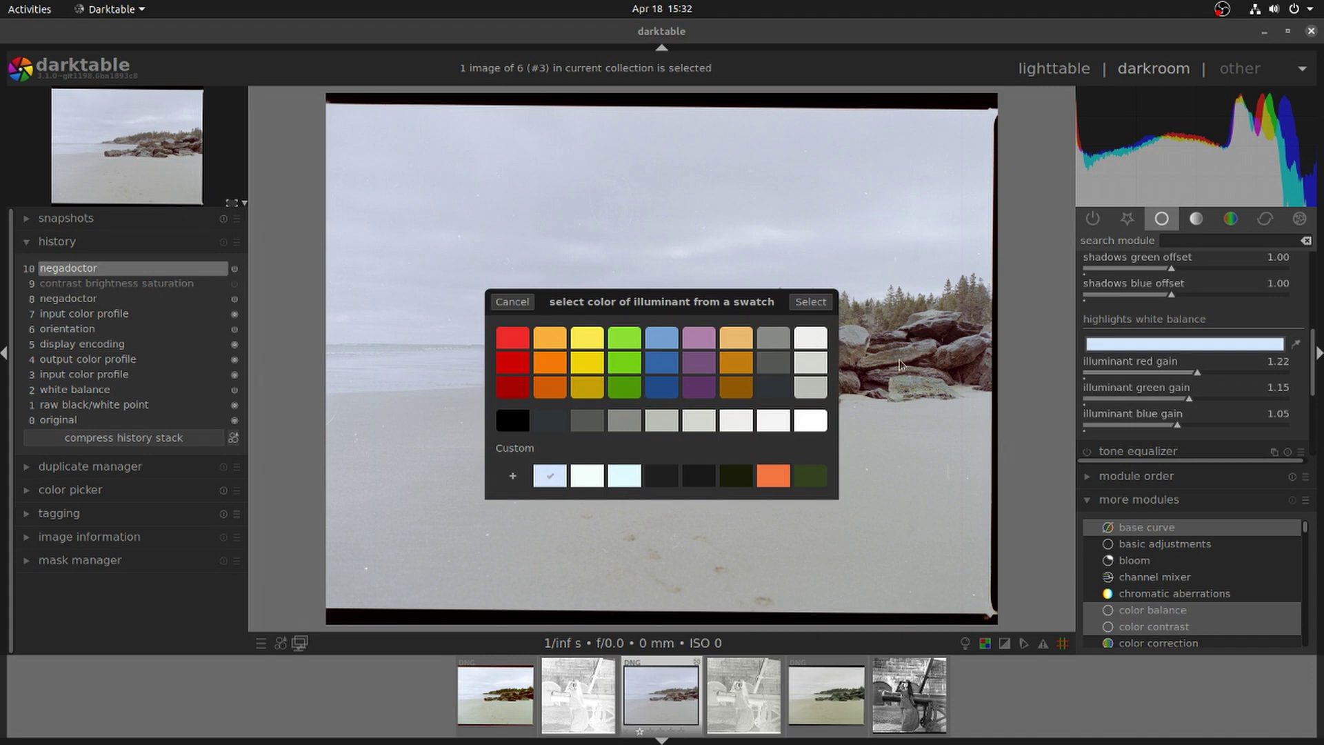
left_click(810, 335)
Set the film's scan exposure bias to +0.08 dB and D max to 1.48 dB.
mouse_move(1313, 369)
left_mouse_down()
mouse_move(1313, 339)
mouse_move(1313, 362)
left_mouse_up()
left_click(1117, 256)
left_click_drag(1187, 382, 1193, 384)
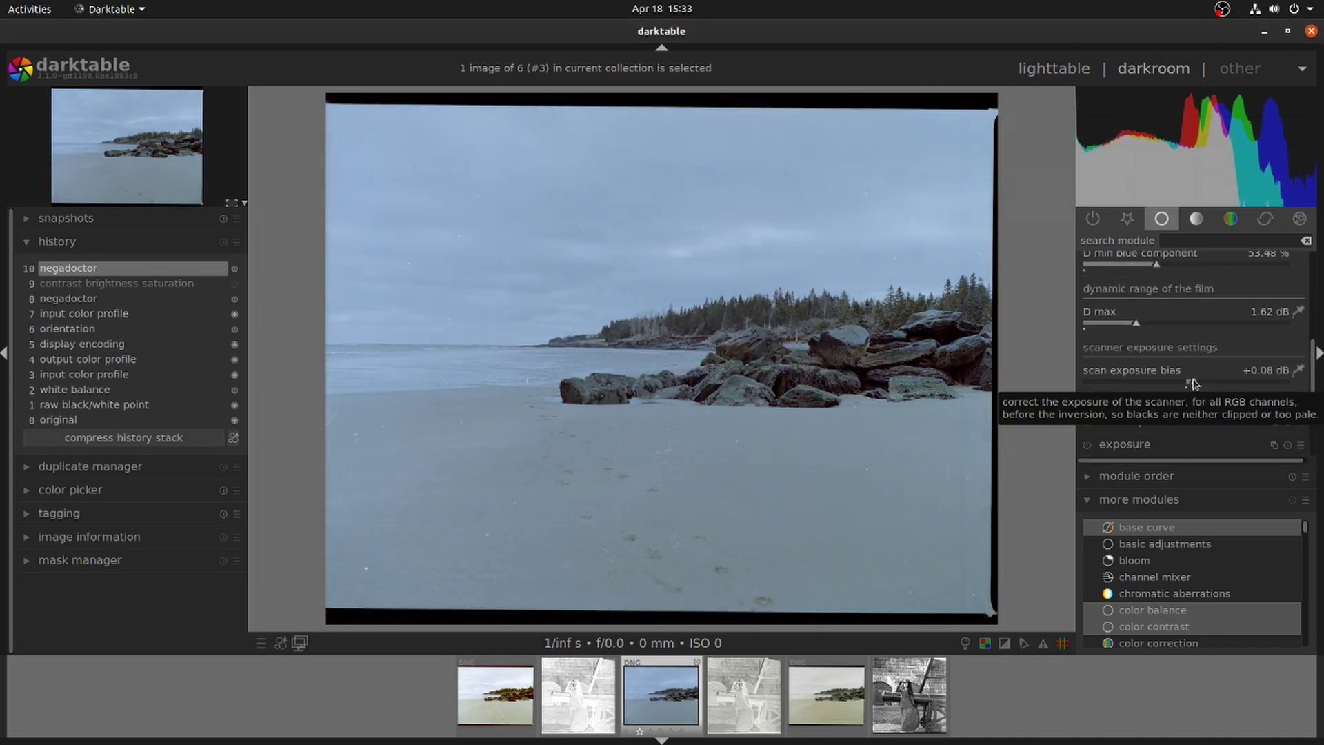
left_click_drag(1137, 324, 1133, 325)
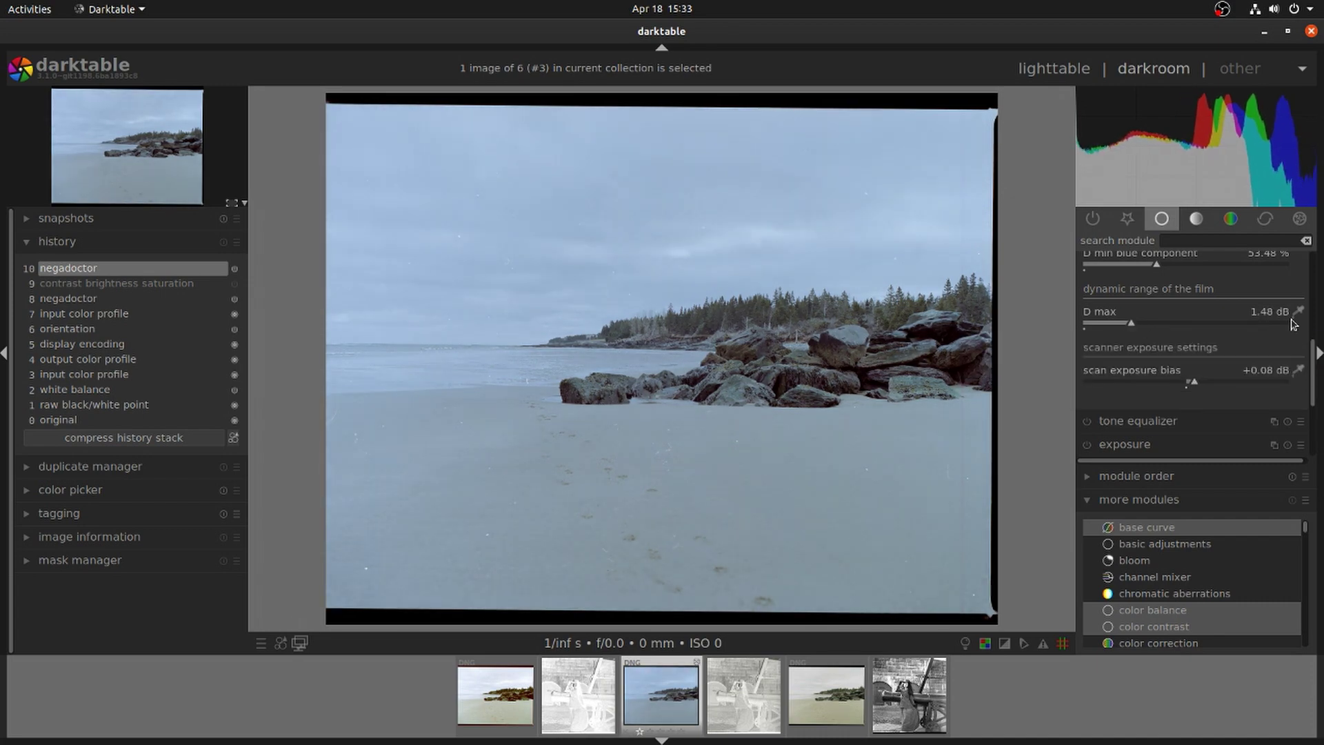
Fine-tune the film base color to D min red 98.42 %, green 77.49 % and blue 50.50 %.
left_click_drag(1313, 357, 1313, 319)
left_click_drag(1157, 377, 1145, 379)
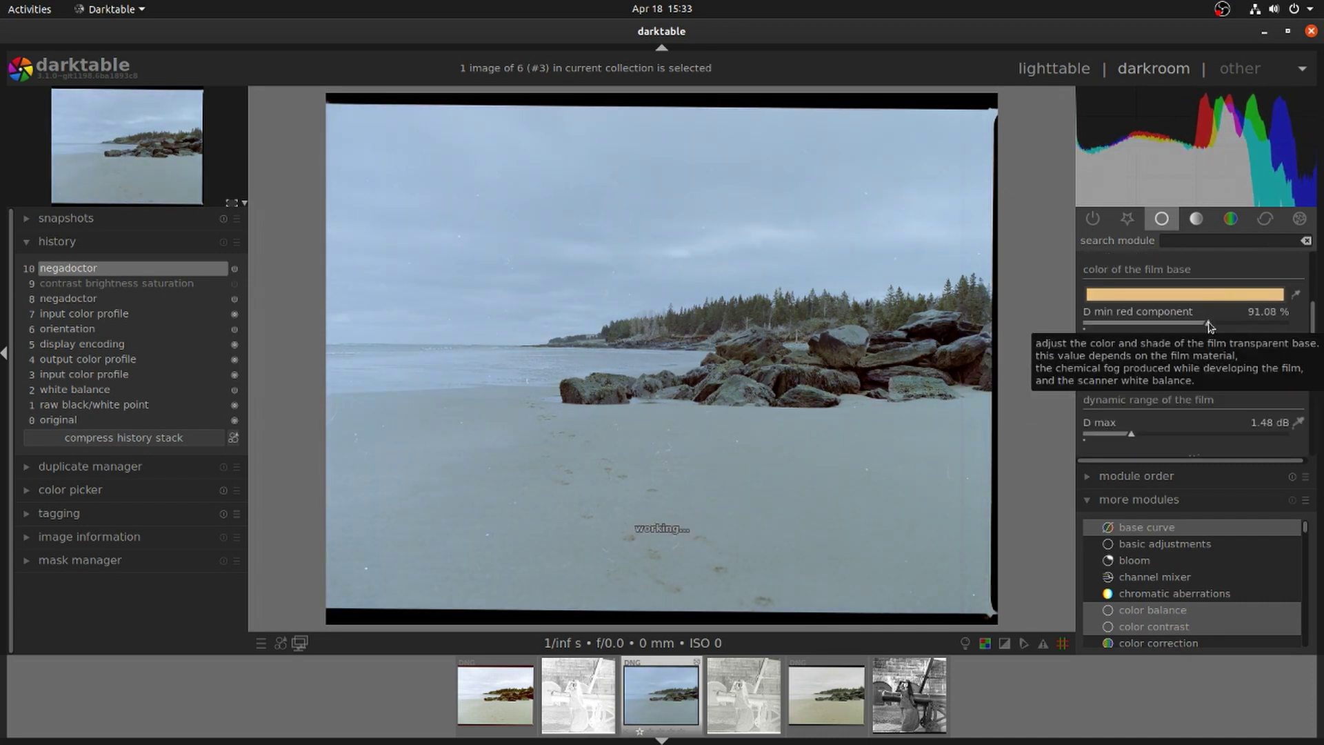
scroll(1197, 323, "up", 5)
scroll(1192, 353, "up", 2)
scroll(794, 334, "up", 2)
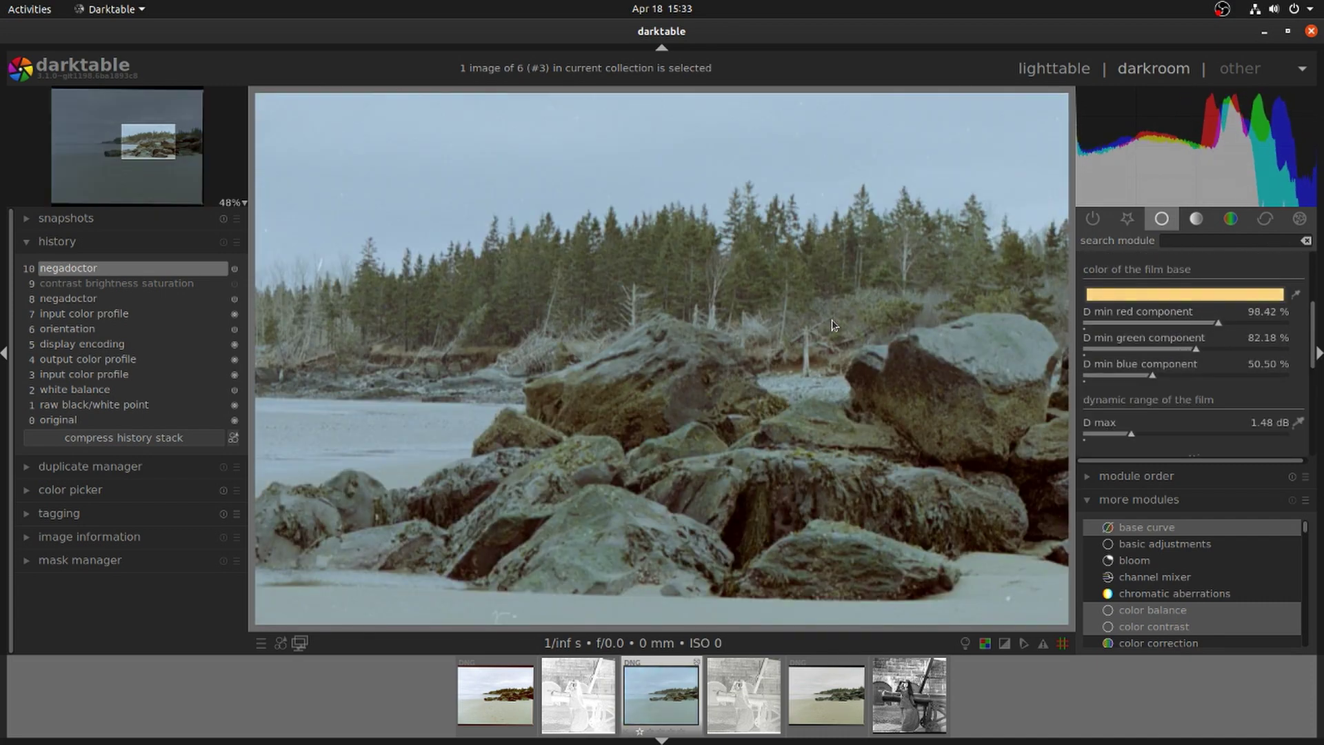
scroll(898, 357, "down", 4)
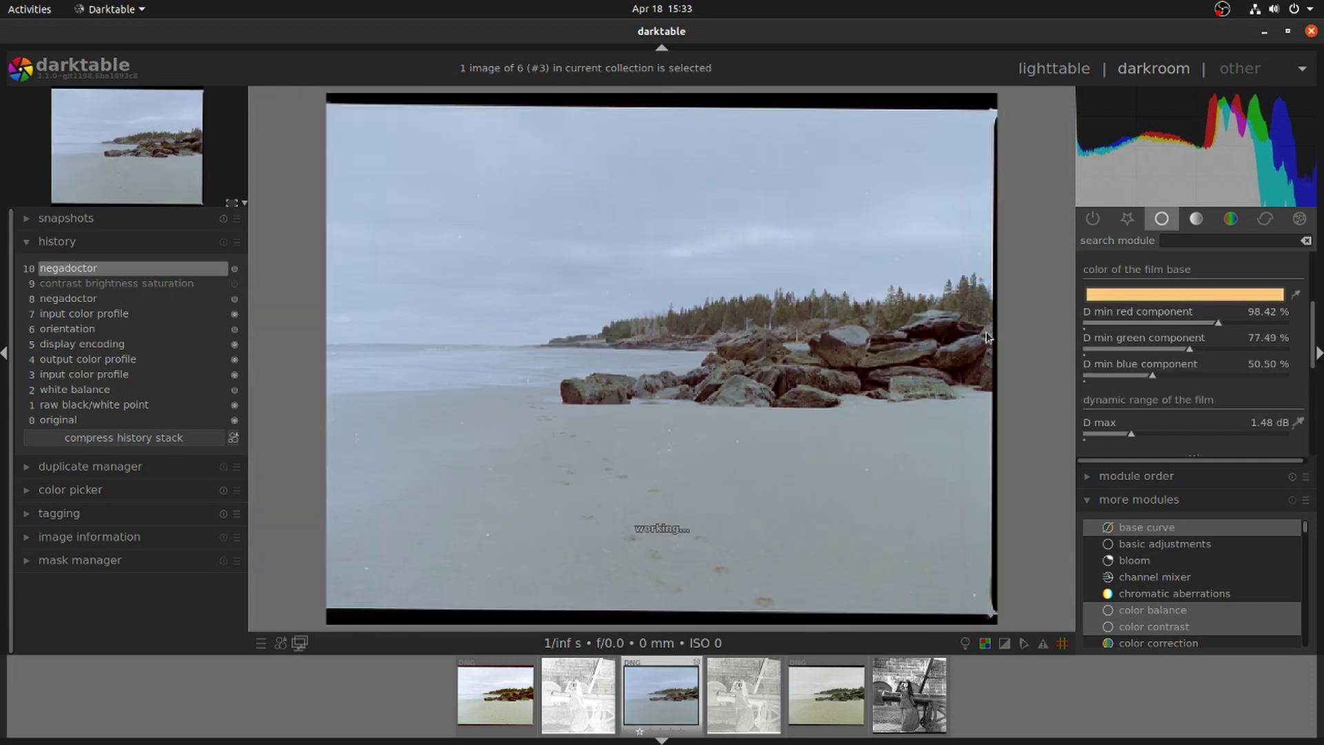
Sample the highlights white balance from the sky and set the illuminant gains to red 1.20, green 1.17 and blue 1.09.
scroll(1145, 275, "up", 3)
left_click(1192, 315)
scroll(1303, 344, "down", 4)
left_click(1296, 358)
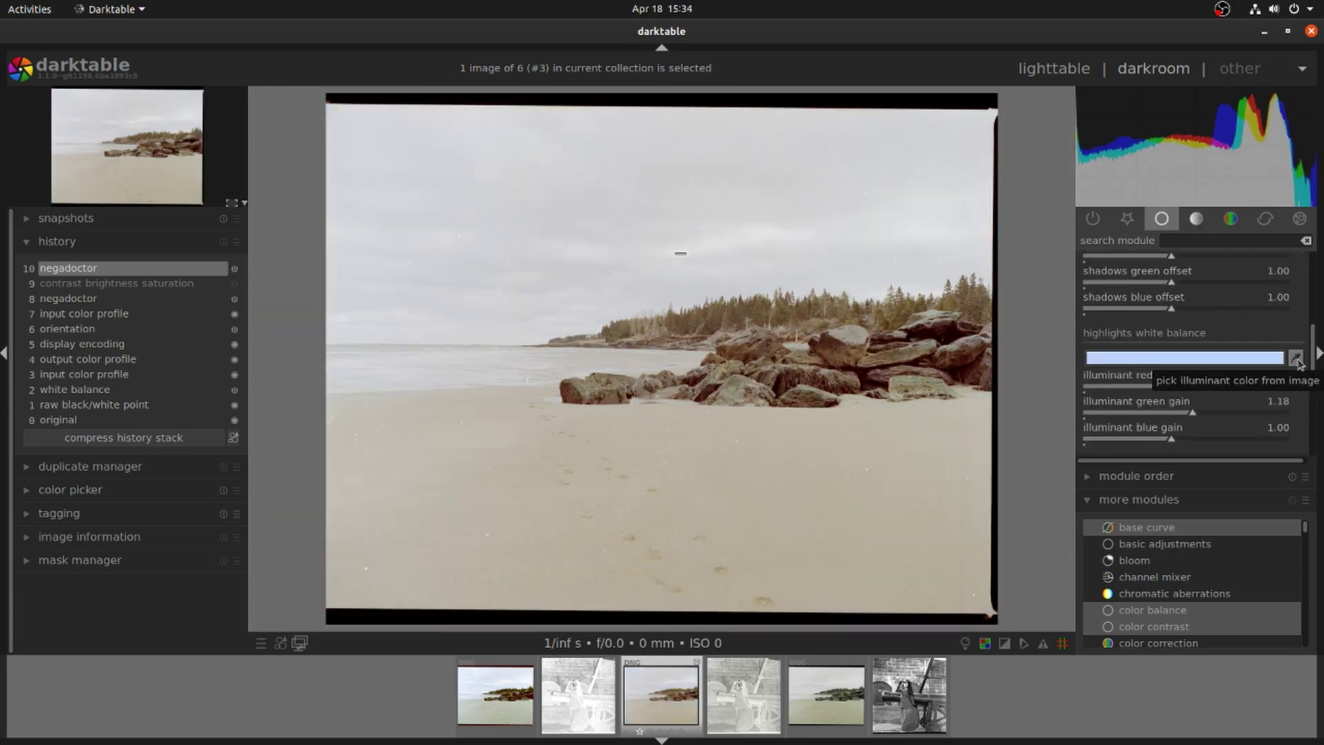
left_click(1296, 360)
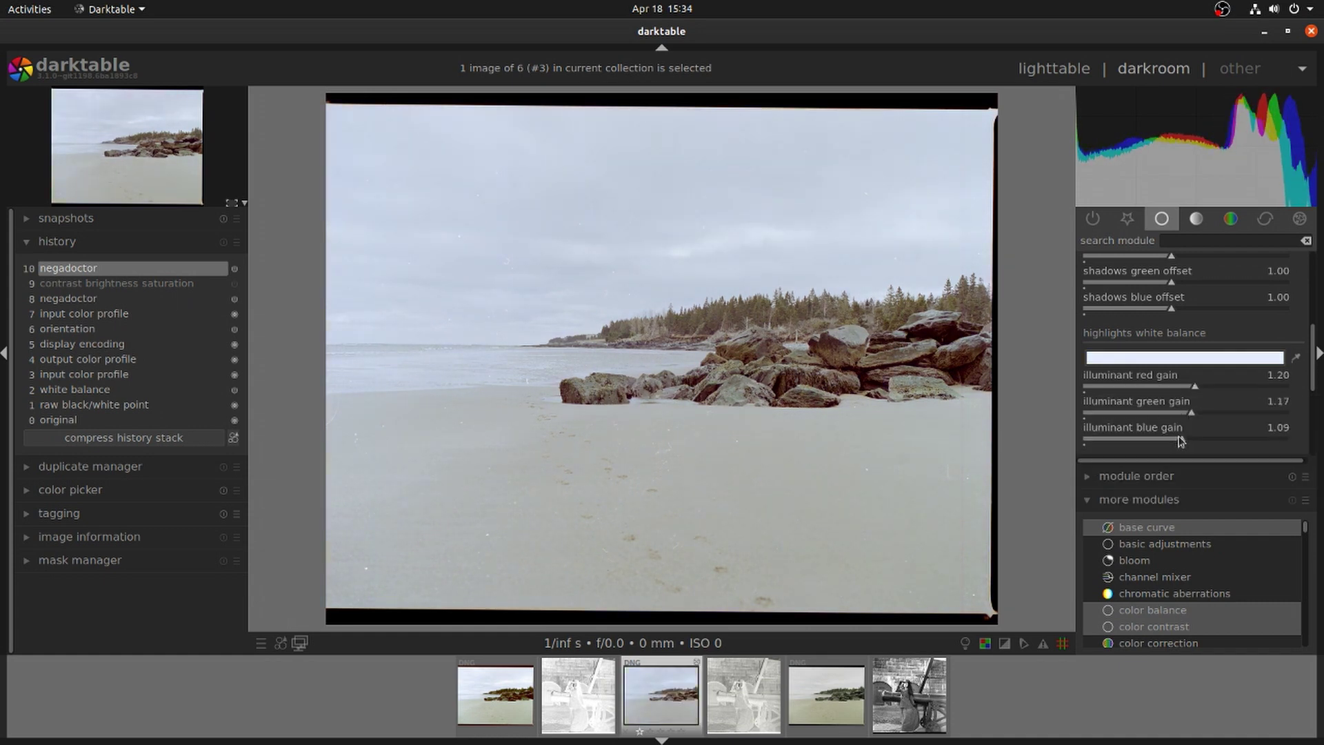
Enable color contrast for the beach scan and adjust its blue vs yellow and green vs magenta values.
scroll(1234, 311, "up", 5)
left_click(1231, 219)
left_click(1138, 399)
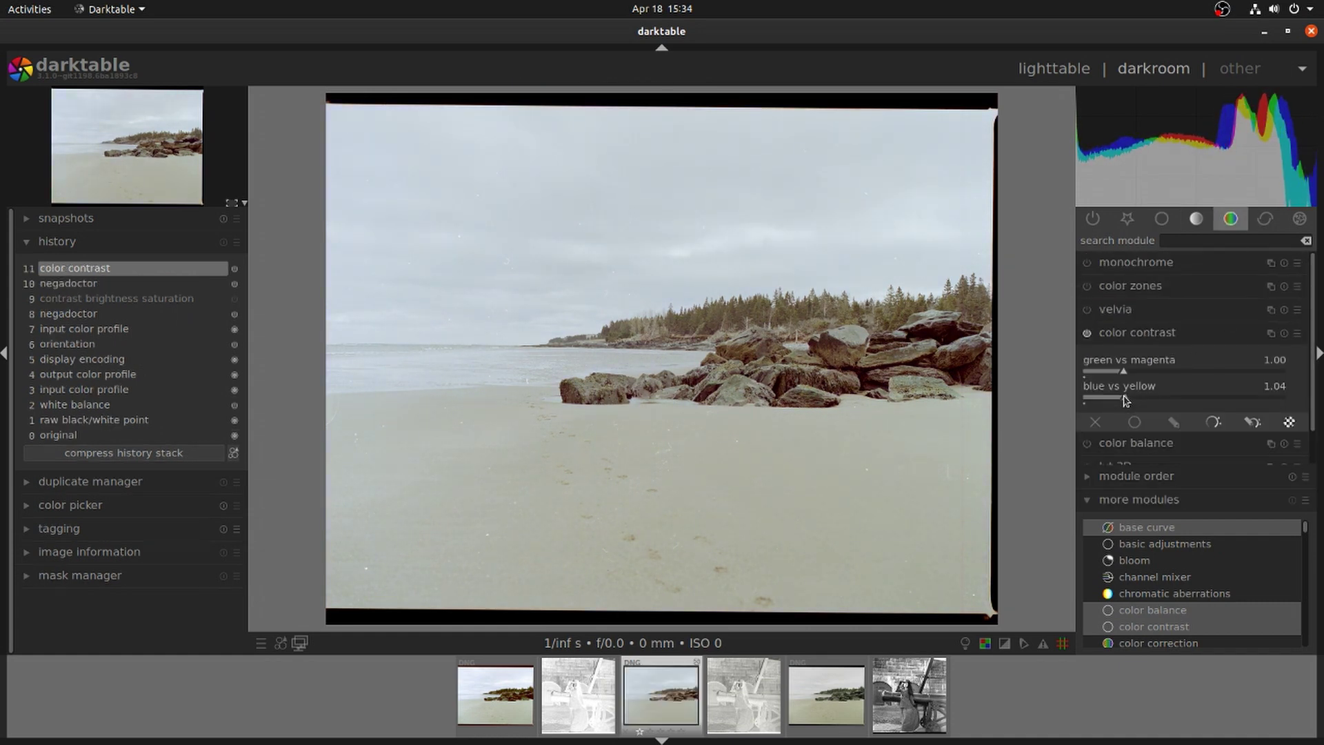
left_click_drag(1138, 405, 1112, 372)
Sample the film base color of the black-and-white cannon portrait from the unexposed strip along the photo's lower edge.
left_click(827, 697)
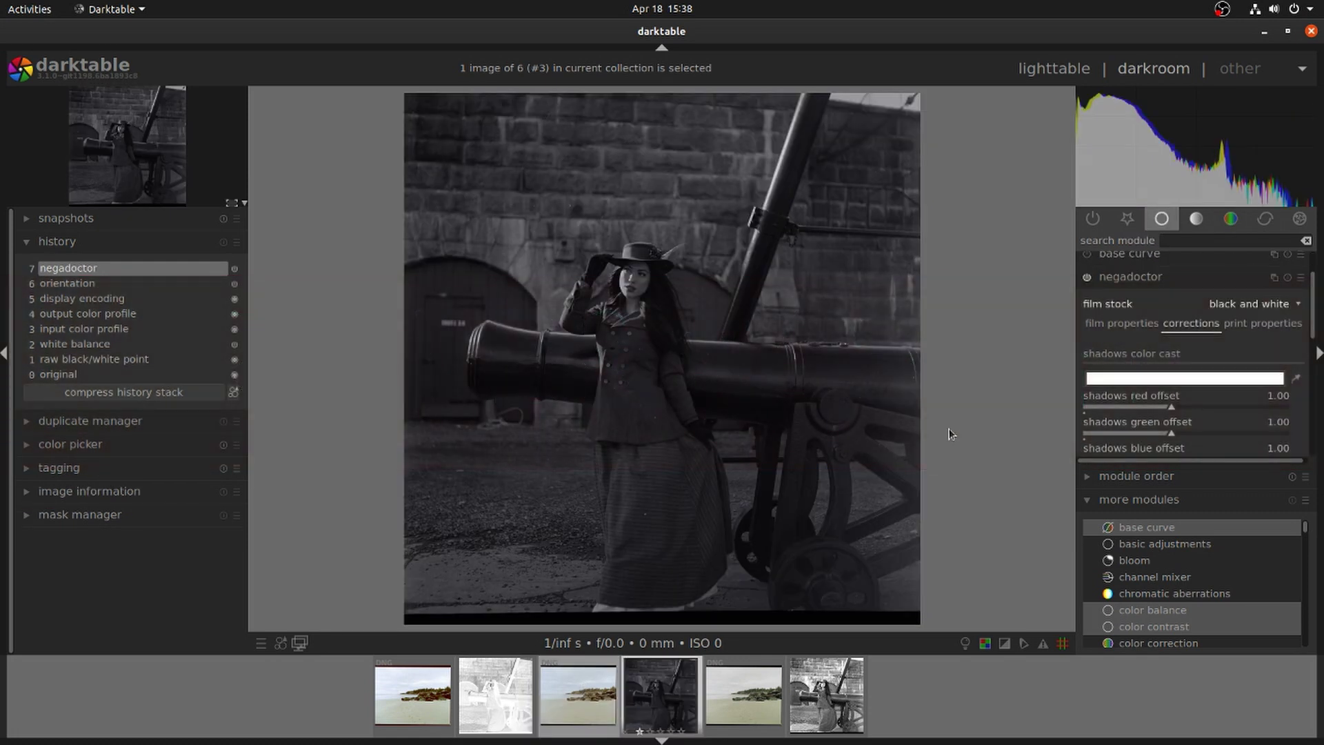
left_click(1121, 323)
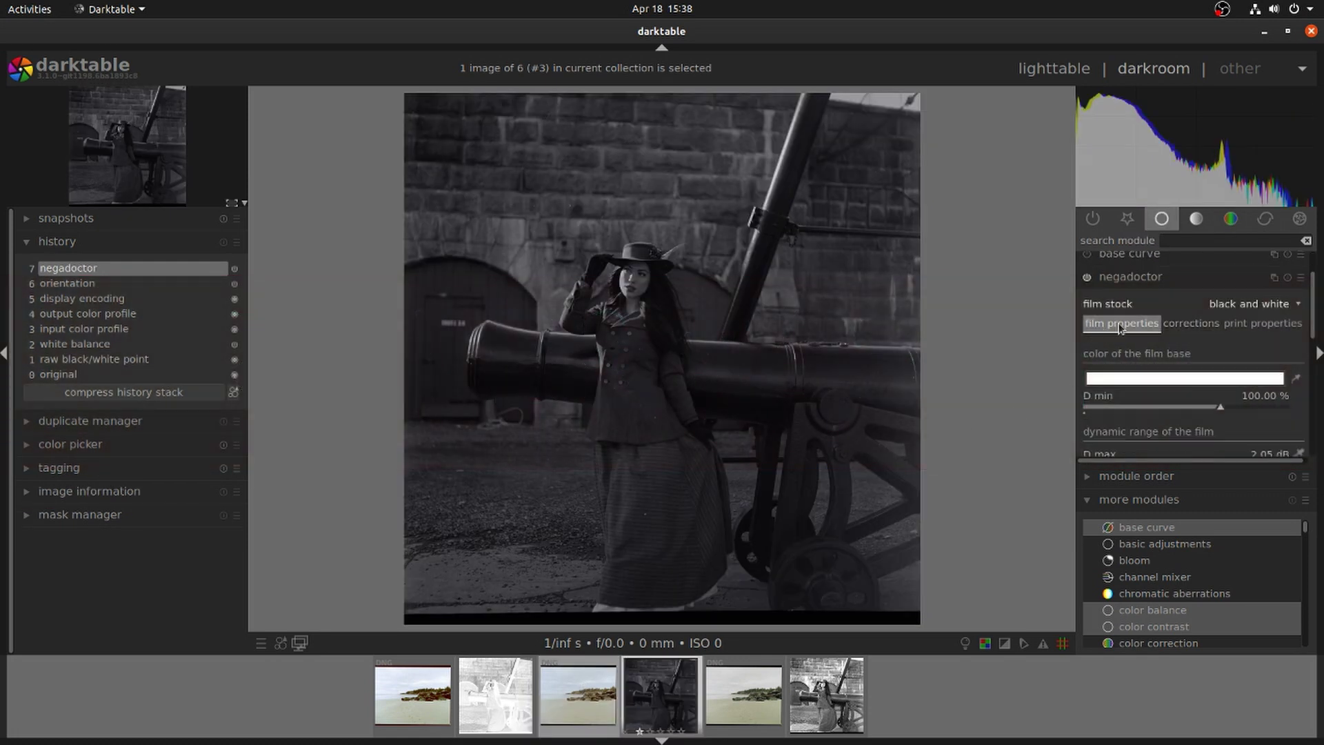
scroll(1319, 322, "down", 2)
scroll(774, 557, "up", 4)
left_click_drag(778, 555, 843, 329)
left_click(1296, 313)
left_click_drag(865, 599, 1060, 619)
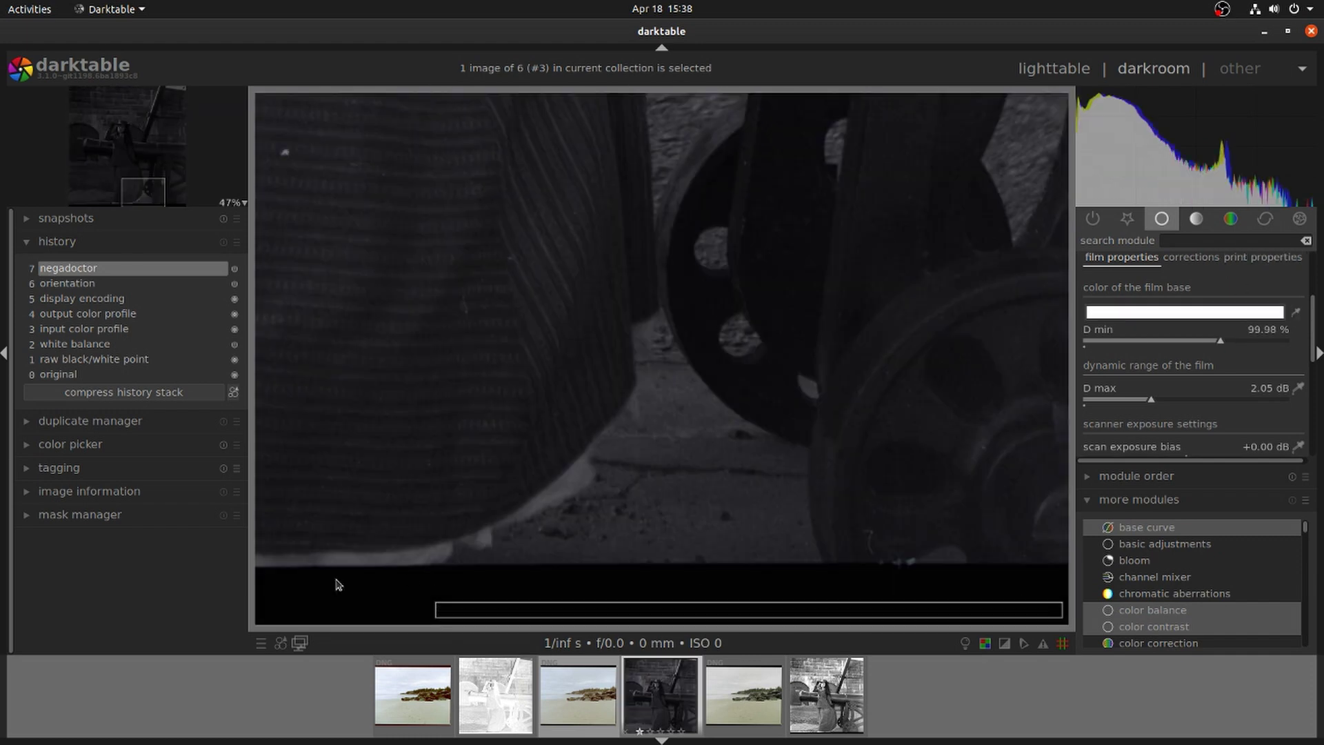
left_click_drag(273, 574, 1062, 619)
scroll(967, 379, "down", 2)
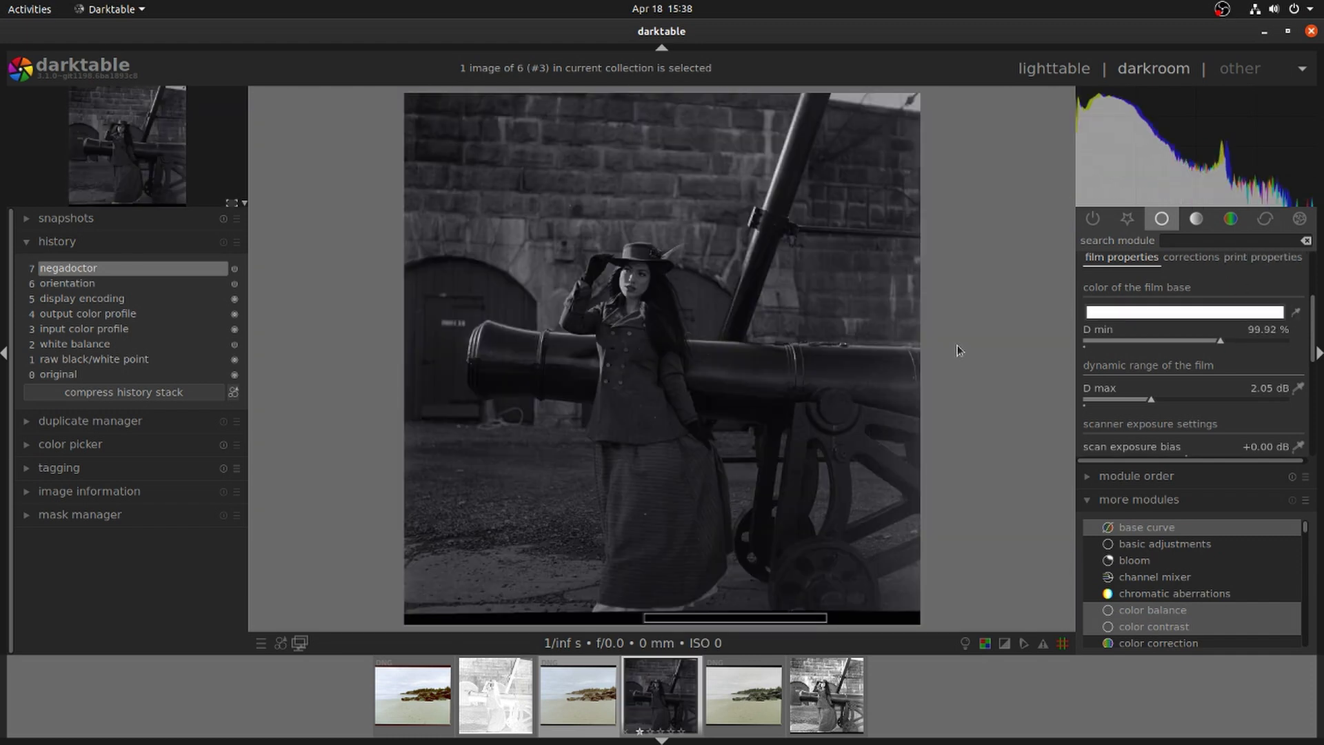
Set the portrait's D min to 122.99 % and D max to 1.40 dB.
left_click_drag(1222, 344, 1256, 353)
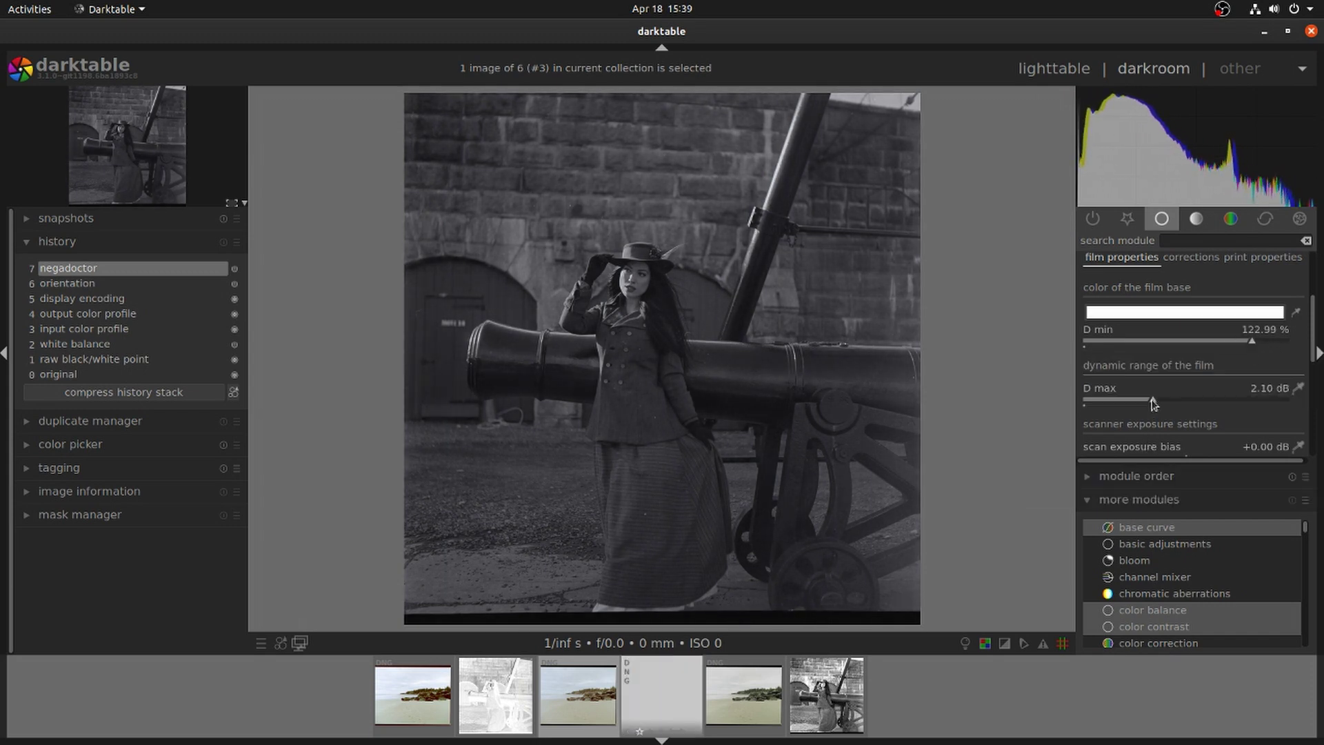
left_click(1130, 400)
left_click_drag(1130, 402, 1127, 400)
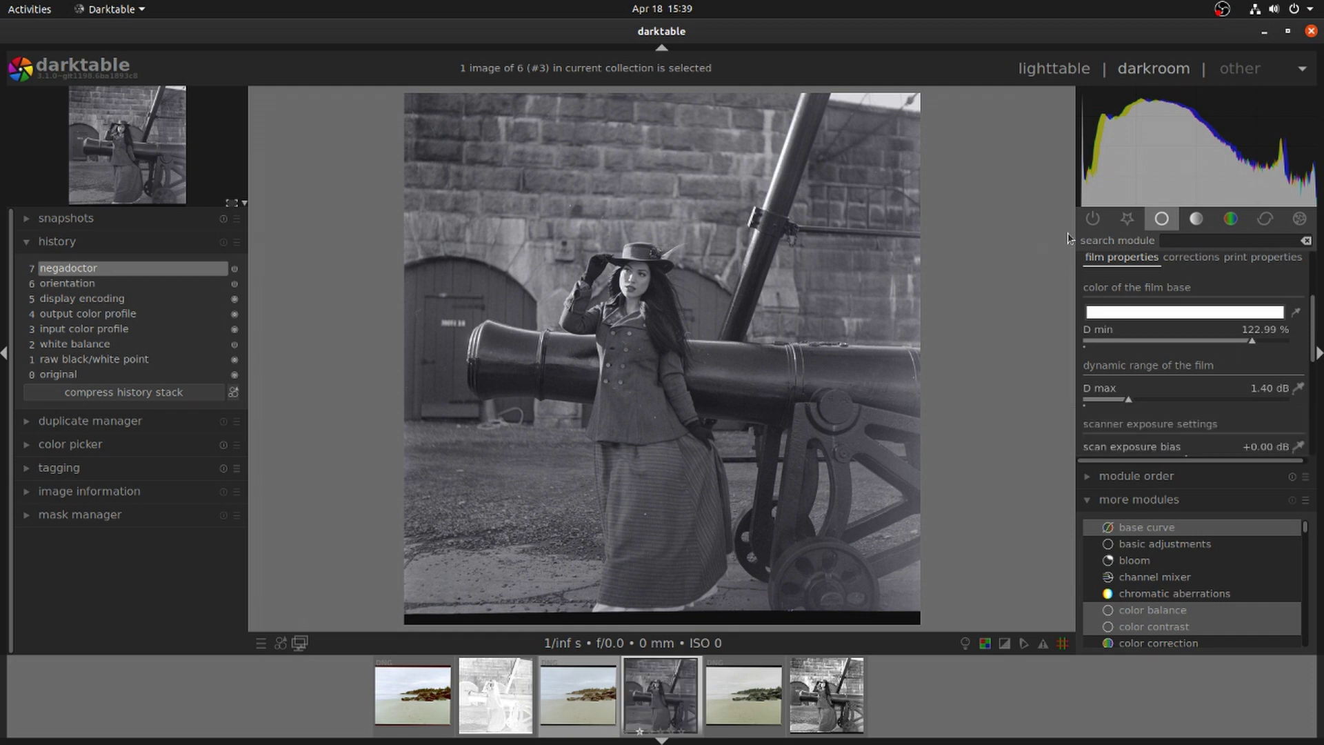
Fine-tune the portrait's D max to 1.37 dB and set the scan exposure bias to +0.02 dB.
left_click(1191, 256)
scroll(1302, 337, "down", 2)
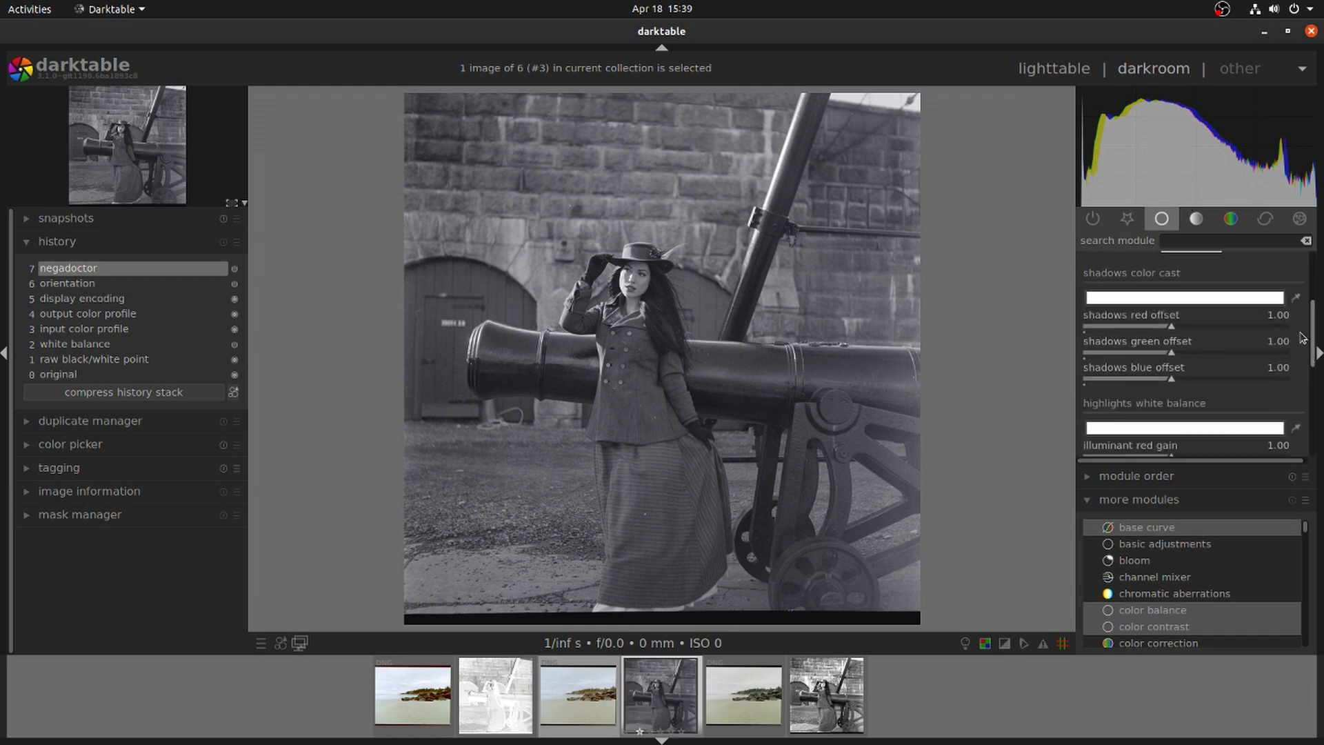
mouse_move(1131, 329)
left_mouse_down()
mouse_move(1173, 329)
mouse_move(1127, 323)
left_mouse_up()
scroll(1303, 334, "up", 2)
left_click(1265, 358)
left_click(1132, 358)
scroll(1314, 353, "down", 2)
scroll(1314, 352, "down", 2)
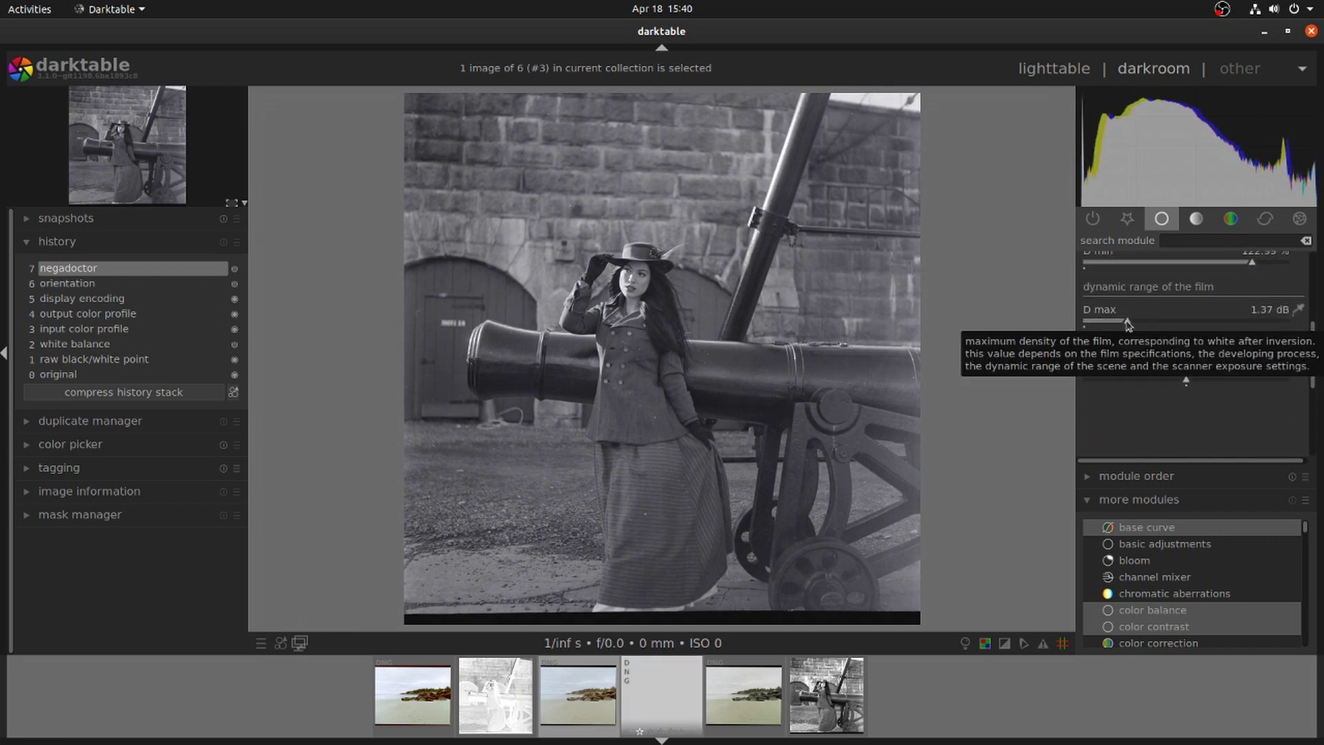
left_click(1185, 378)
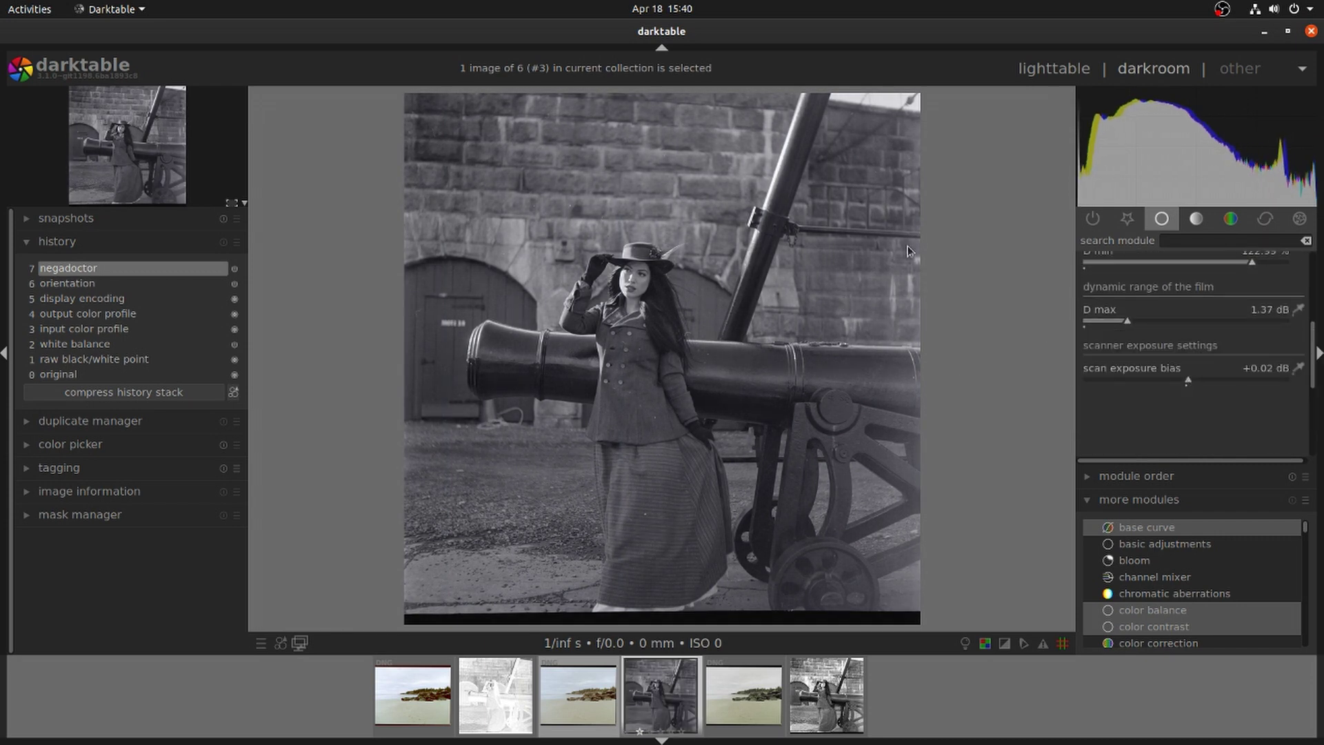
Set the portrait's contrast to 0.09 and brightness to 0.05 with contrast brightness saturation.
left_click_drag(1312, 345, 1312, 273)
left_click(1156, 287)
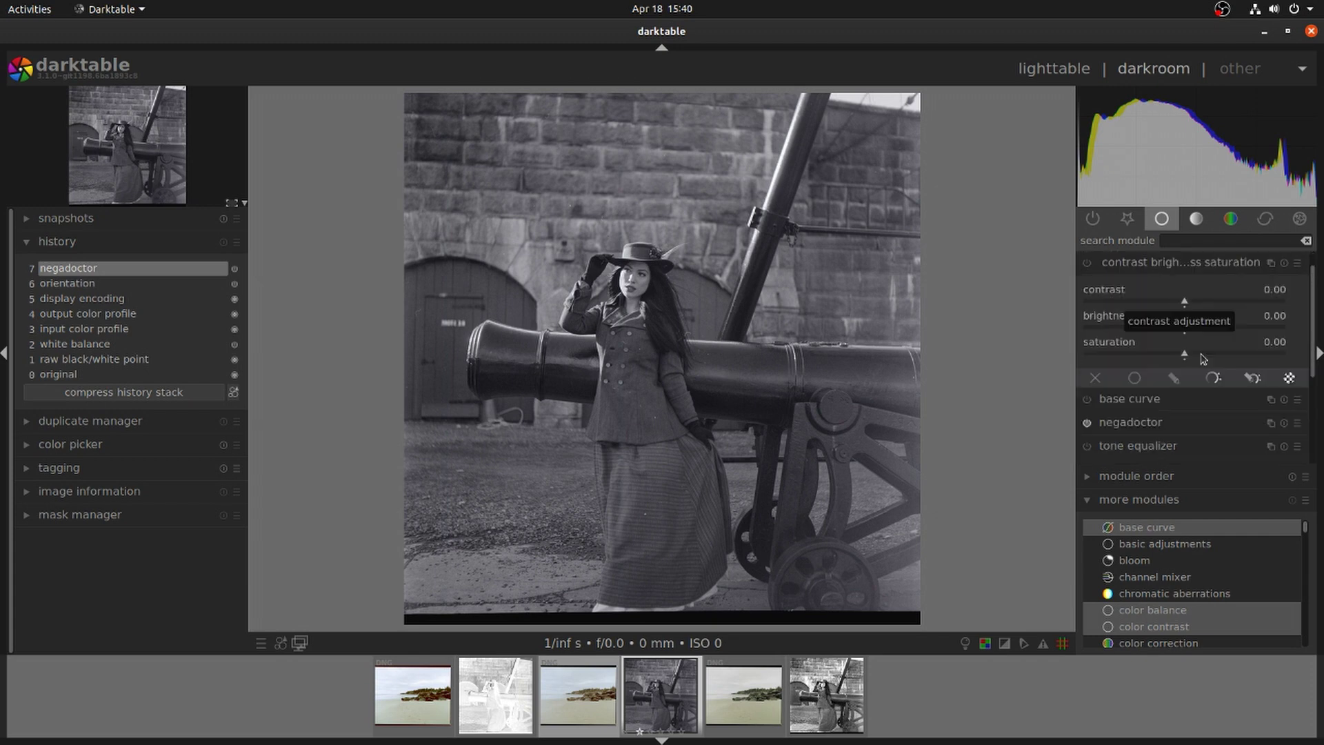
left_click_drag(1185, 302, 1193, 303)
left_click(1189, 329)
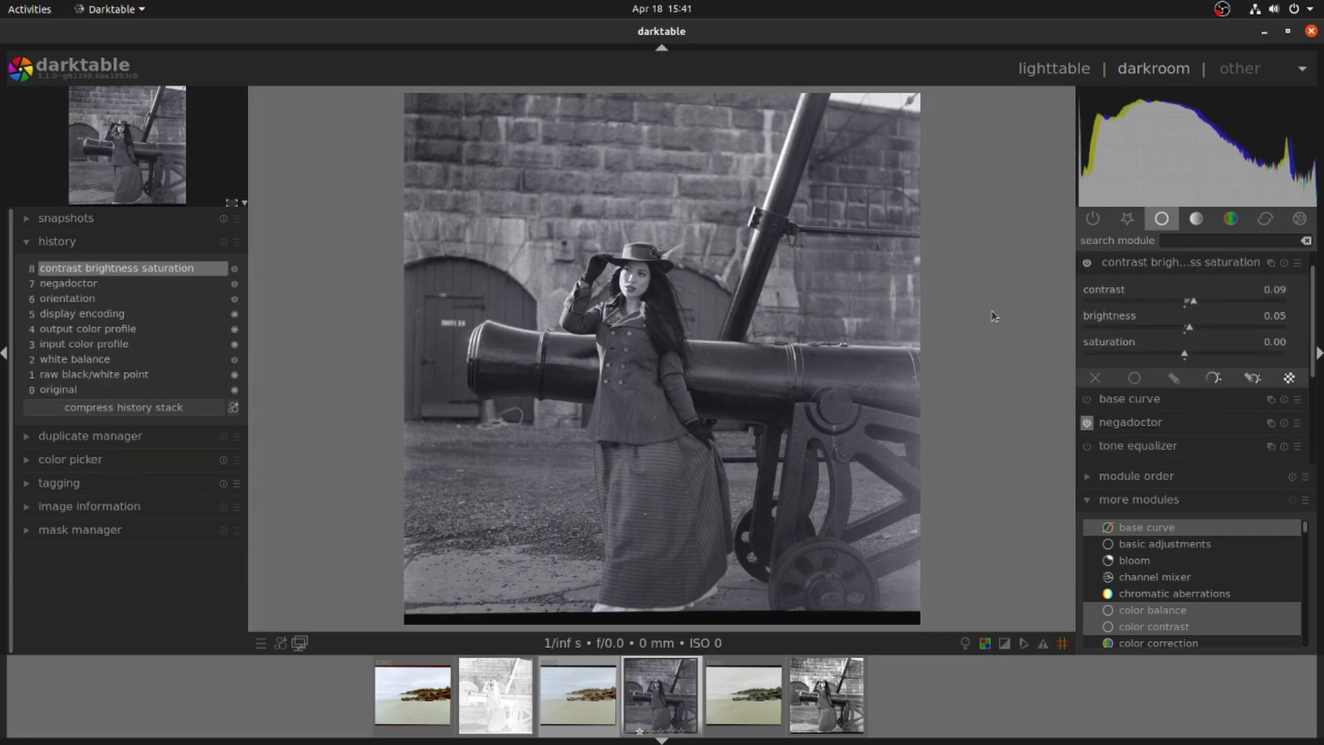
Show the over- and underexposure indication on the cannon portrait and examine it for clipped areas.
scroll(694, 320, "up", 3)
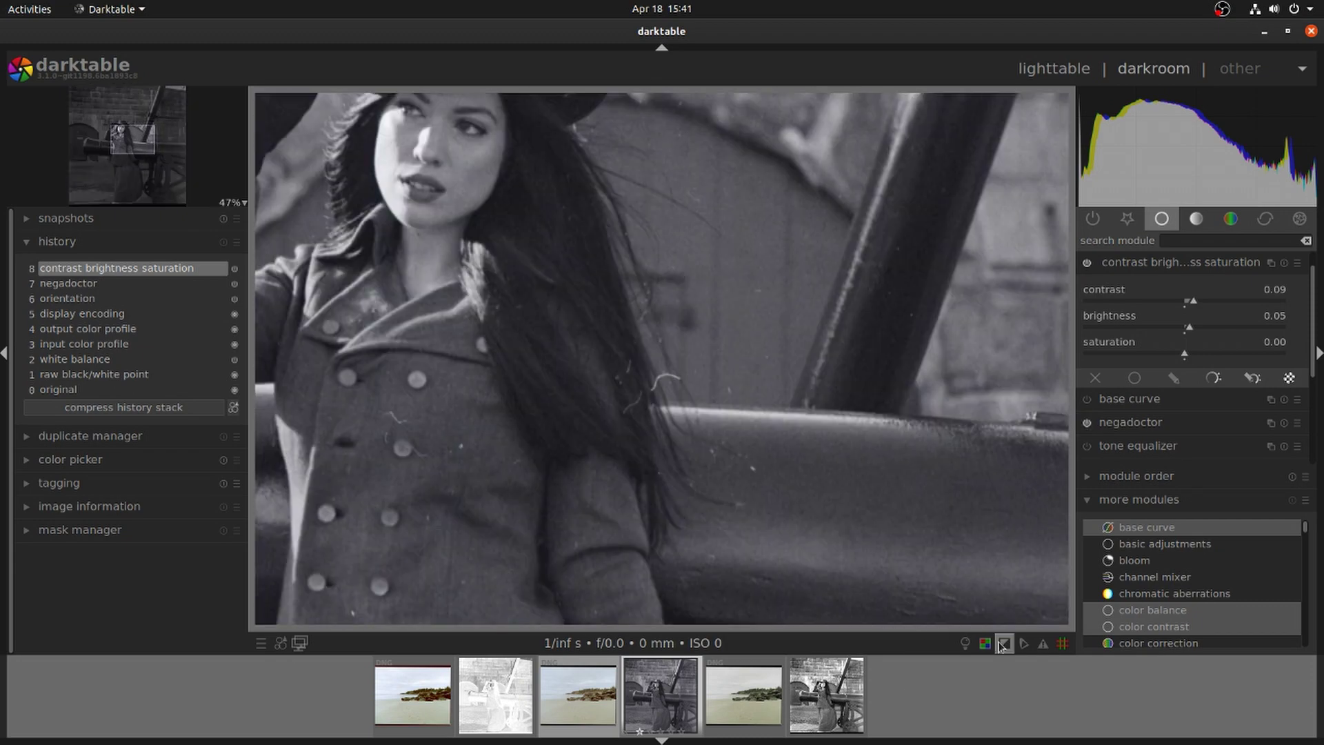
left_click(1004, 643)
scroll(814, 396, "down", 3)
scroll(664, 302, "up", 2)
scroll(664, 303, "down", 2)
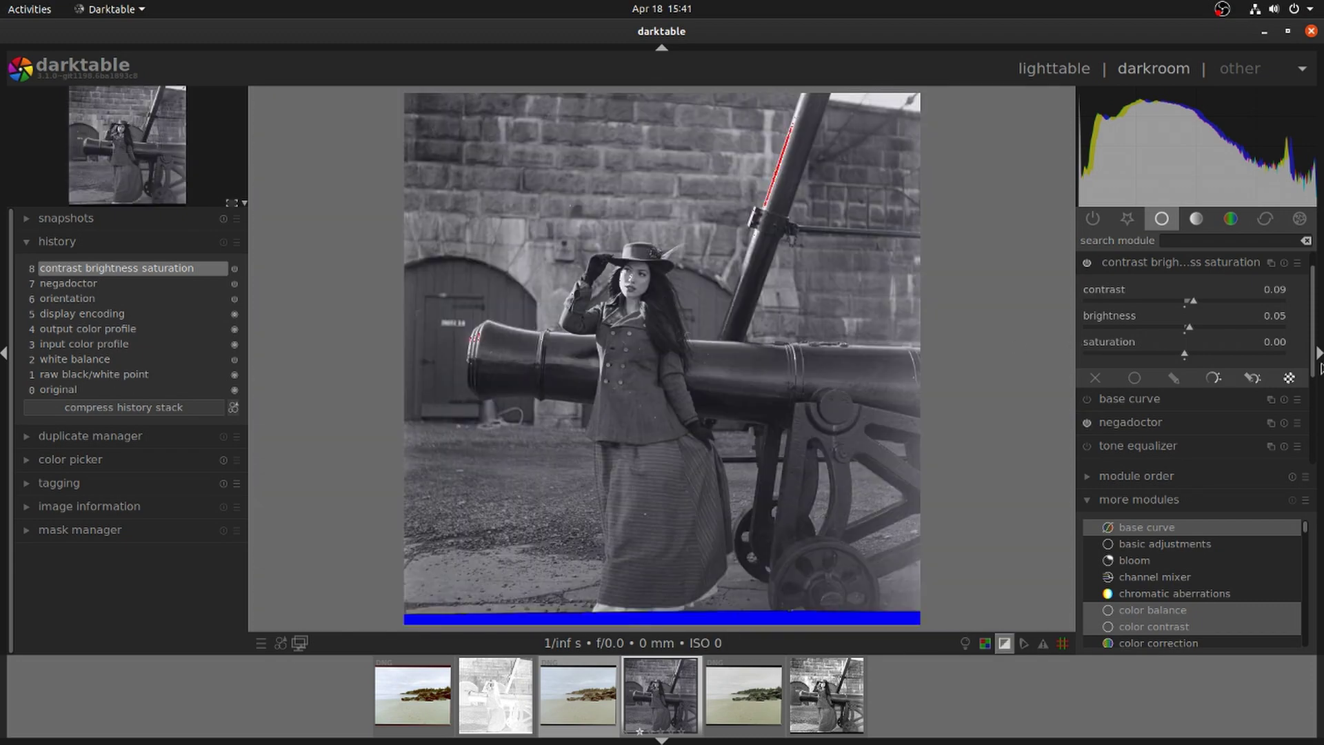
Set the cannon portrait's exposure correction to about 0.06 EV and turn off the clipping indication.
scroll(1319, 367, "down", 3)
left_click(1117, 362)
left_click(1185, 322)
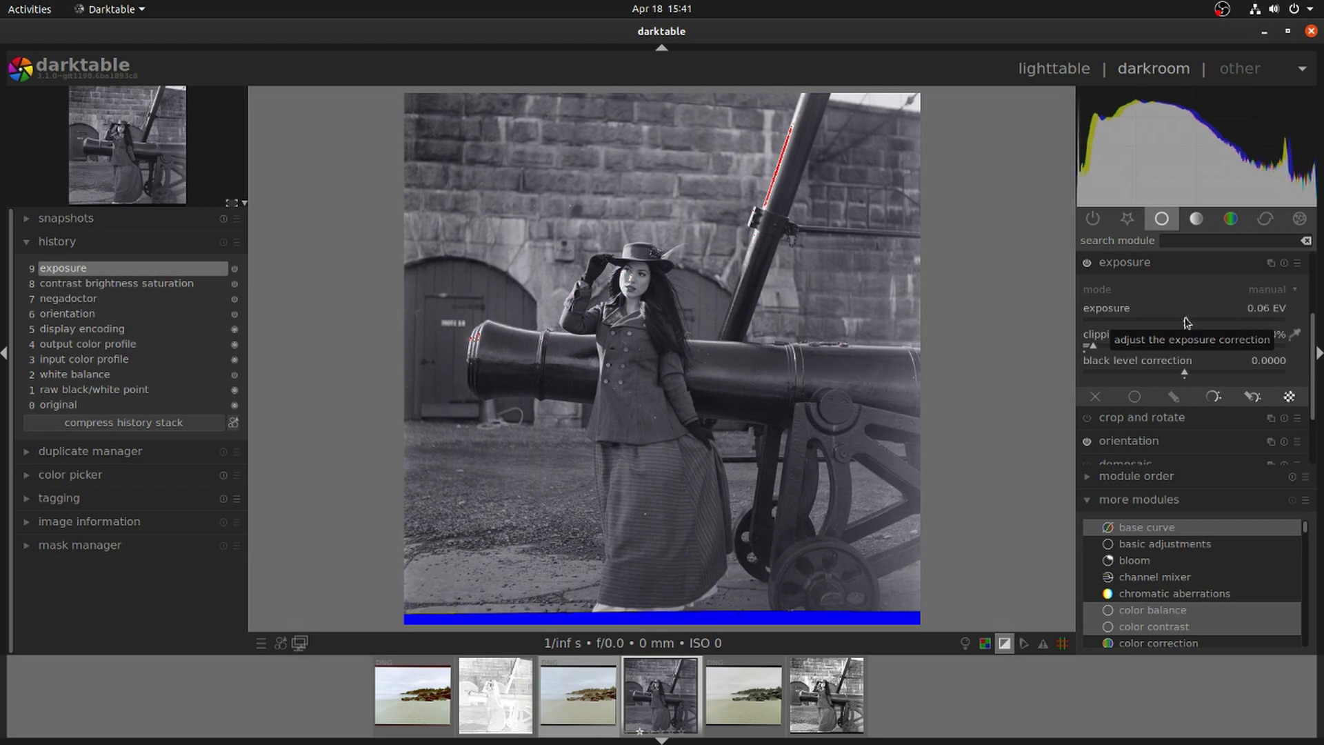
left_click_drag(1186, 322, 1185, 322)
left_click(1005, 643)
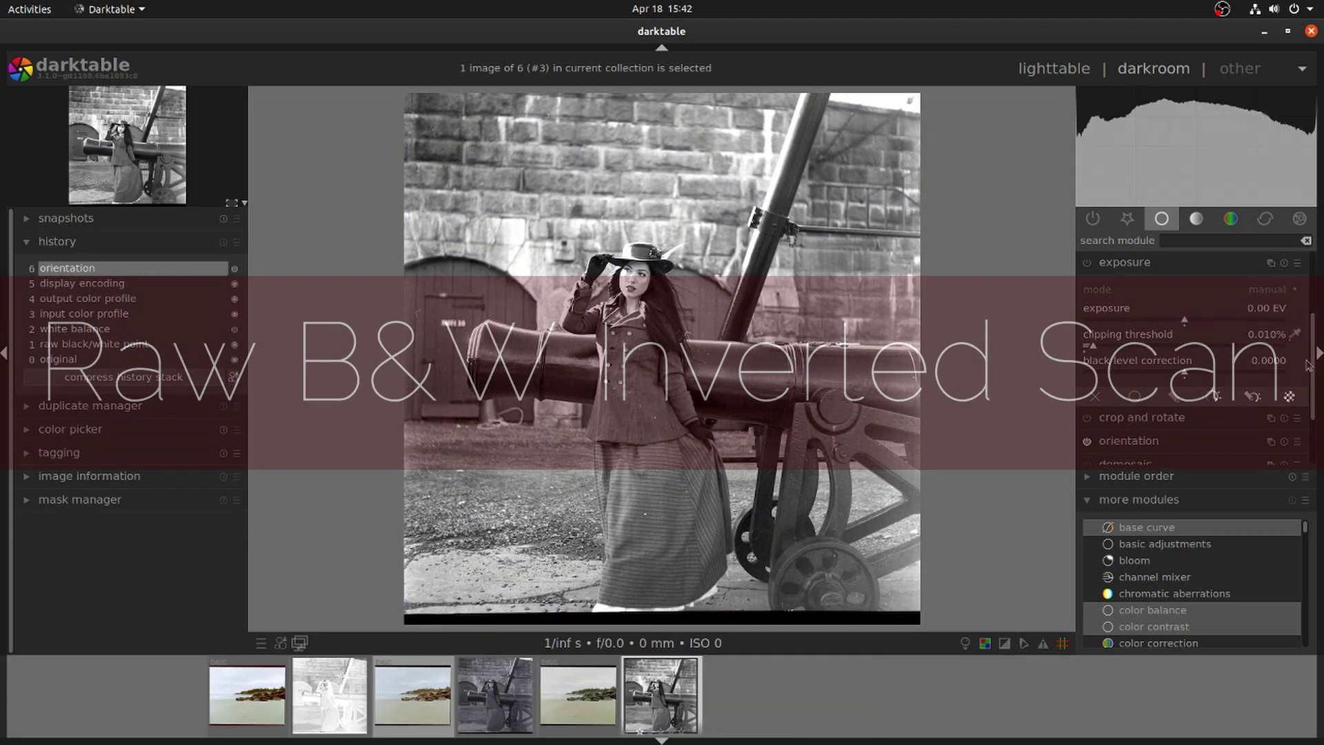
Set the high-contrast positive portrait scan's exposure to 0.08 EV and check it with the clipping indication.
scroll(1185, 400, "up", 3)
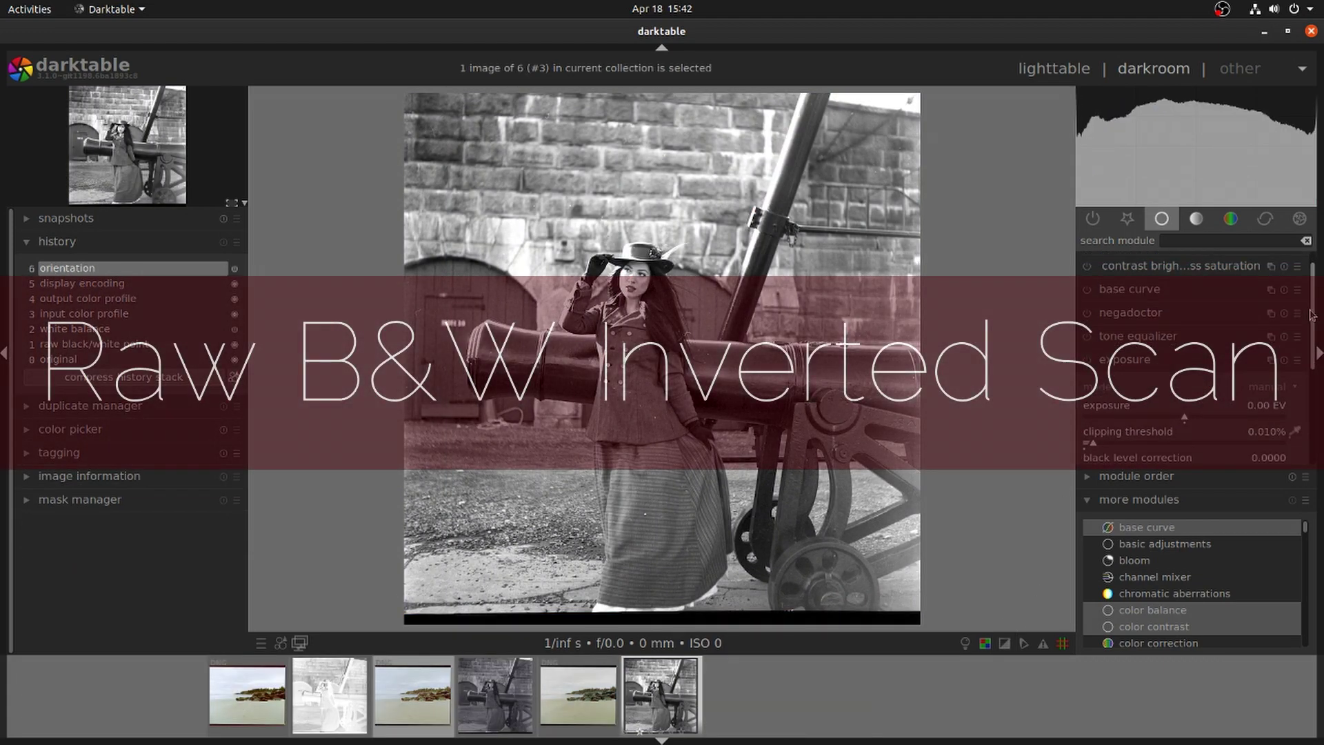
scroll(1185, 400, "down", 1)
scroll(1184, 387, "up", 4)
left_click(1004, 642)
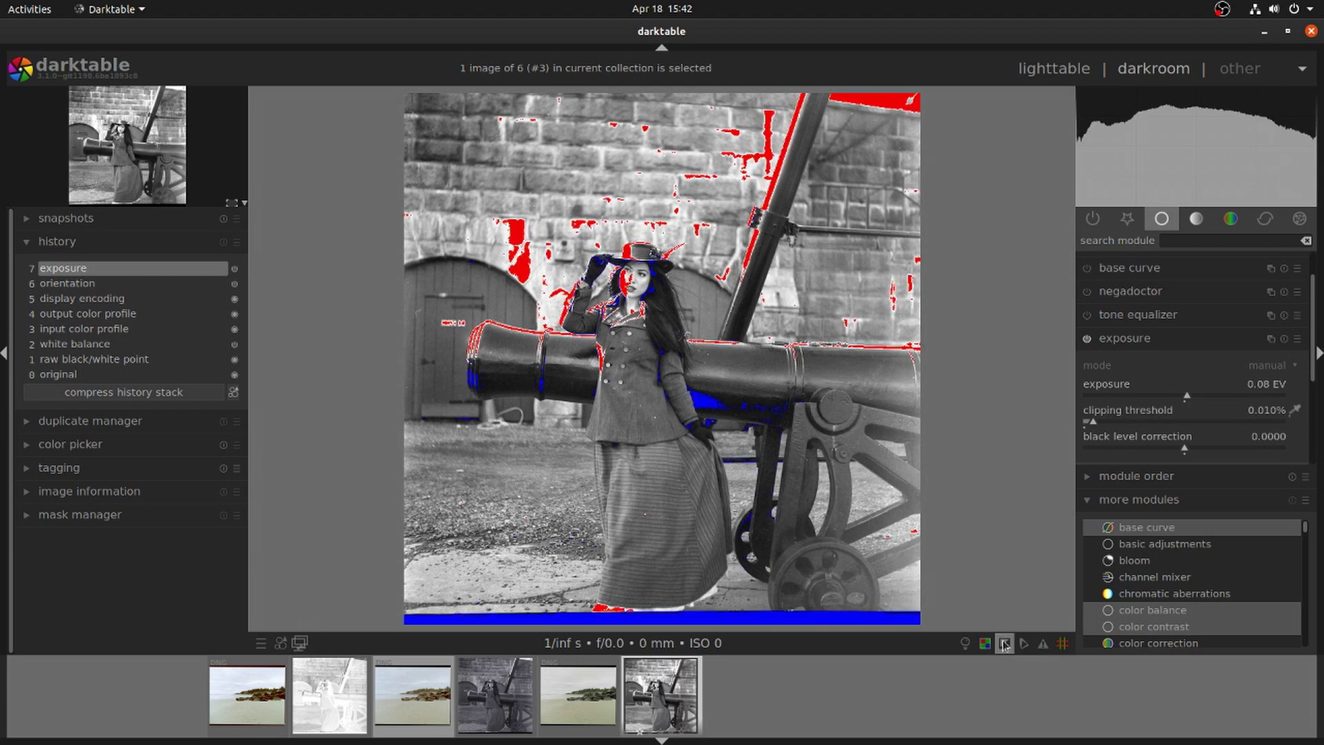
left_click(1004, 644)
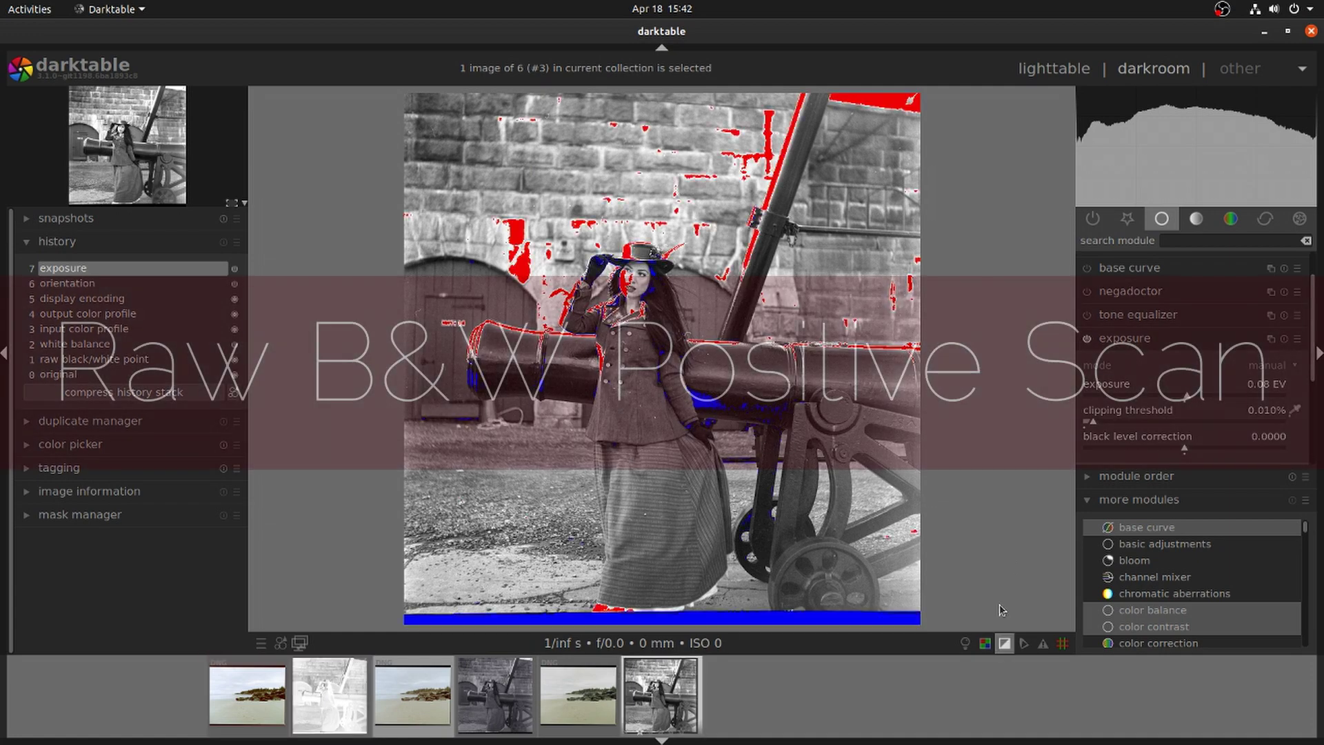
left_click(1004, 643)
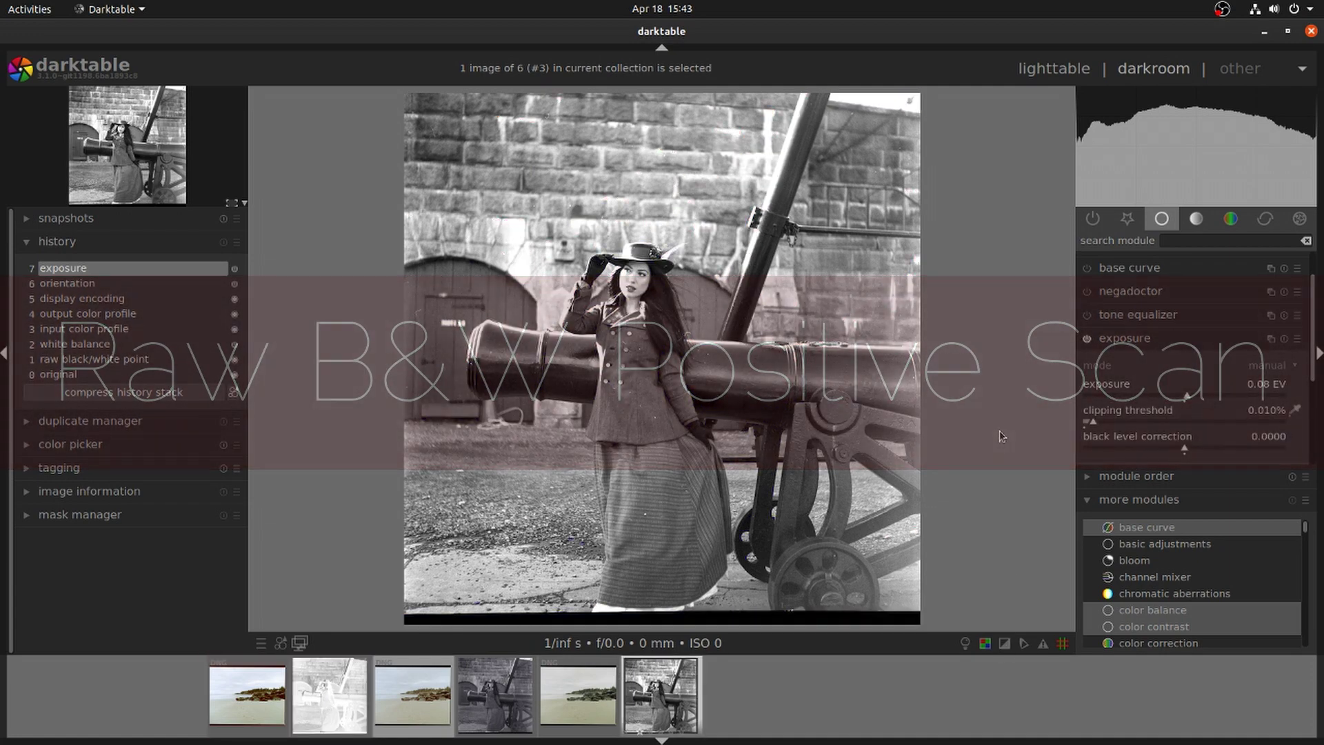
Open the negative cannon portrait scan and enable negadoctor with the film stock set to black and white.
left_click(329, 699)
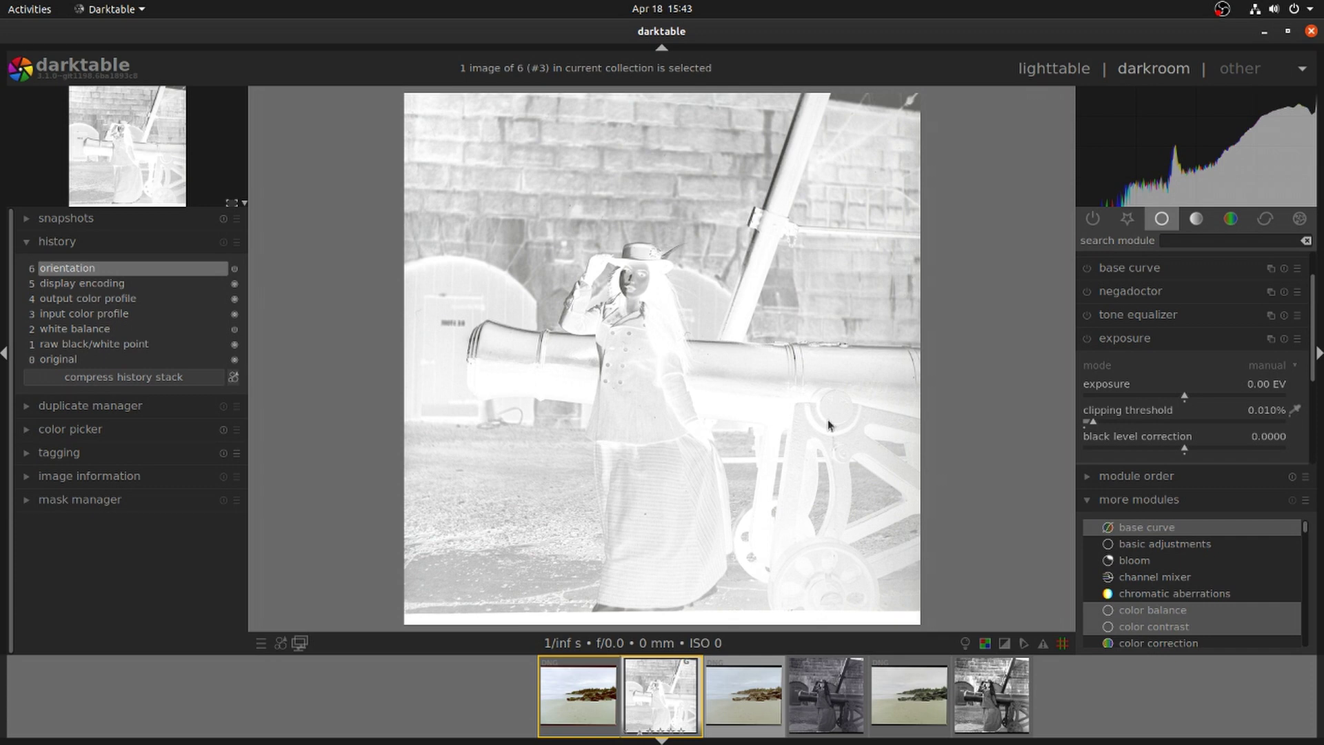
scroll(1304, 339, "down", 1)
left_click(1135, 261)
left_click(1272, 288)
left_click(1269, 277)
Sample the film base color from the unexposed strip along the lower edge of the cannon portrait.
scroll(1316, 356, "down", 2)
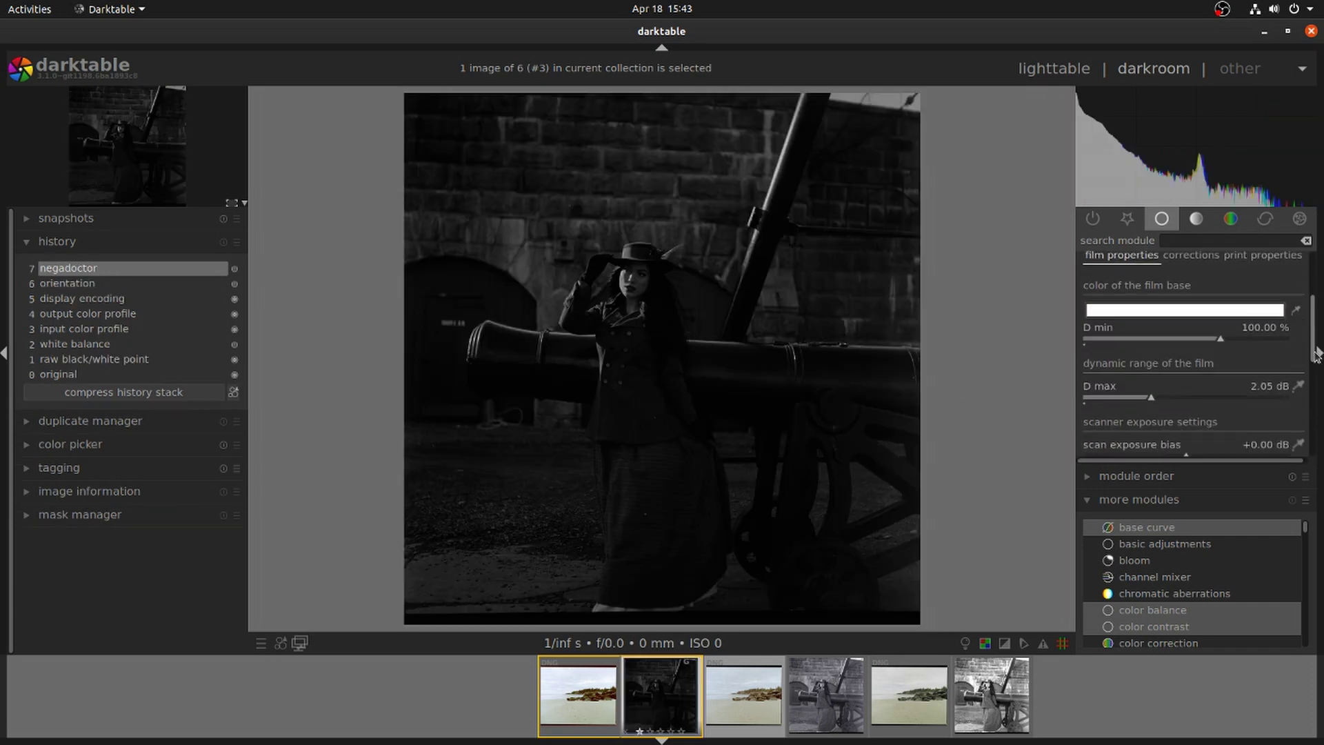
scroll(763, 476, "up", 2)
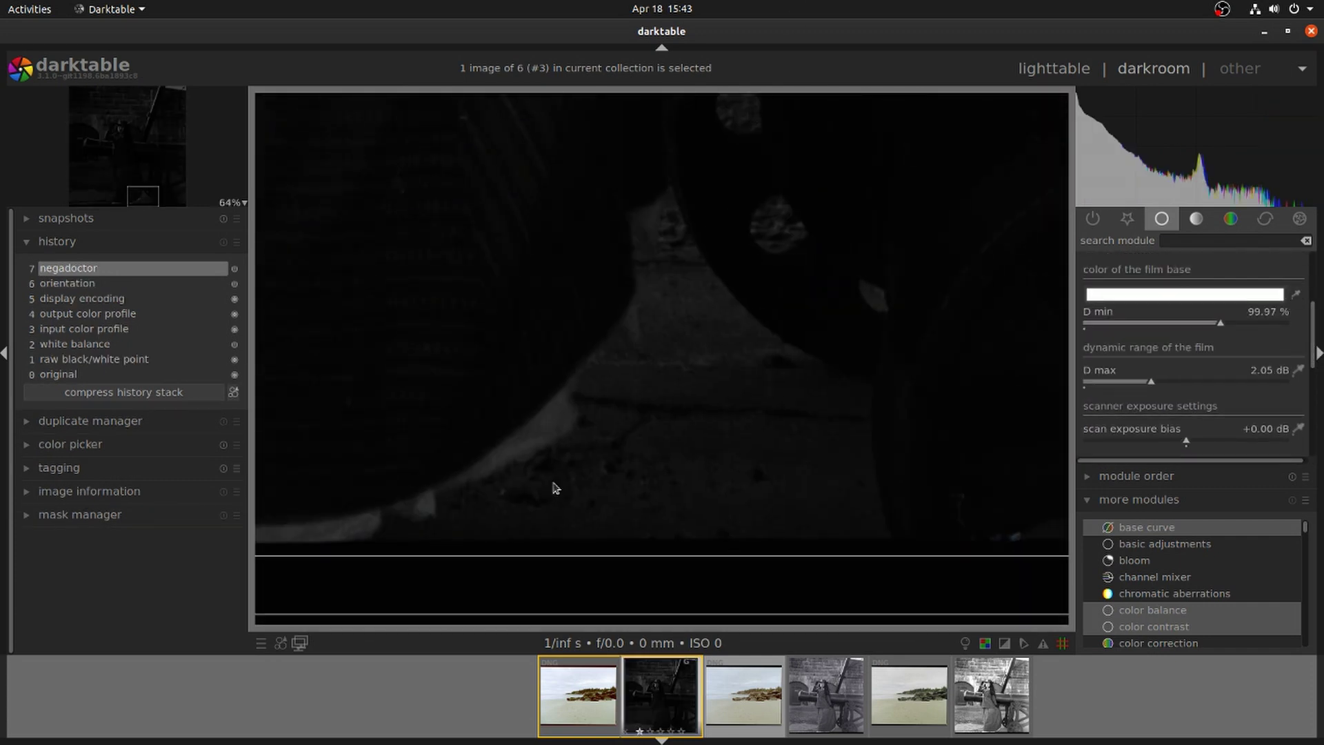
key("alt+3")
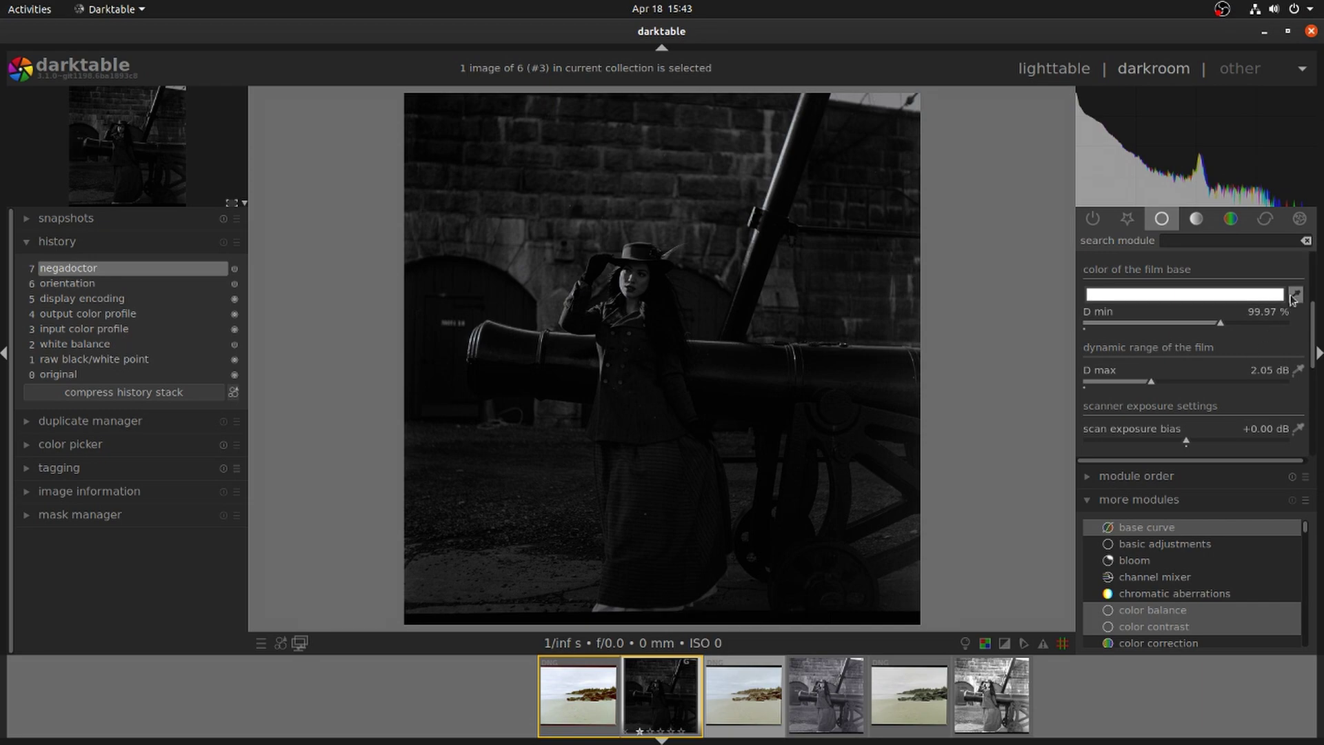
Set D max to 0.58 dB, D min to 108.82 % and scan exposure bias to +0.01 dB, with clipping indicated.
left_click_drag(1151, 381, 1099, 384)
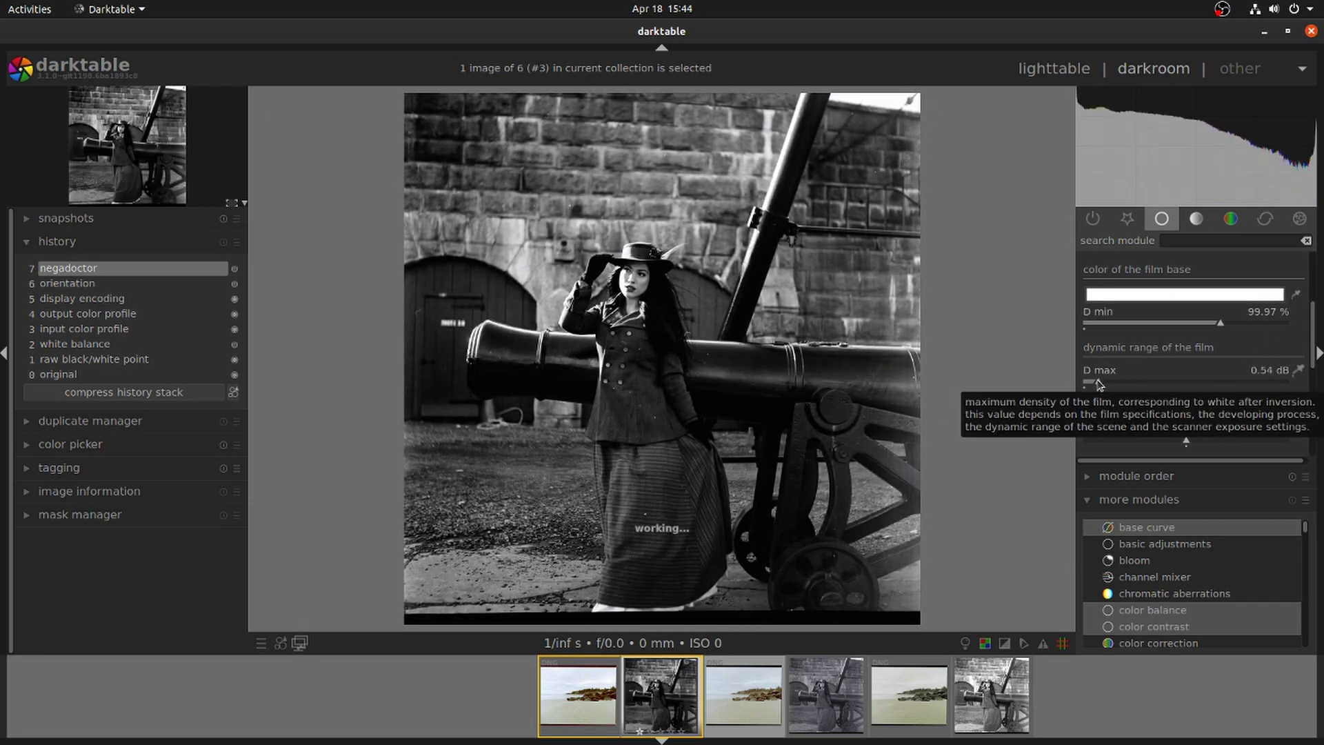
left_click_drag(1204, 324, 1232, 327)
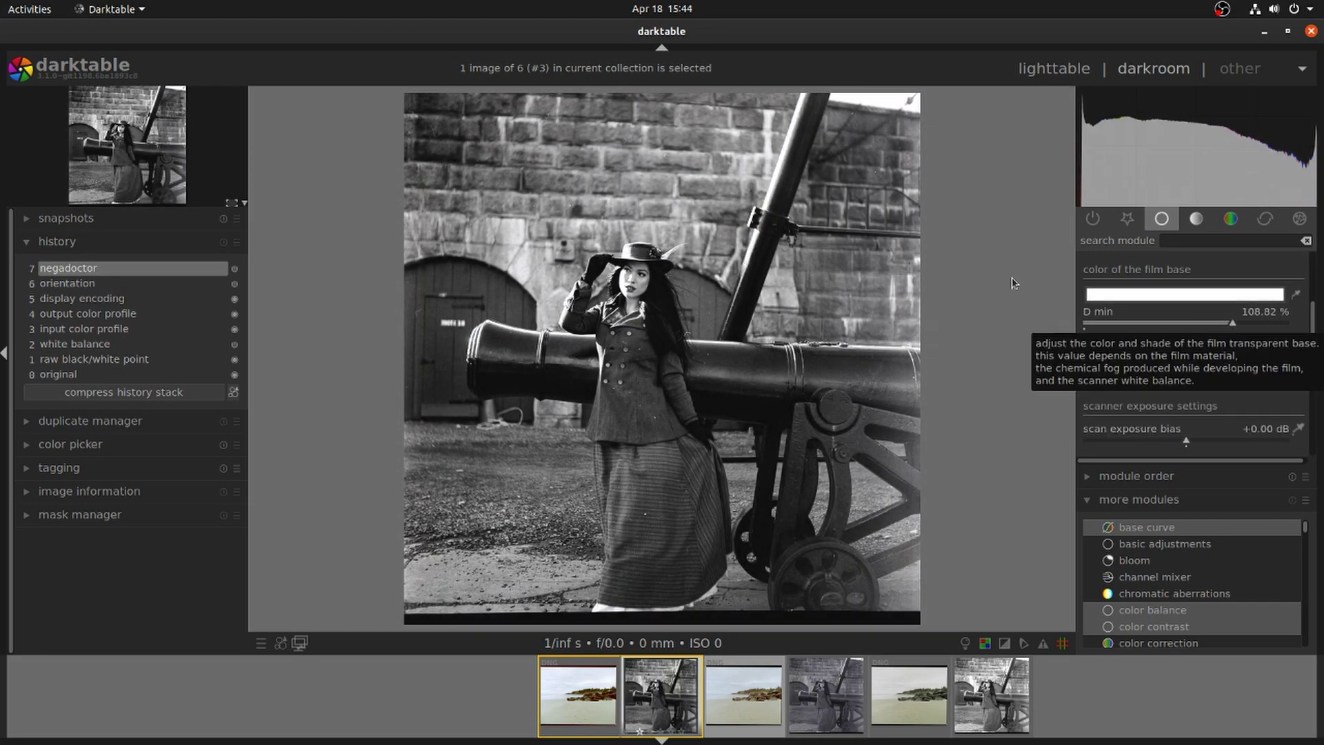
left_click(1004, 643)
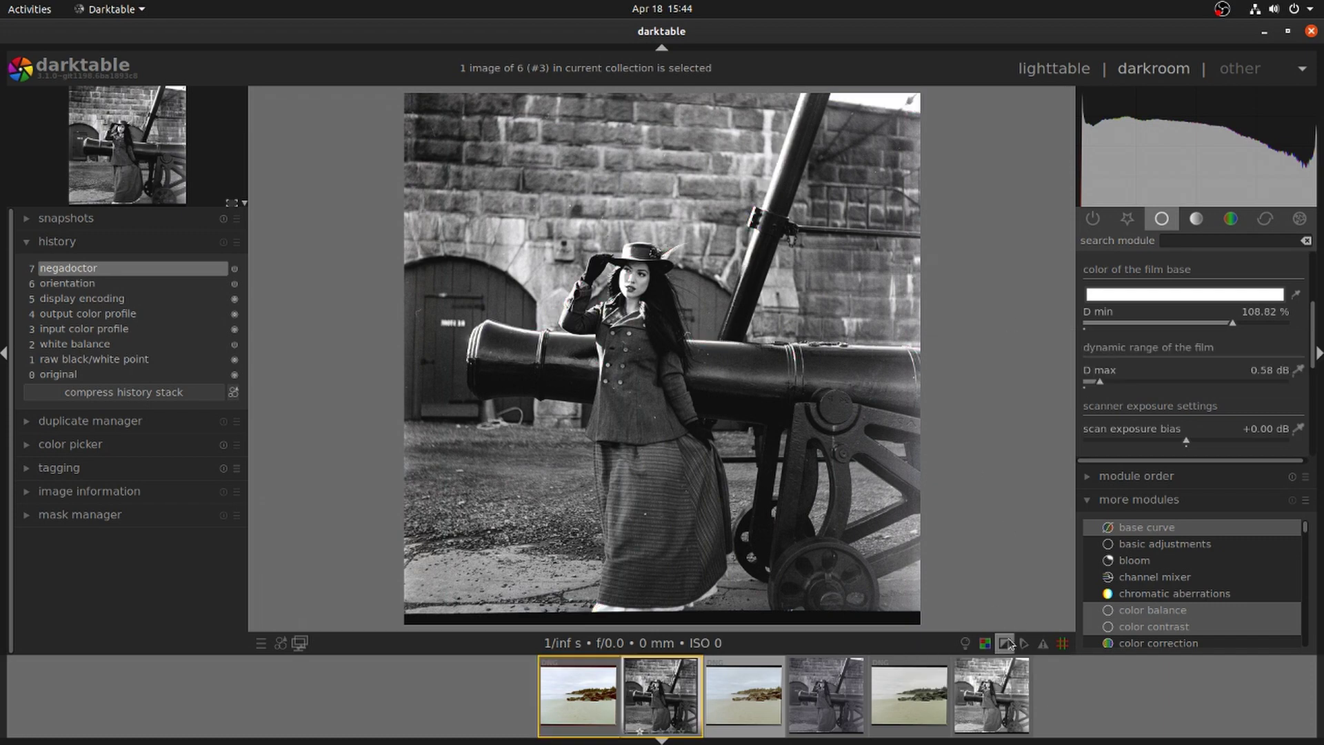
left_click(1184, 439)
left_click(1185, 439)
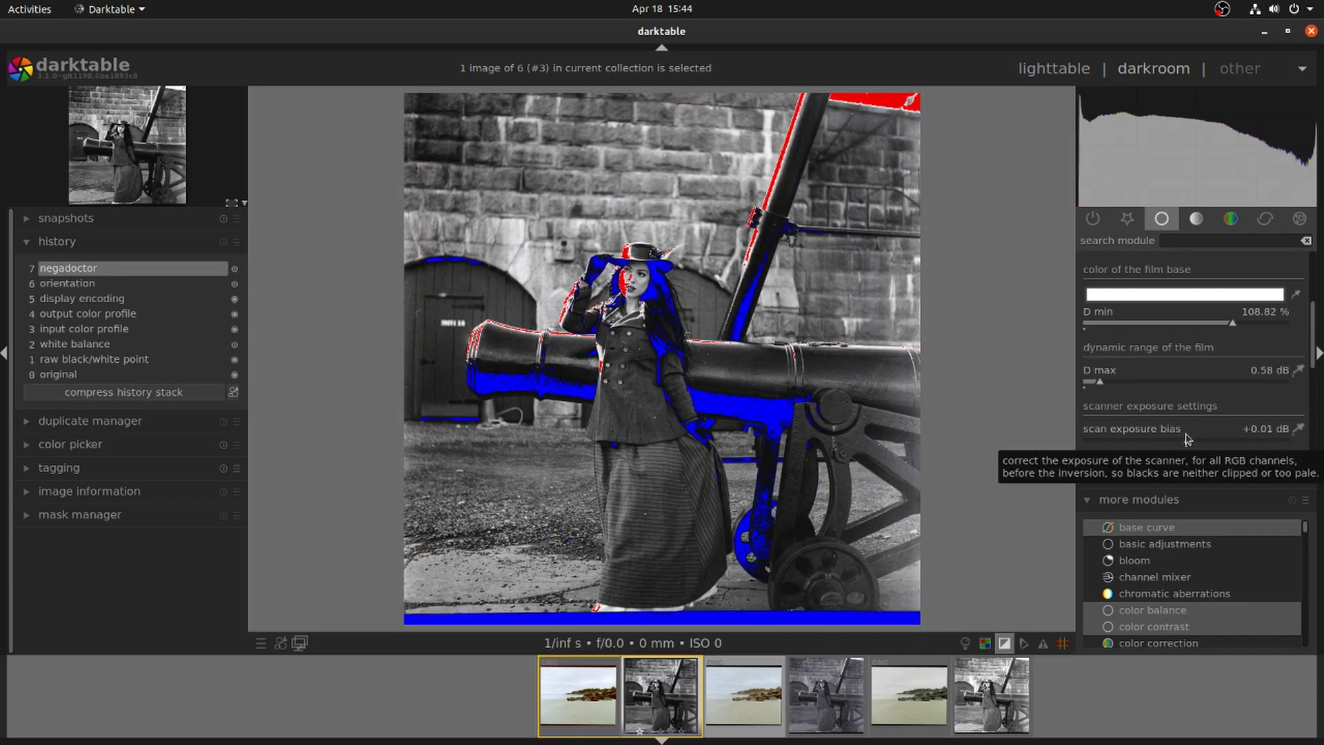
Apply an exposure correction of 0.02 EV to the converted negative portrait.
left_click_drag(1314, 325, 1313, 389)
left_click(1151, 316)
left_click(1179, 322)
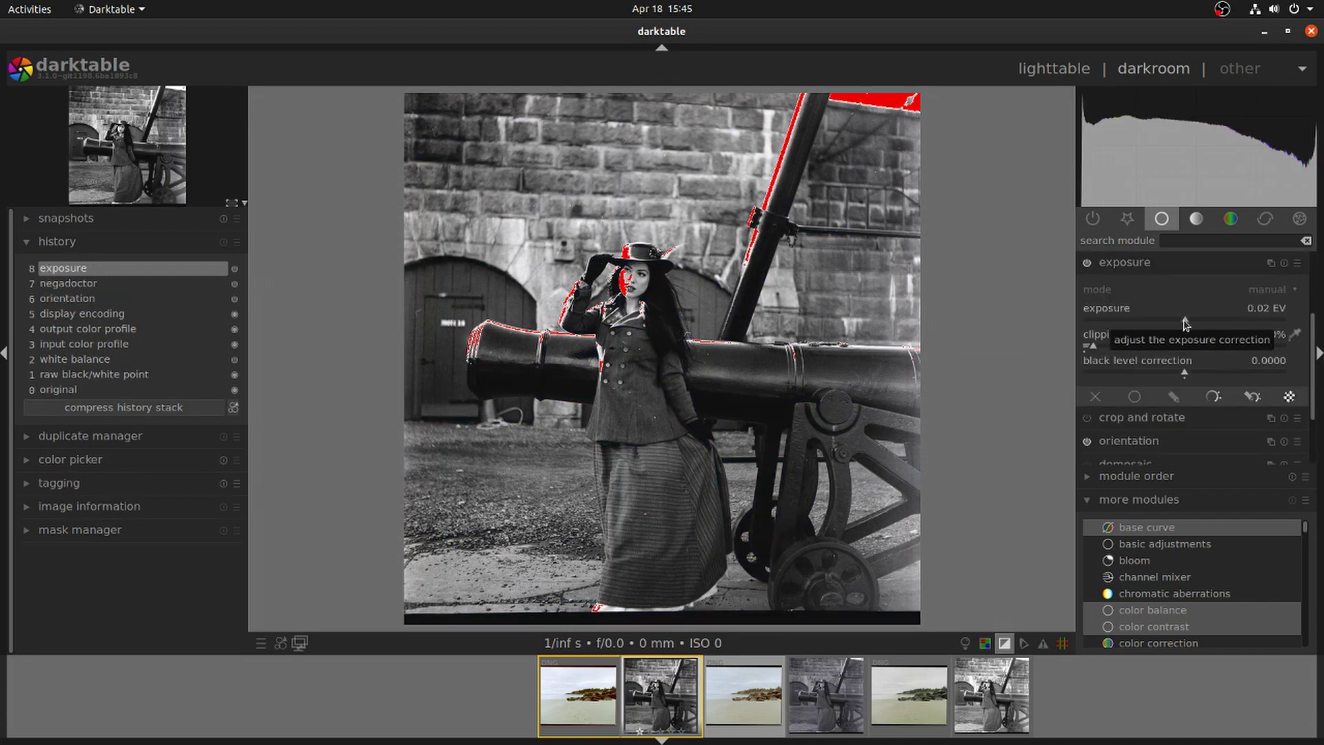
Restrict the exposure correction with a drawn path mask around the clipped highlight on the woman's cheek.
left_click(1173, 397)
scroll(1294, 386, "down", 3)
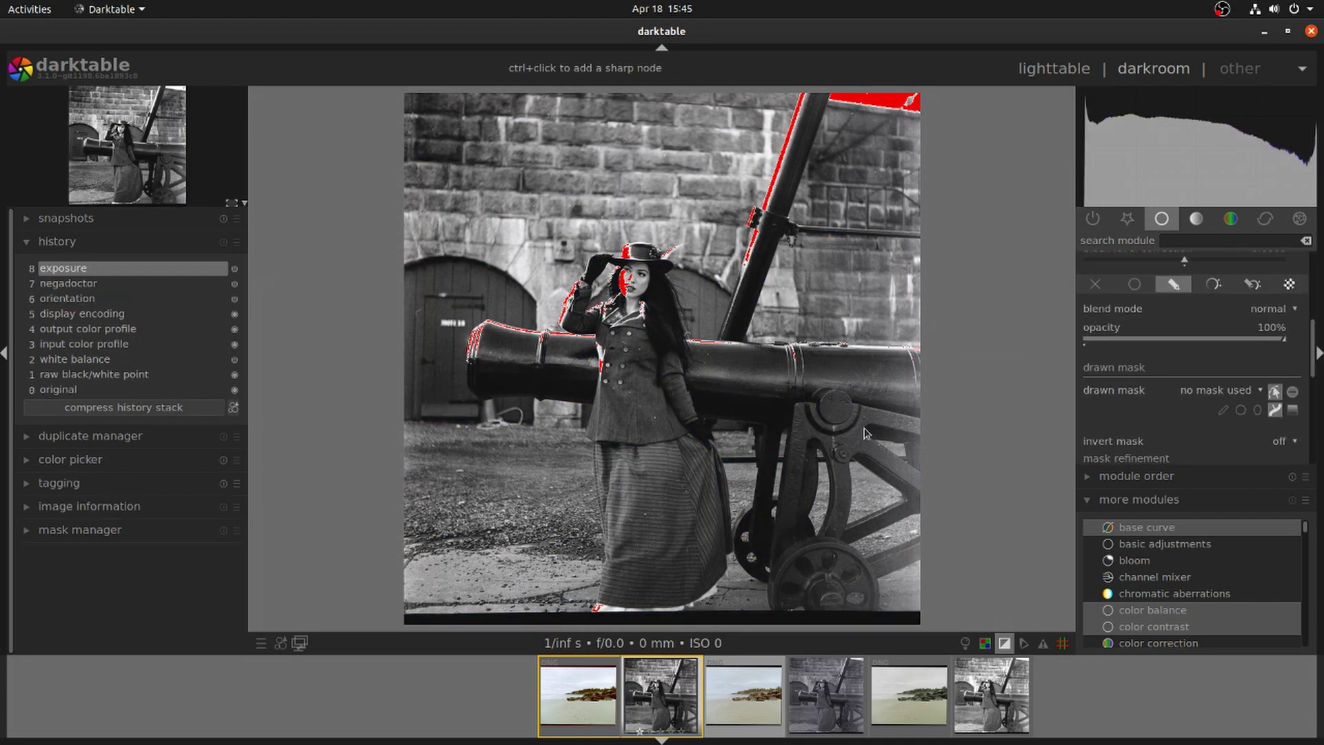
scroll(588, 195, "up", 3)
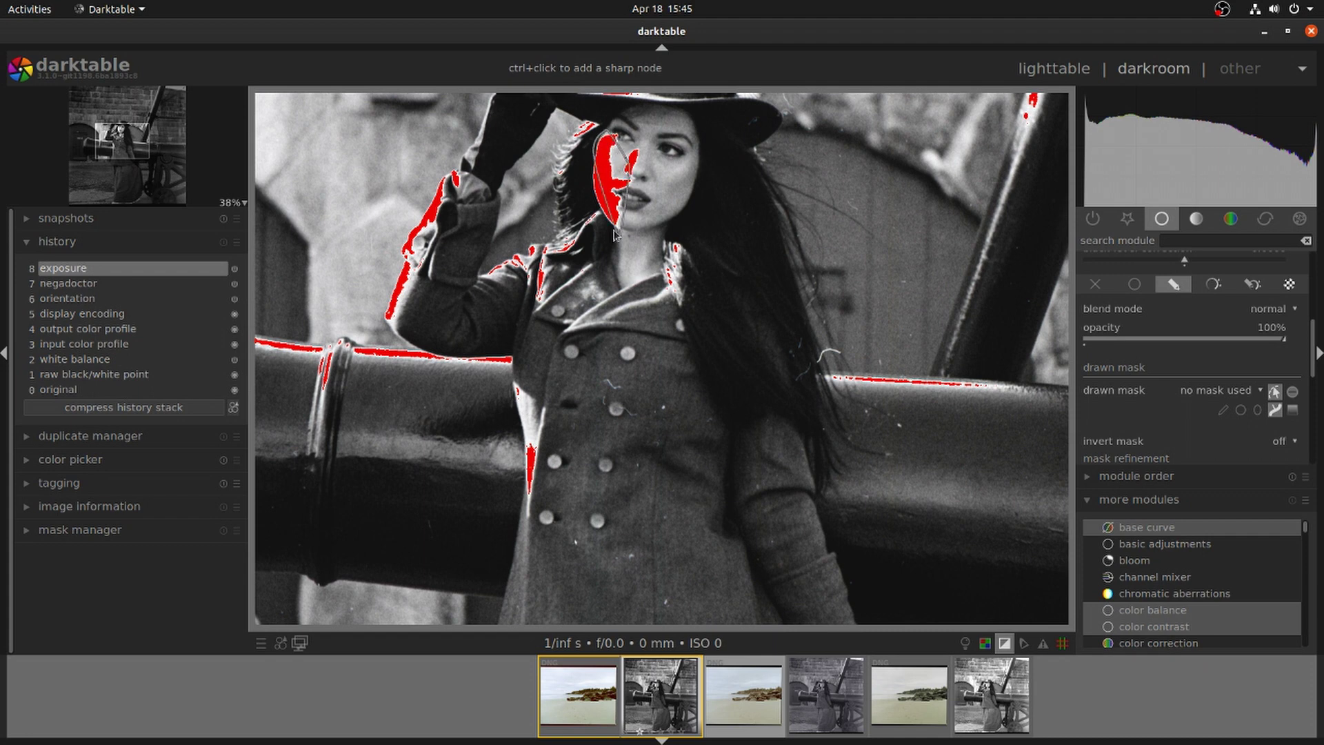
right_click(592, 183)
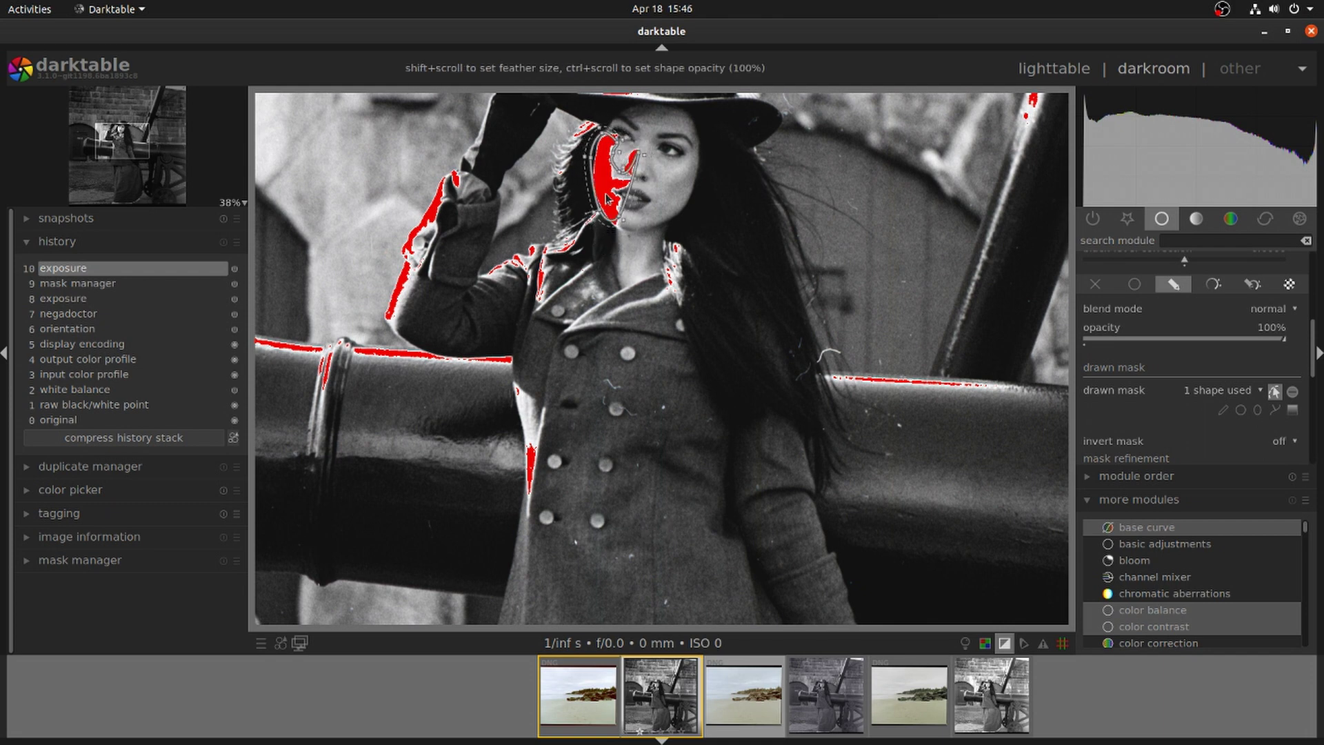
Set the masked cheek's exposure to 1.05 EV and the mask's feathering radius to 128.1, and turn off the clipping indication.
scroll(1200, 325, "up", 4)
left_click_drag(1179, 337, 1218, 337)
scroll(1216, 339, "down", 8)
left_click_drag(1153, 391, 1187, 391)
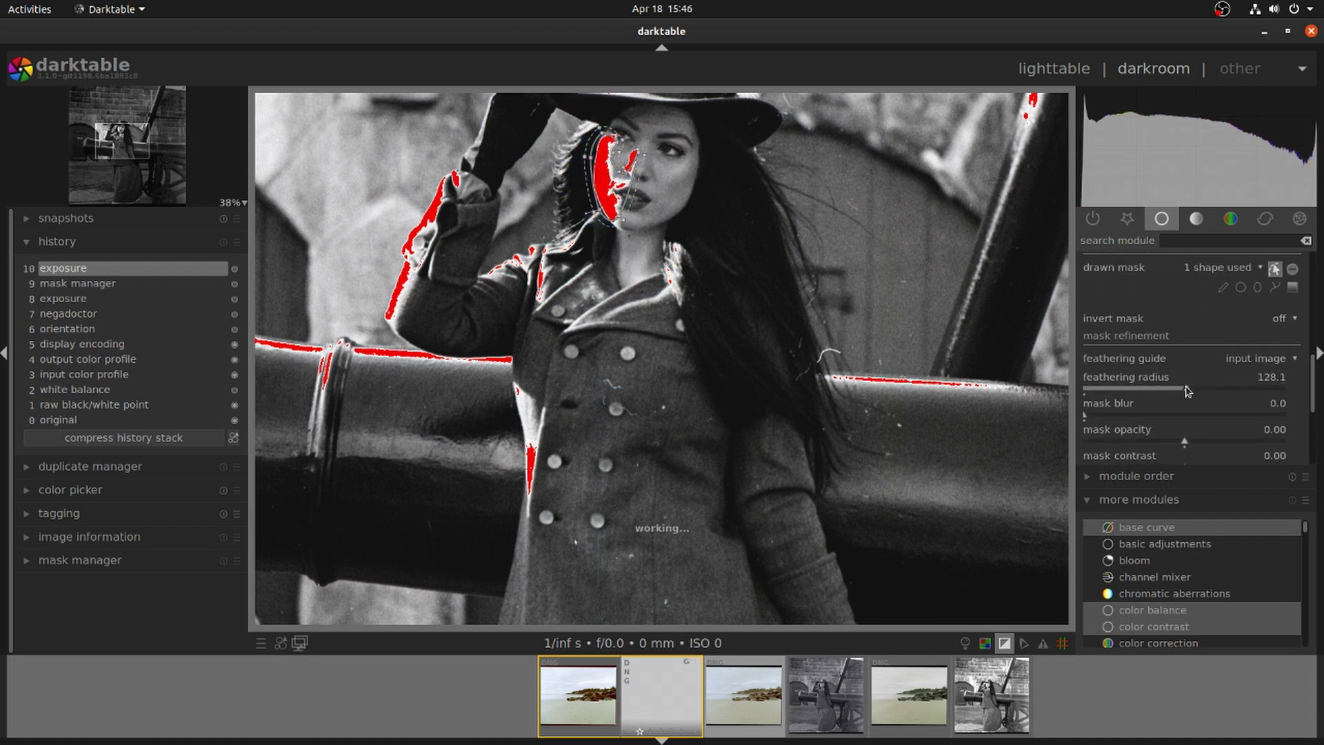
left_click(1004, 644)
scroll(1210, 324, "up", 6)
left_click_drag(1217, 301, 1220, 300)
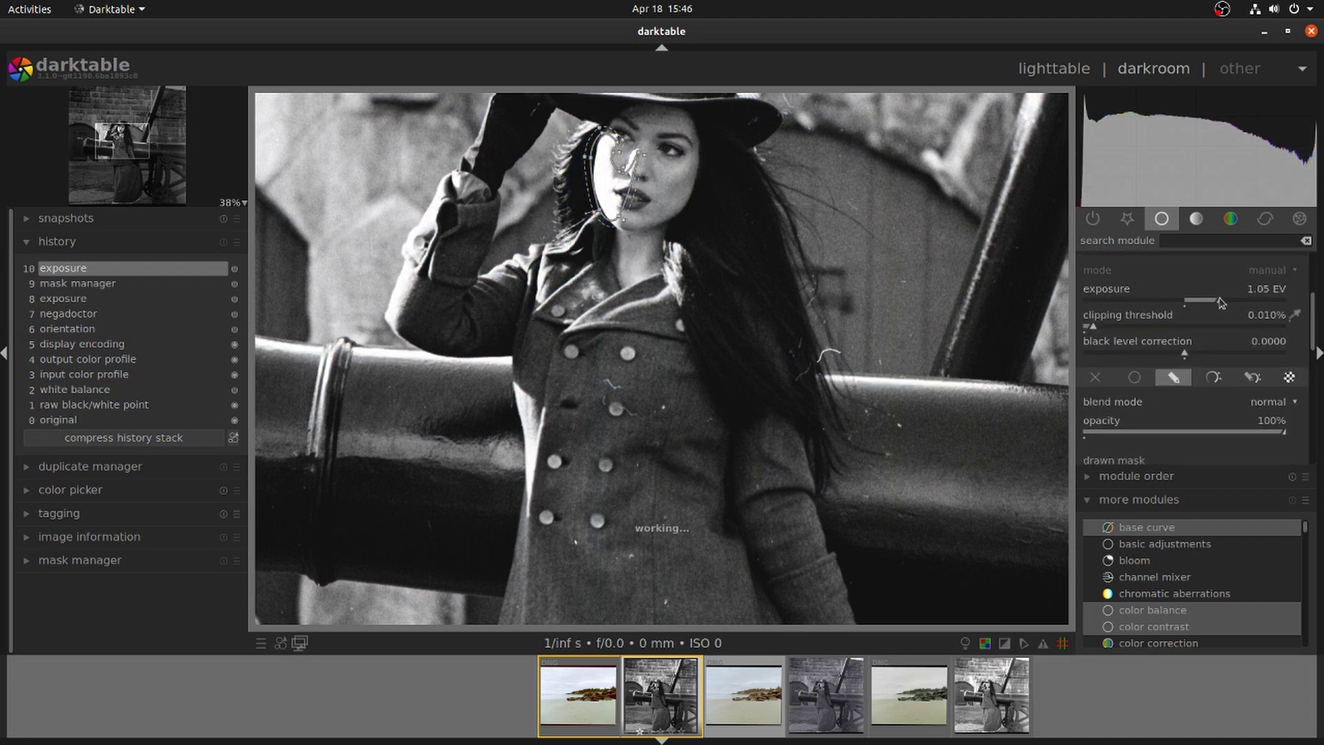
Hide the cheek mask's outline and raise the masked exposure to 1.85 EV.
scroll(1269, 338, "down", 5)
left_click(1277, 349)
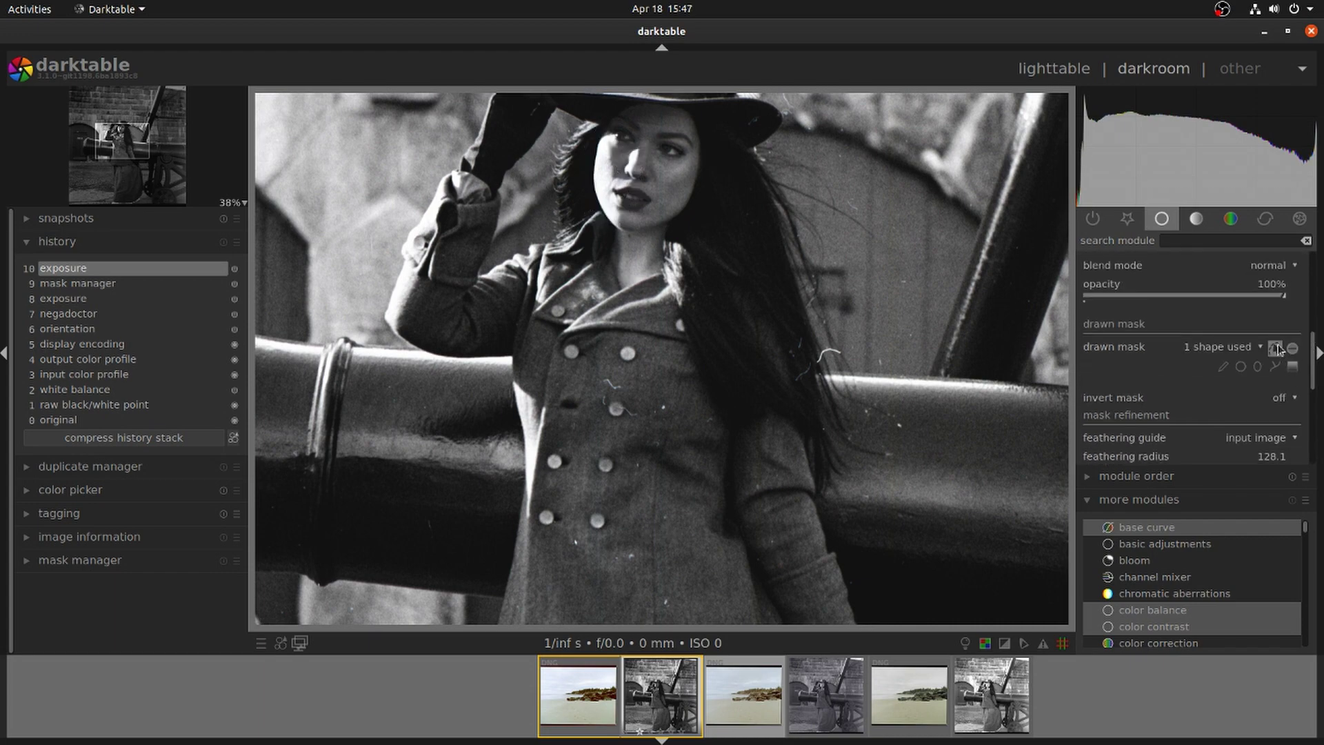
scroll(977, 484, "down", 3)
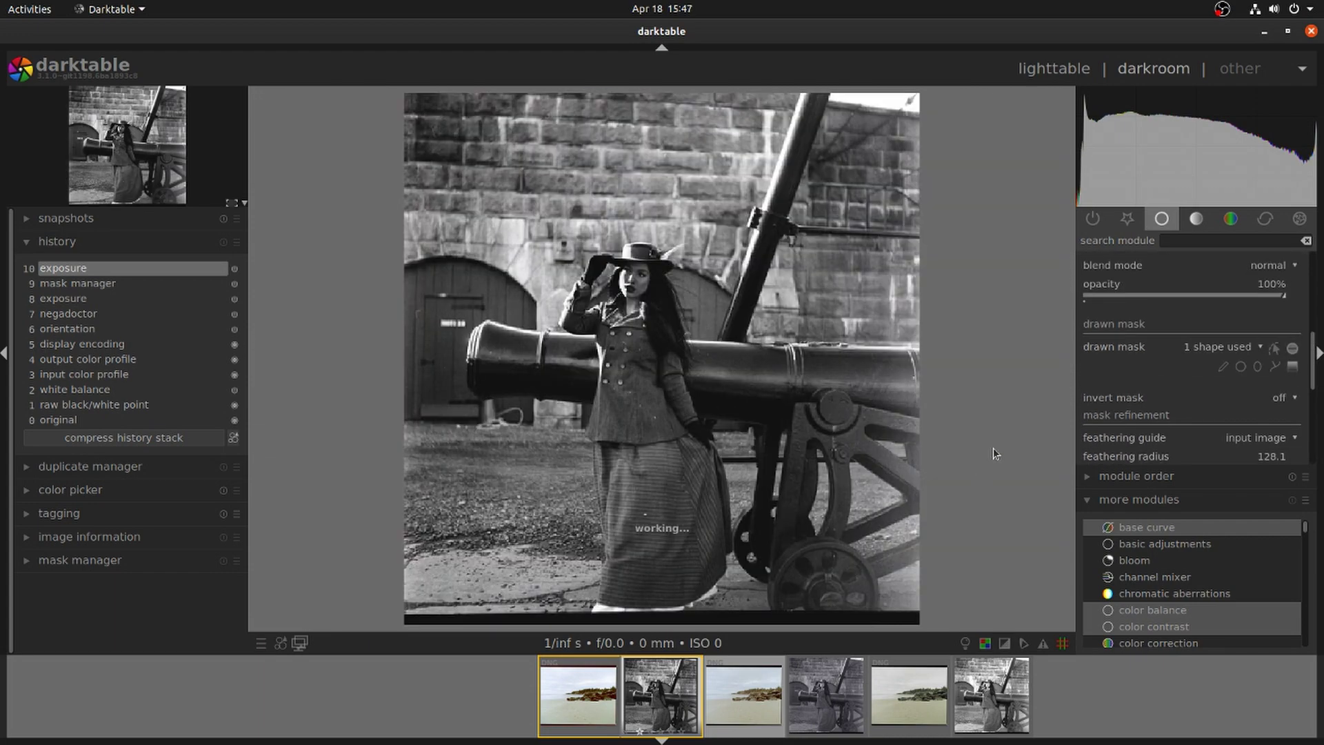
scroll(1238, 295, "up", 5)
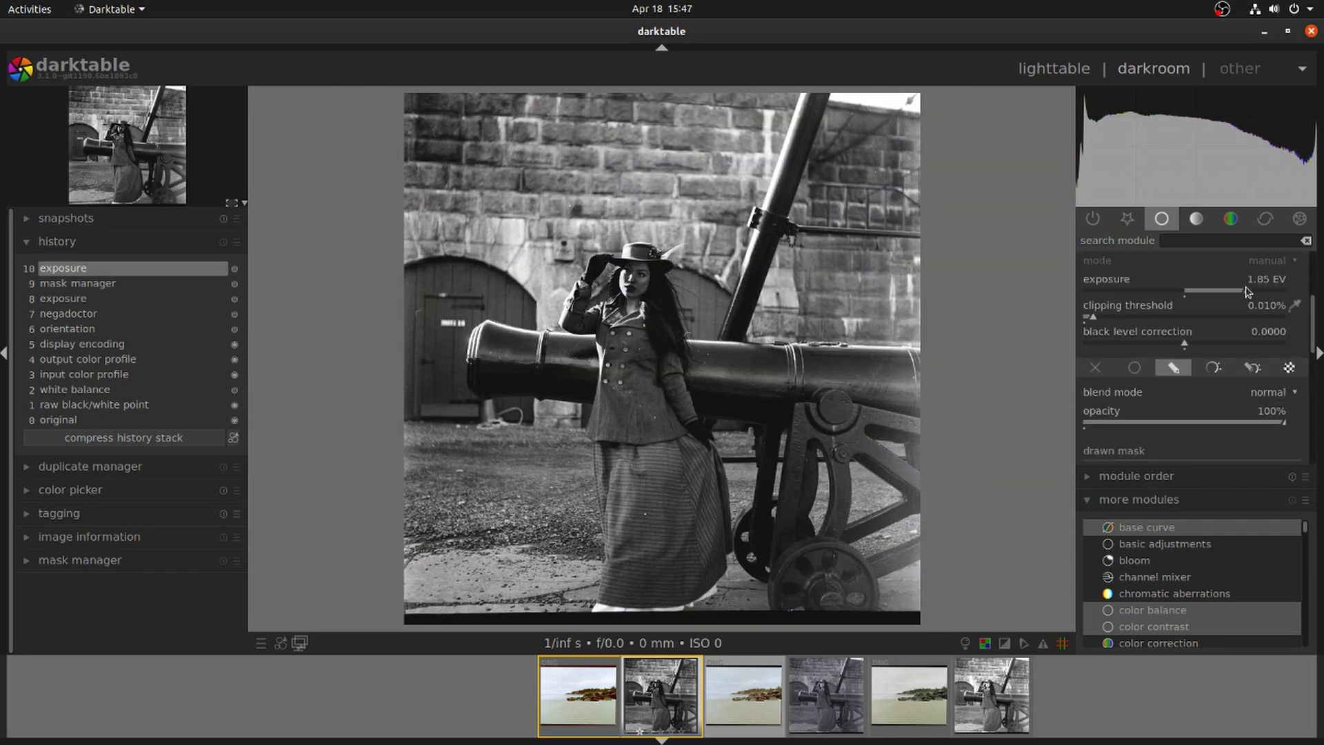
Set the cheek mask's feathering radius to 65.8 and check the portrait with the clipping indication.
scroll(1165, 414, "down", 5)
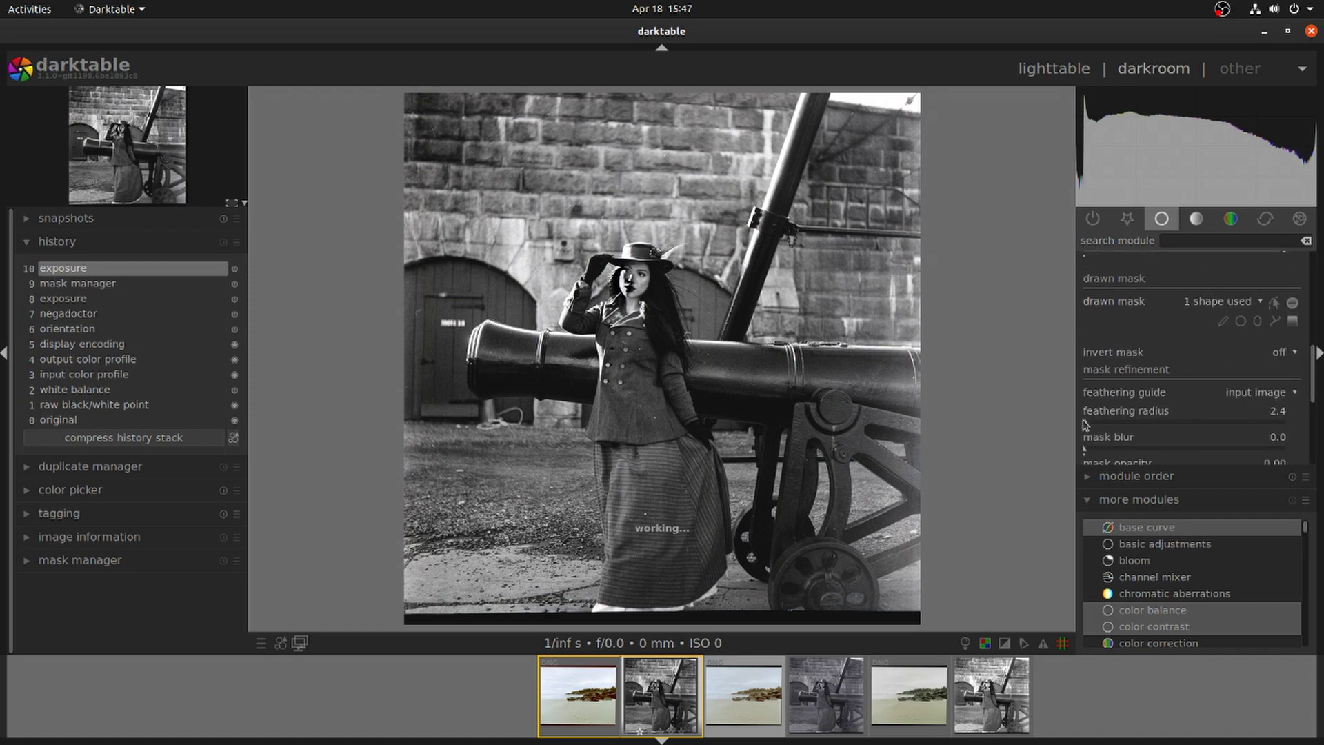
left_click_drag(1085, 422, 1135, 422)
left_click(1004, 643)
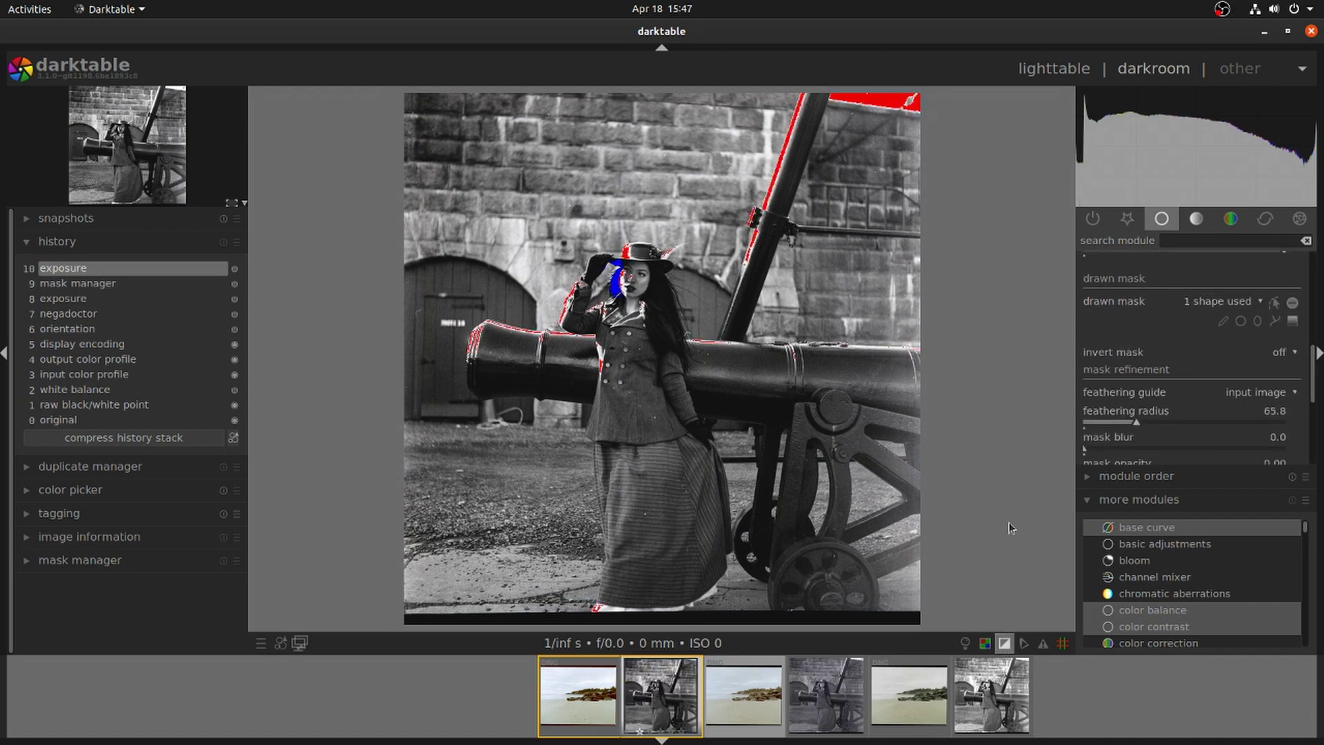
left_click(1004, 643)
Open the low-contrast gray cannon portrait scan and check it for clipped areas.
left_click(826, 693)
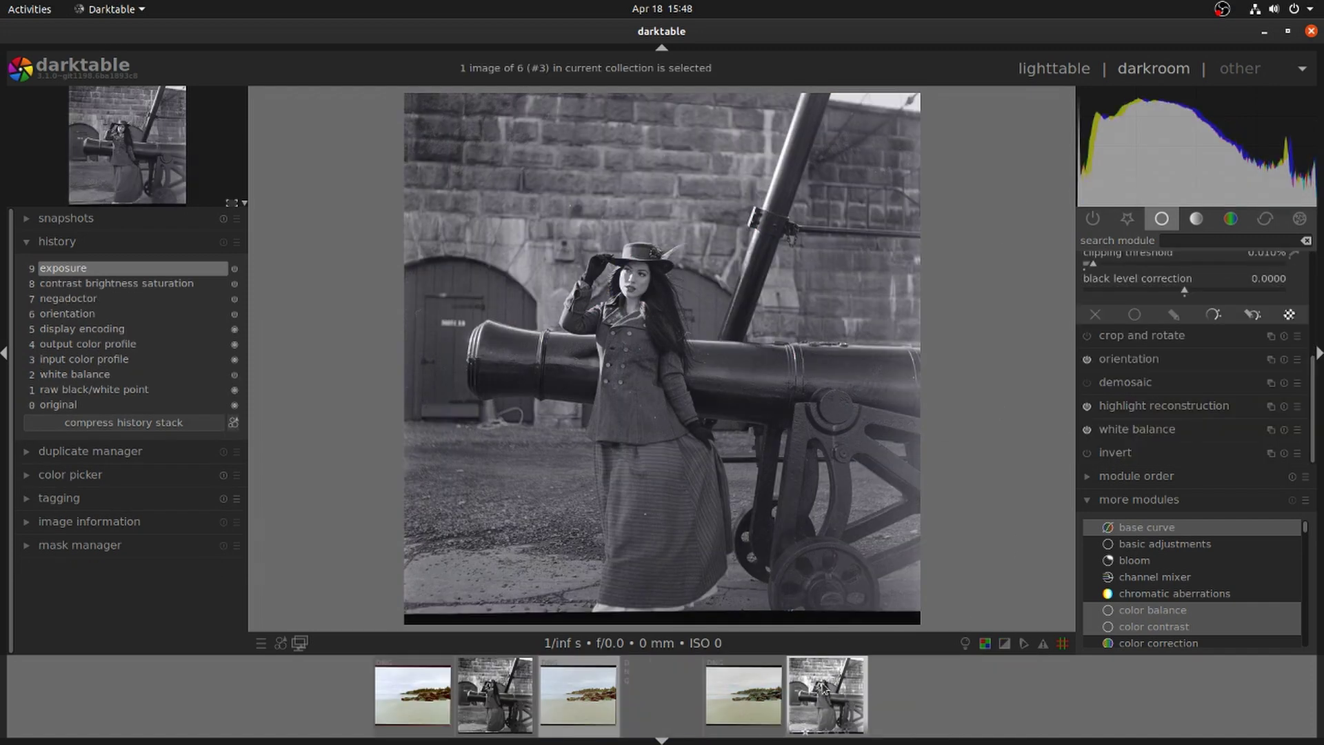
left_click(1004, 643)
left_click(1004, 642)
Raise the portrait's contrast to 0.29 with contrast brightness saturation and check the clipping indication.
scroll(1152, 366, "up", 7)
left_click(1177, 290)
left_click_drag(1177, 290, 1204, 292)
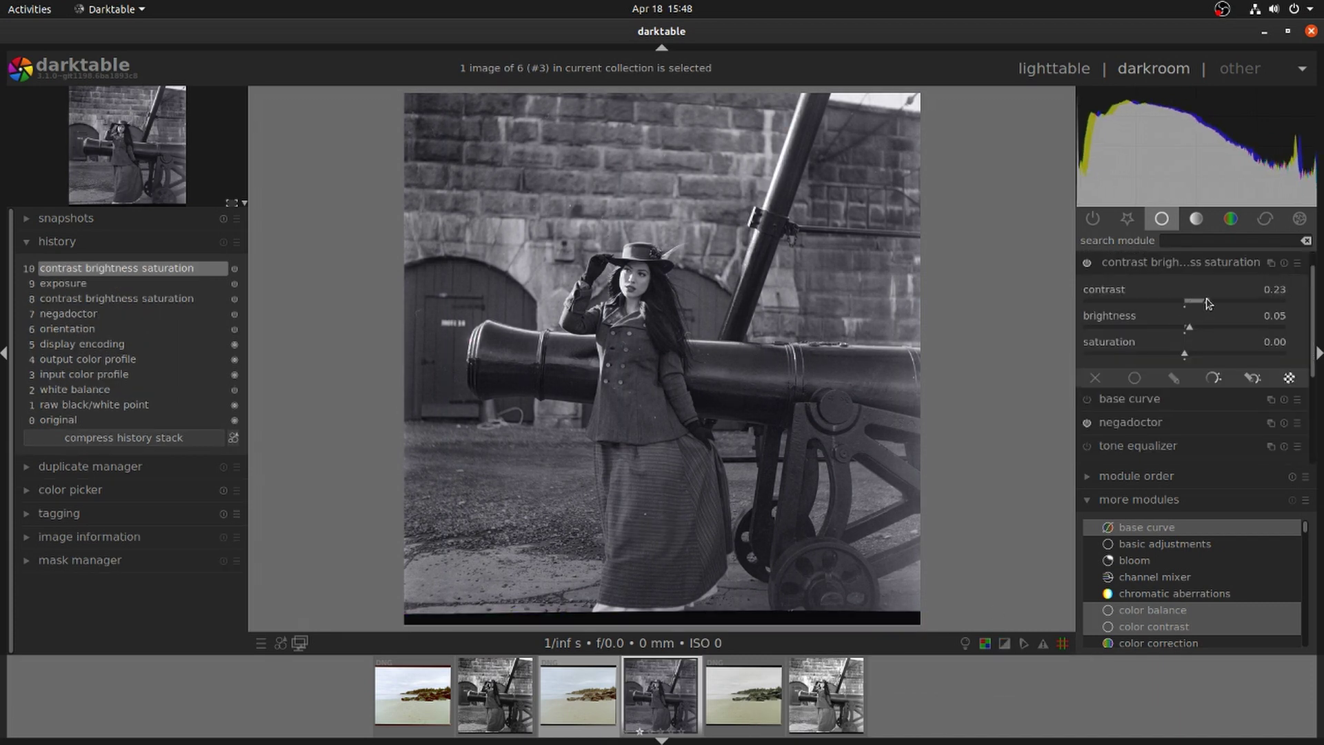
left_click(1004, 643)
left_click(1004, 642)
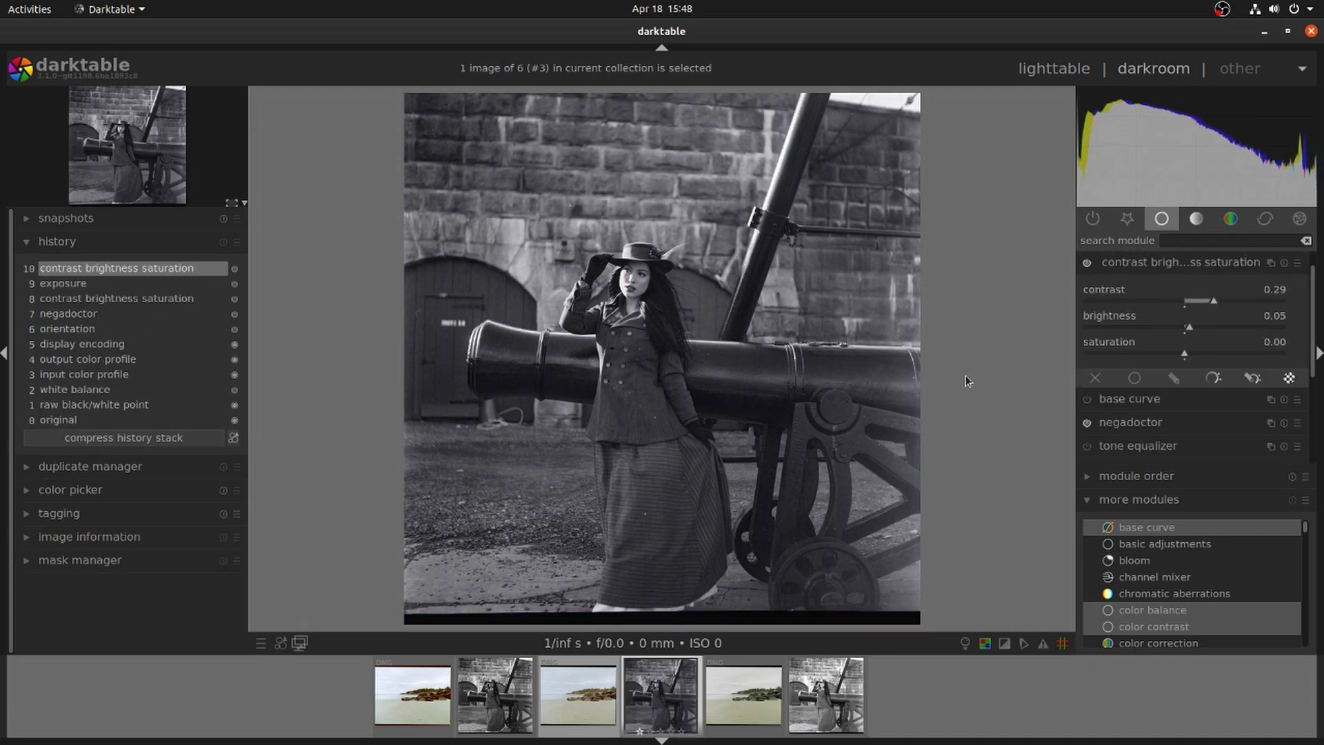